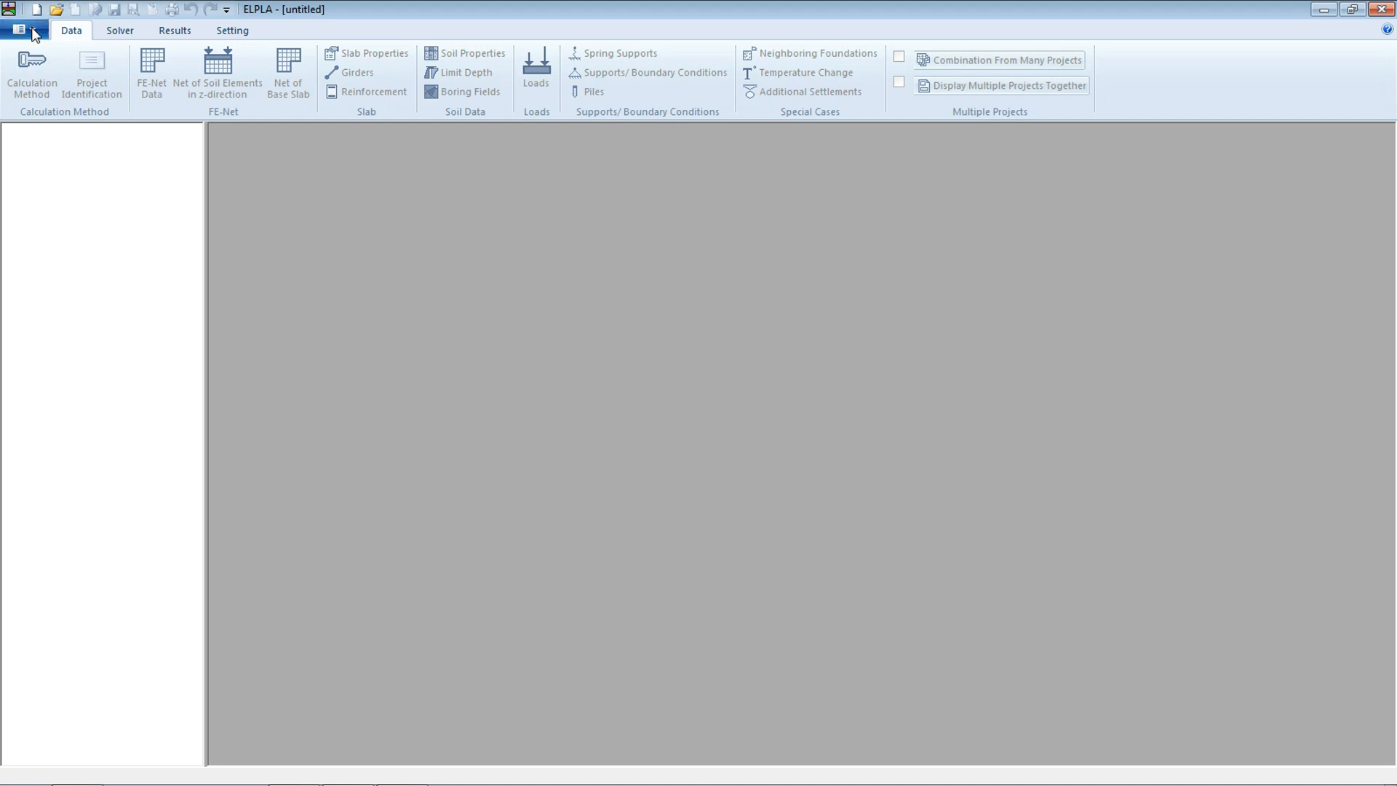
Set the calculation method to plane frame analysis of an unsymmetrical system with the Supports/Boundary Conditions option
{"action": "left_click", "coordinate": [46, 55]}
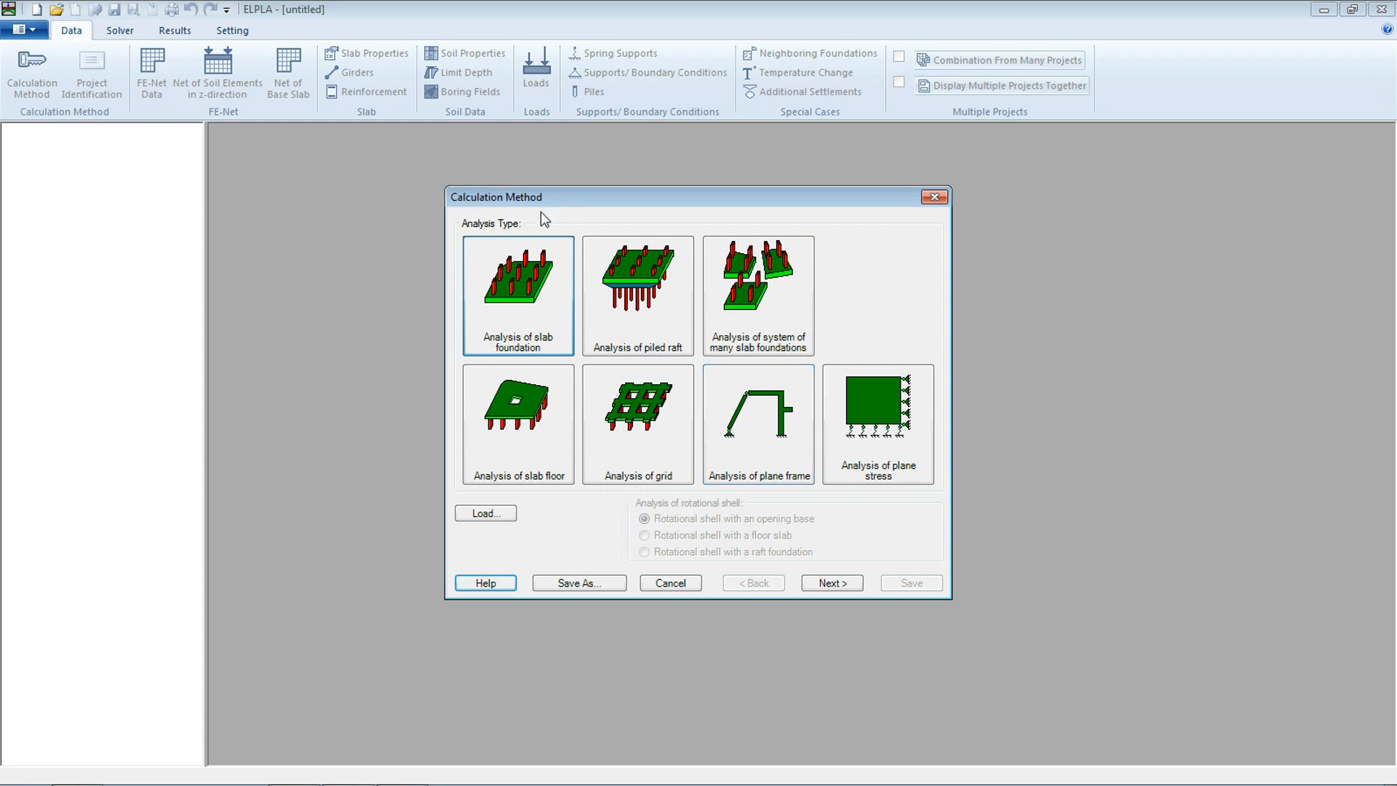
{"action": "left_click", "coordinate": [779, 449]}
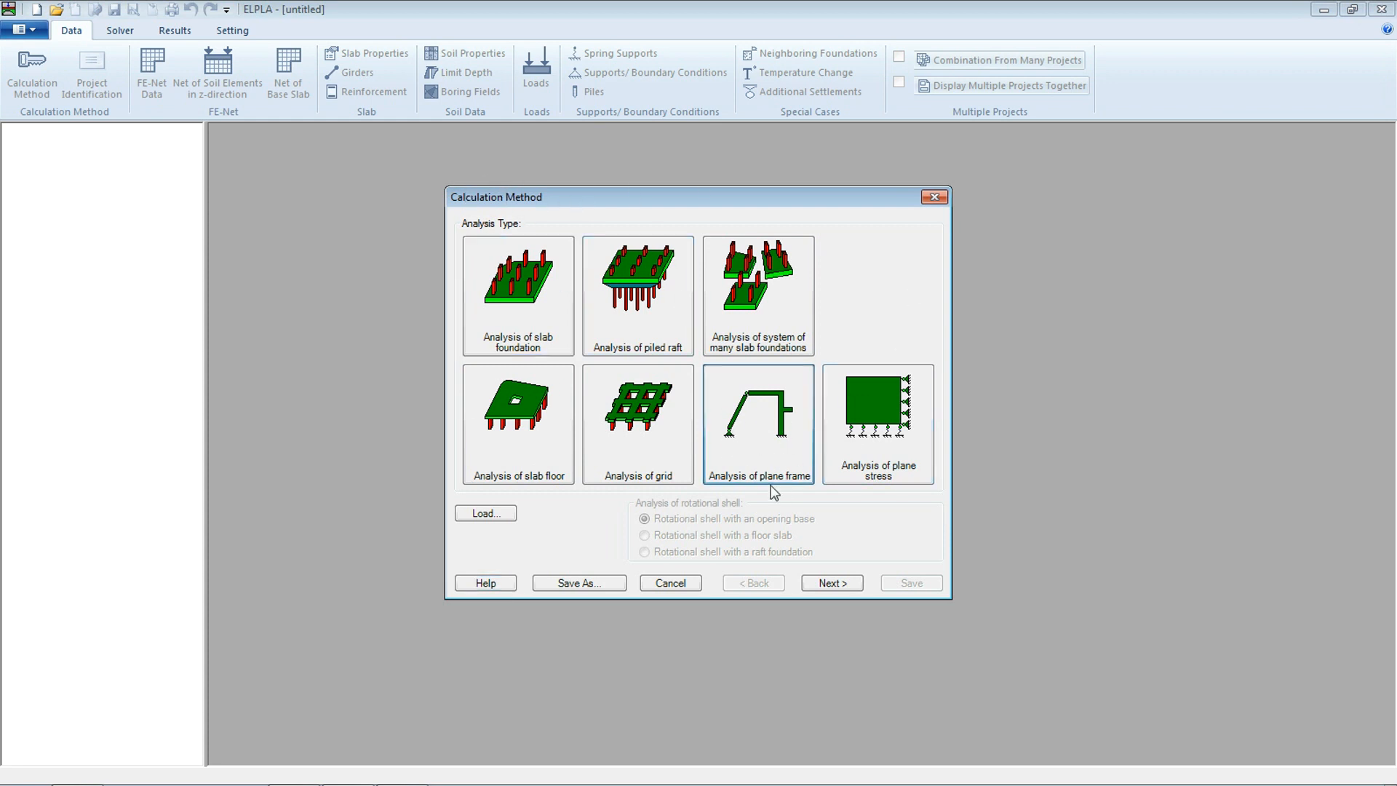
{"action": "left_click", "coordinate": [818, 585]}
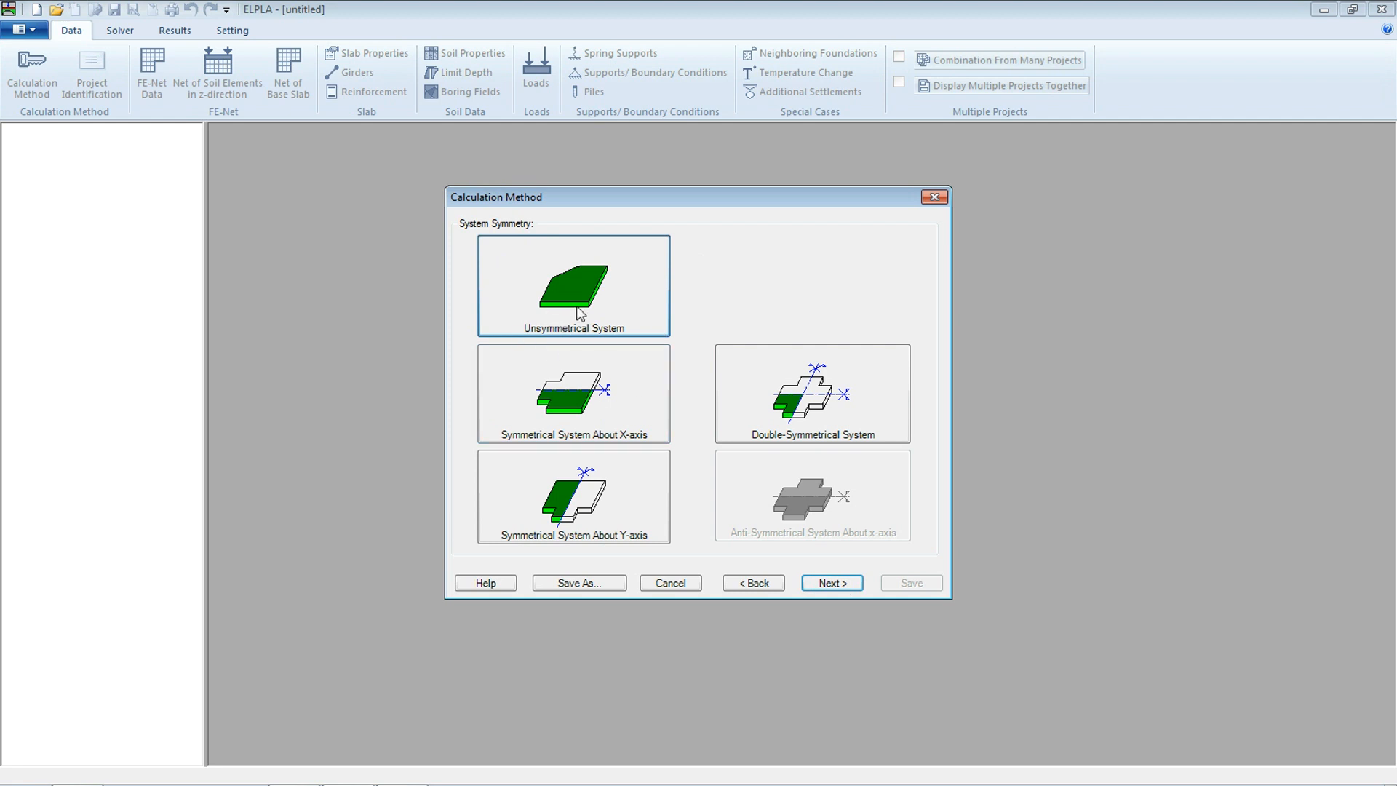
{"action": "left_click", "coordinate": [830, 583]}
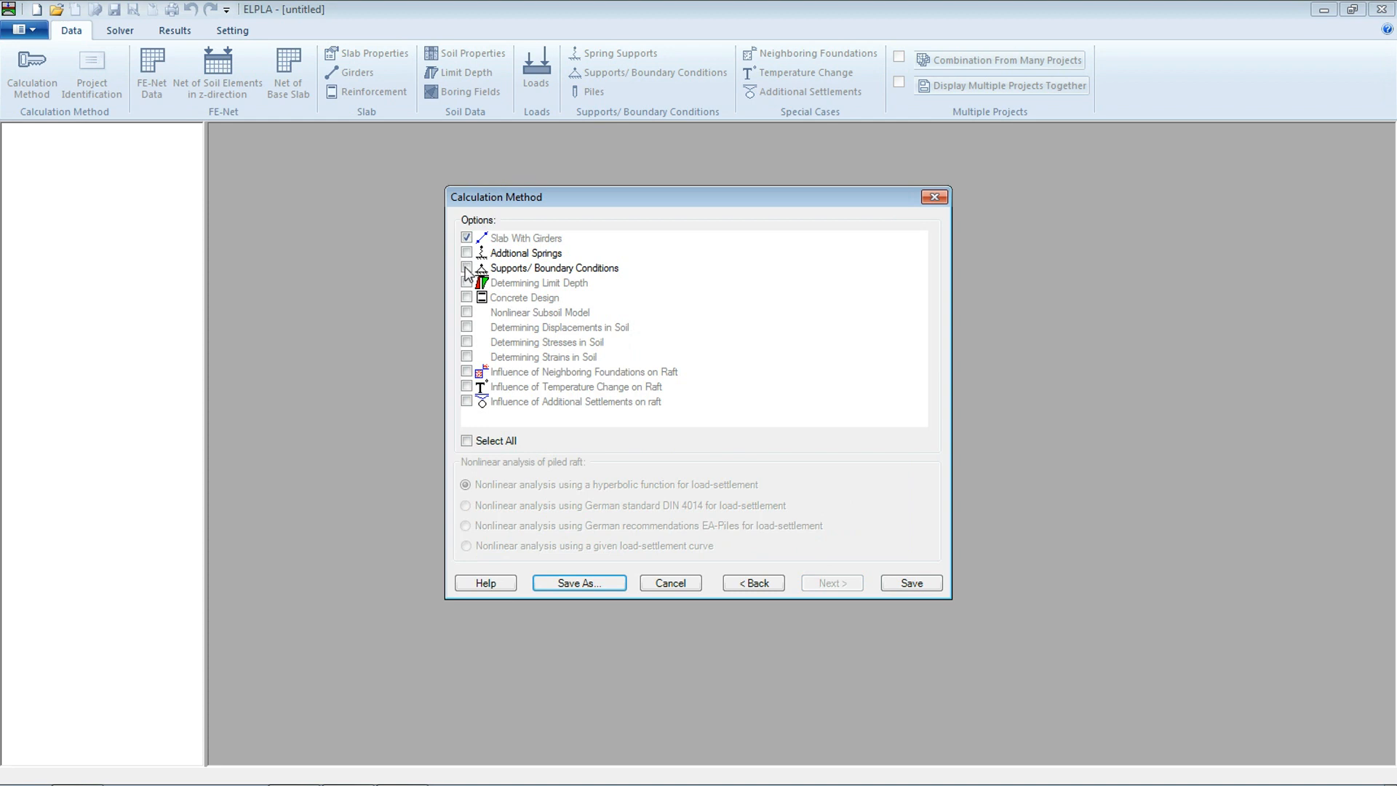
{"action": "left_click", "coordinate": [467, 269]}
Save the new project as beam in the ELPLA Projects Data folder
{"action": "left_click", "coordinate": [922, 590]}
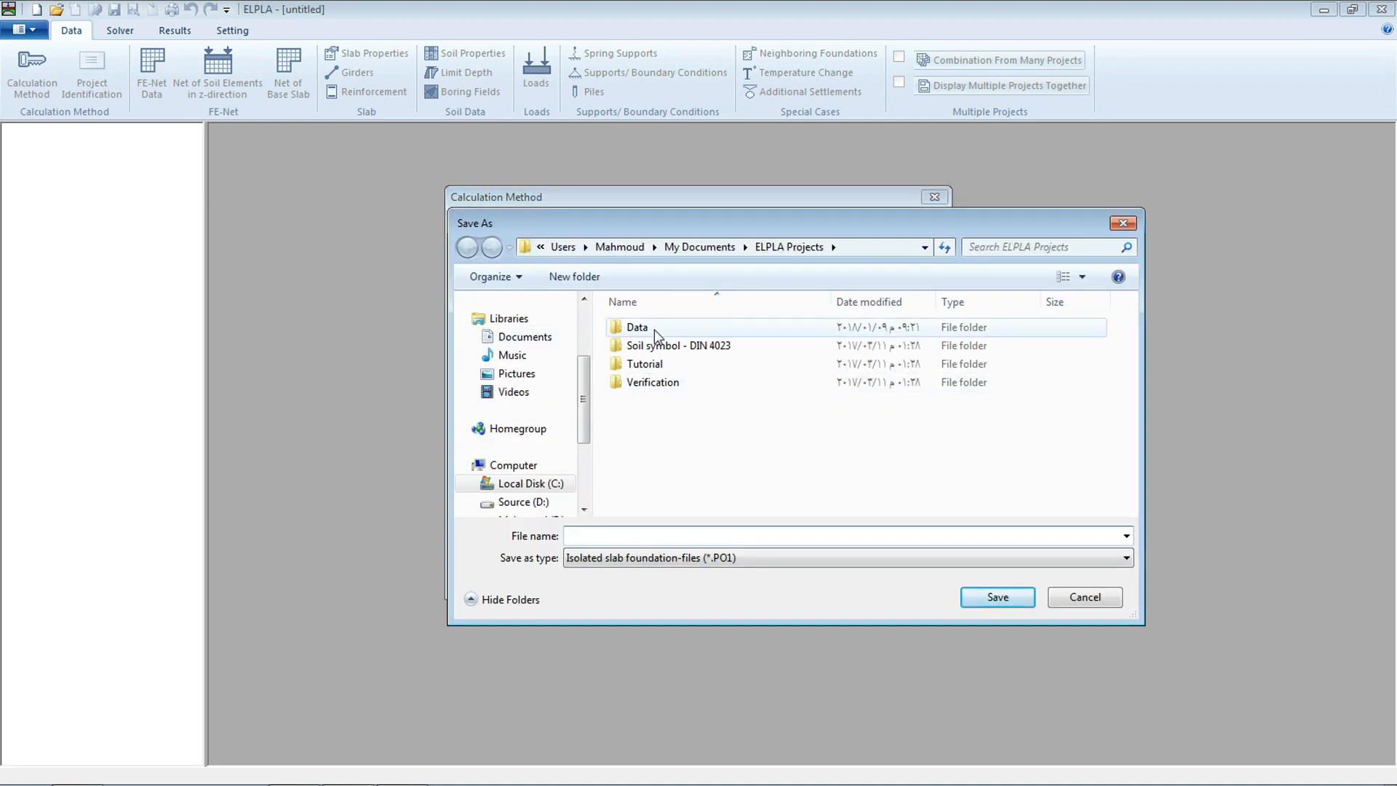
{"action": "double_click", "coordinate": [653, 329]}
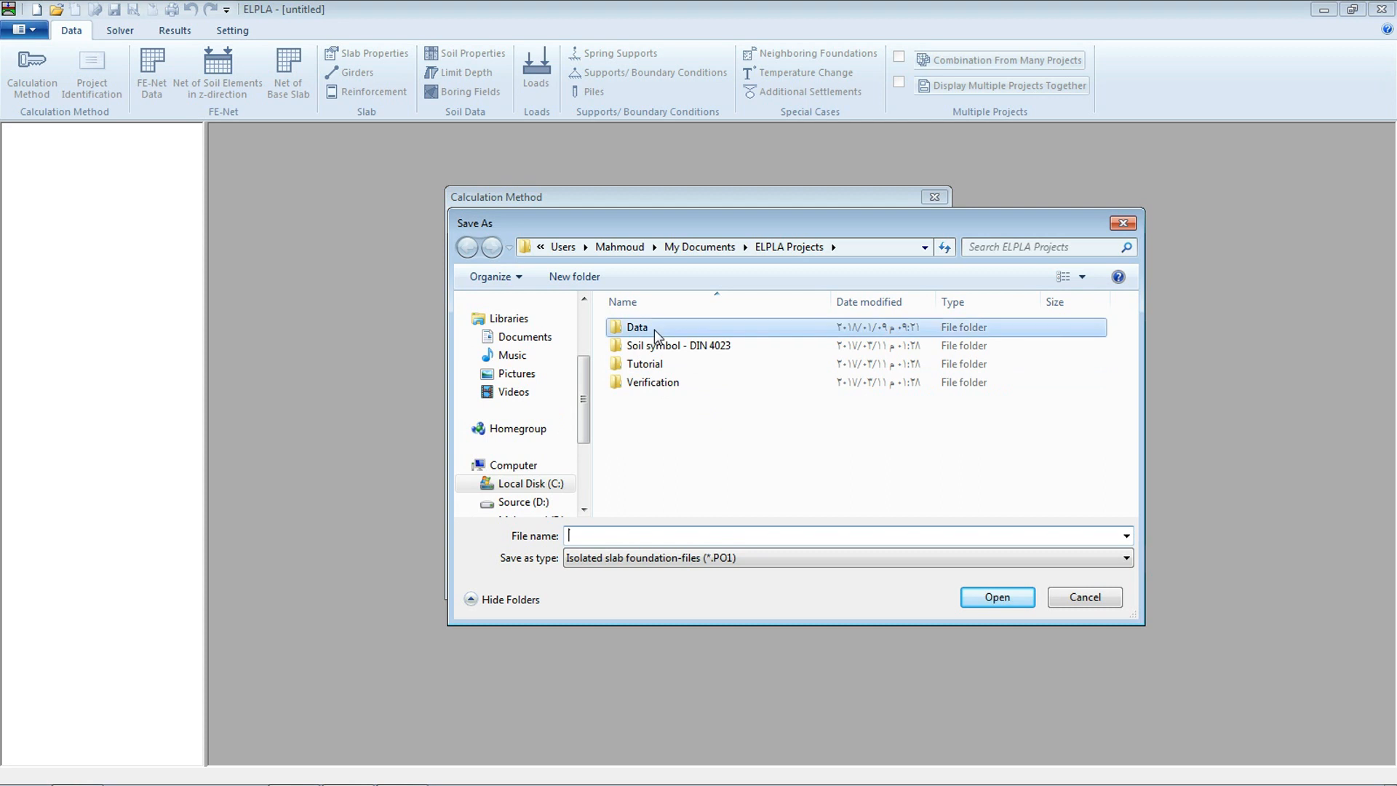
{"action": "left_click", "coordinate": [633, 533]}
{"action": "type", "text": "b"}
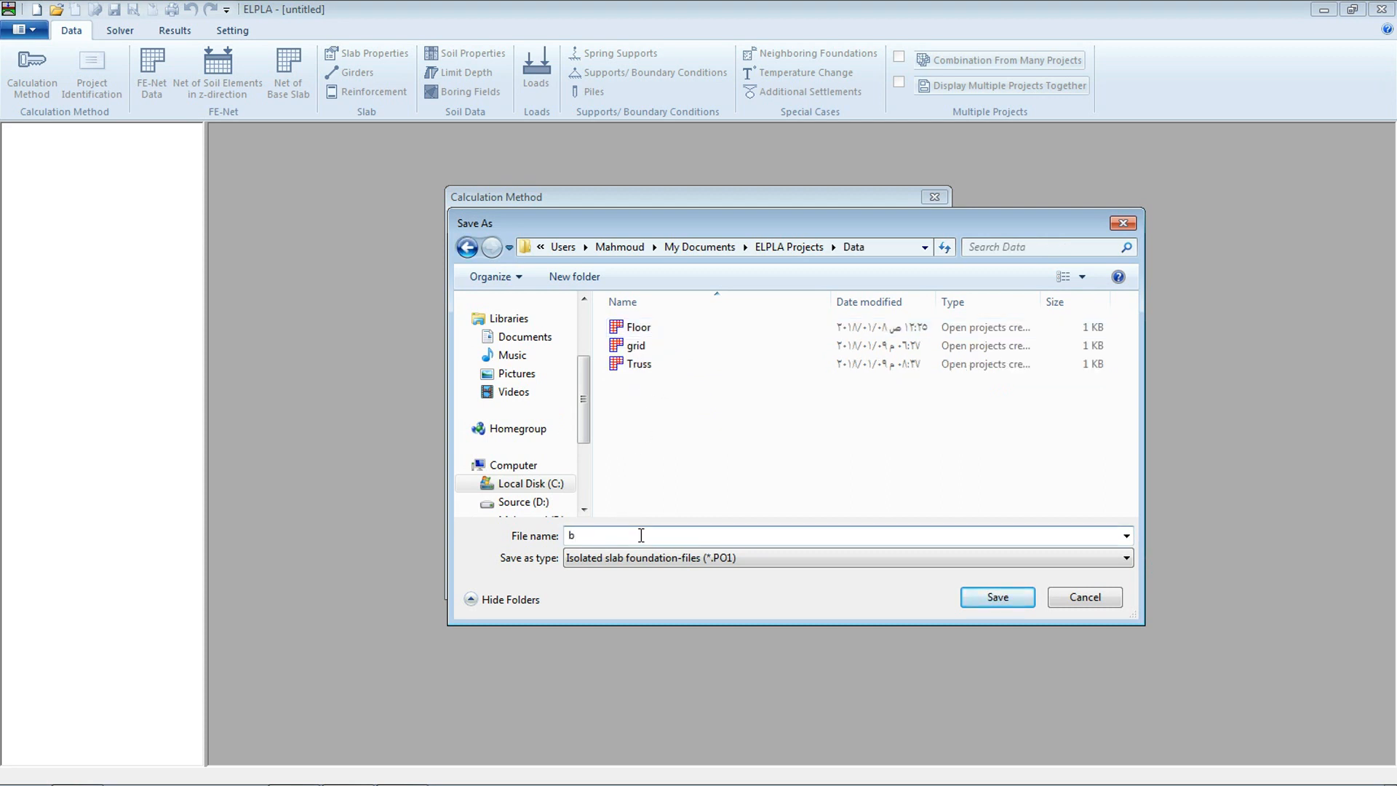
{"action": "type", "text": "eam"}
{"action": "left_click", "coordinate": [983, 604]}
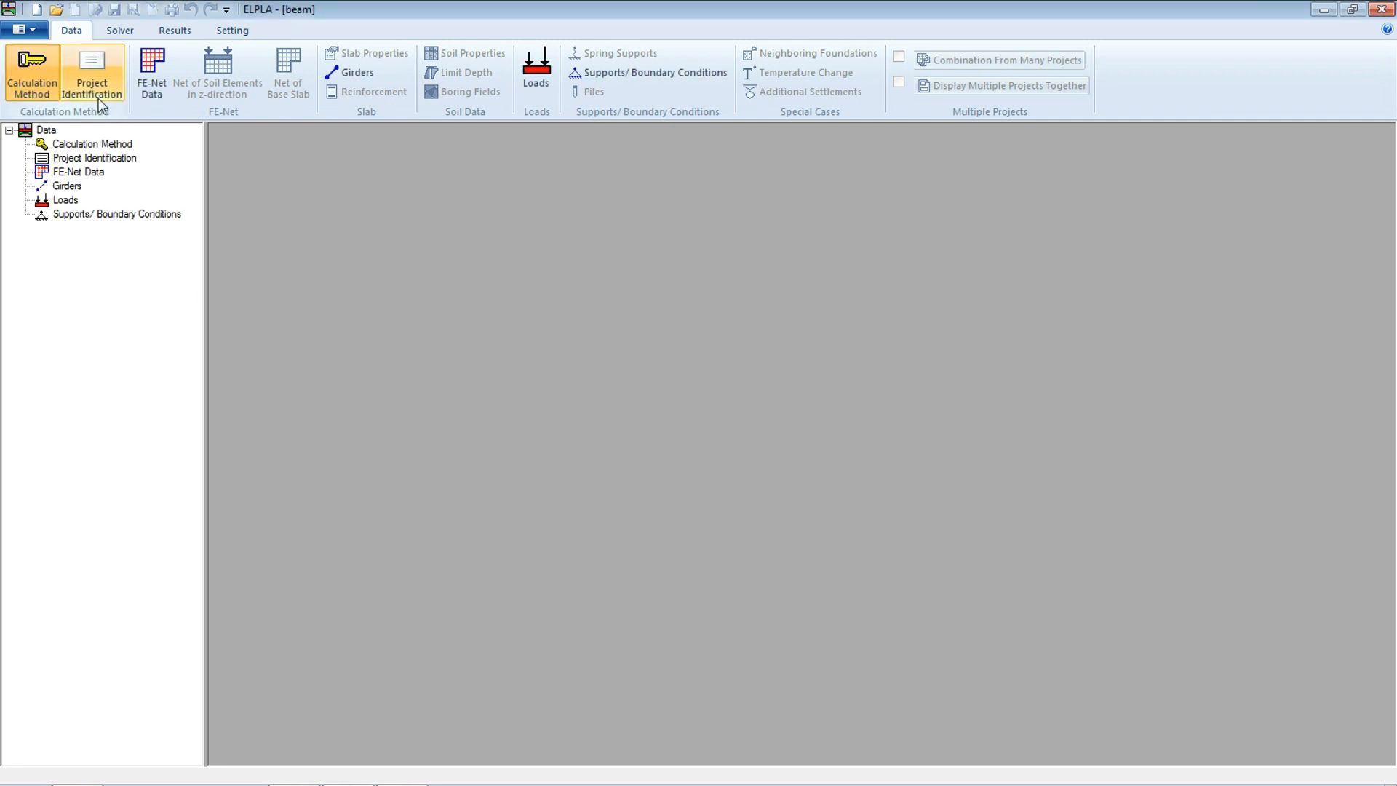
Enter the project identification with title Analysis of beam and project beam, and save it
{"action": "left_click", "coordinate": [94, 73]}
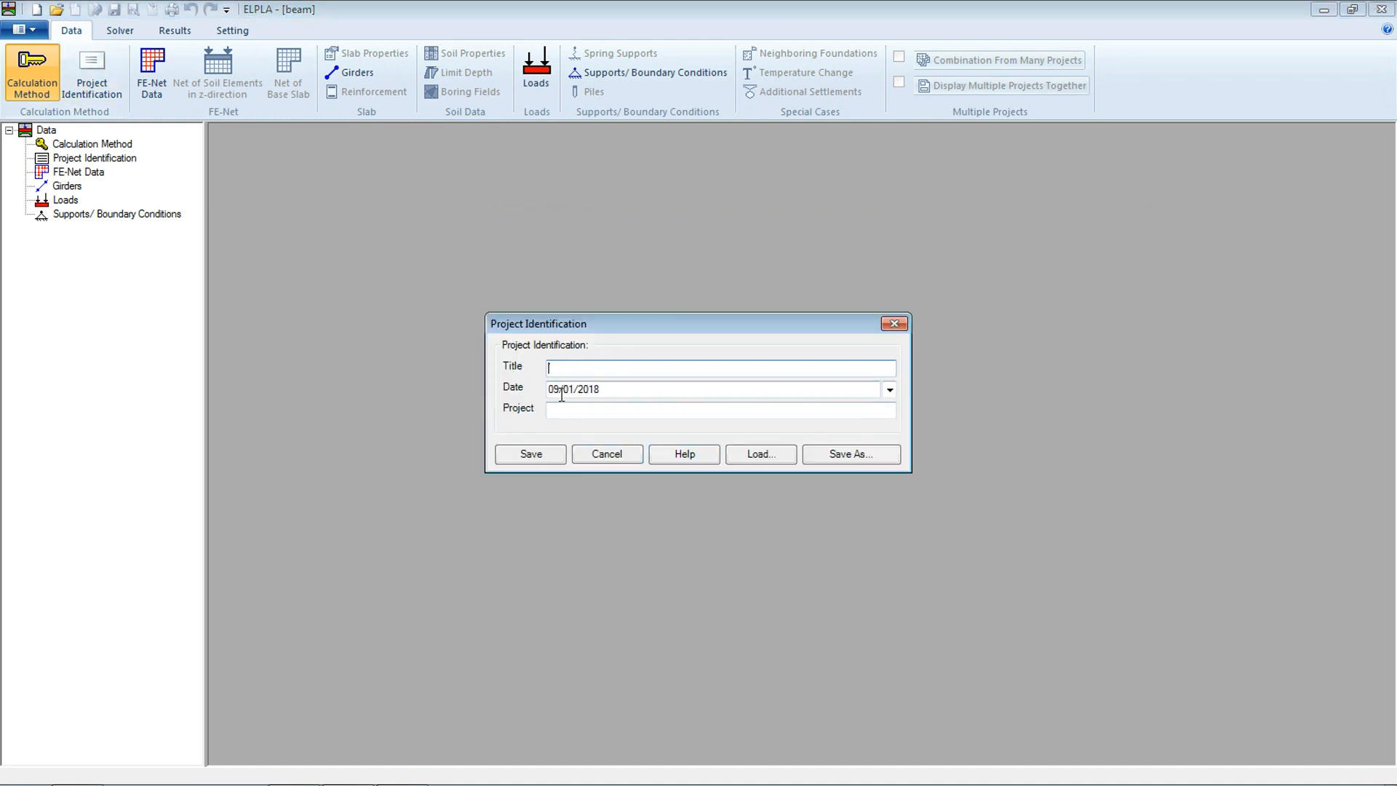
{"action": "left_click", "coordinate": [580, 369]}
{"action": "type", "text": "Analysis o"}
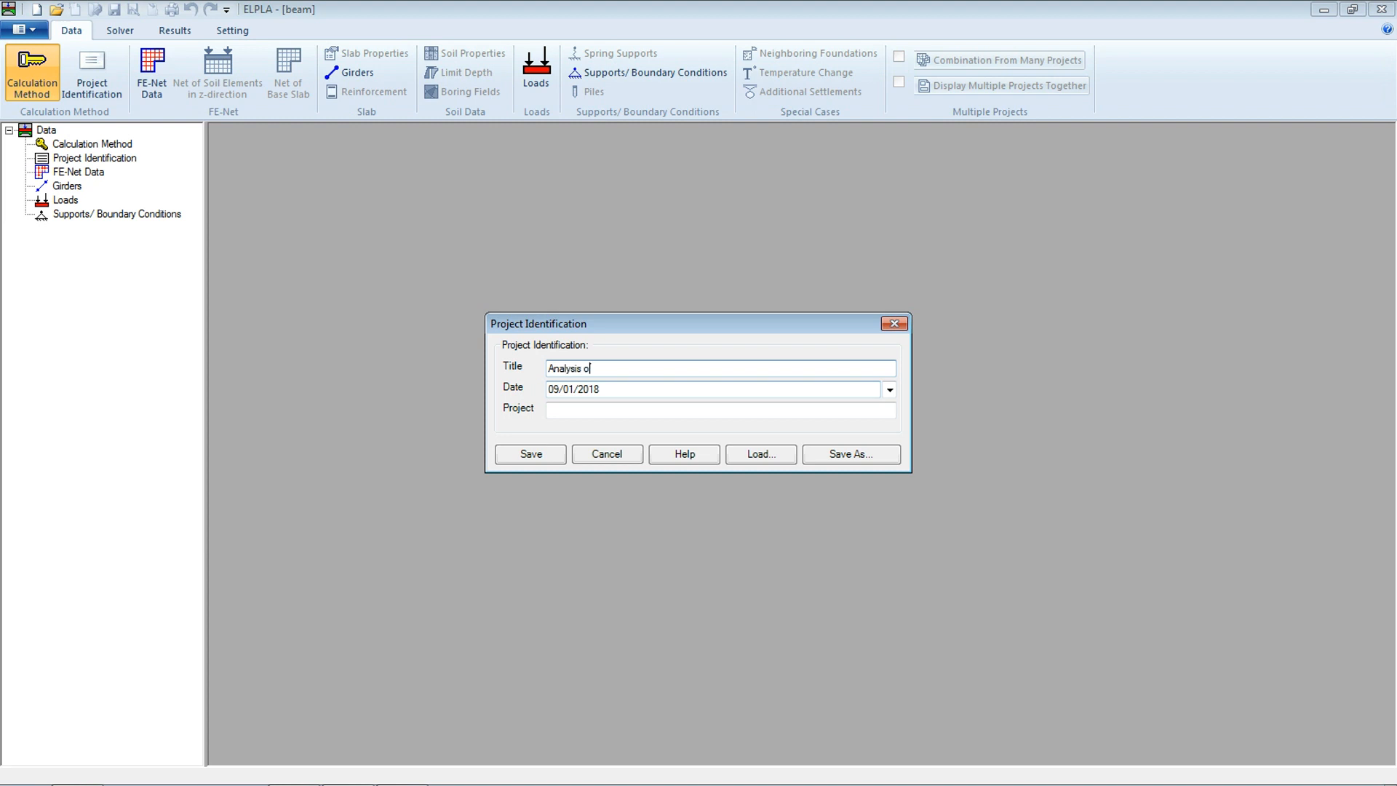
{"action": "type", "text": "f beam"}
{"action": "key", "text": "Tab"}
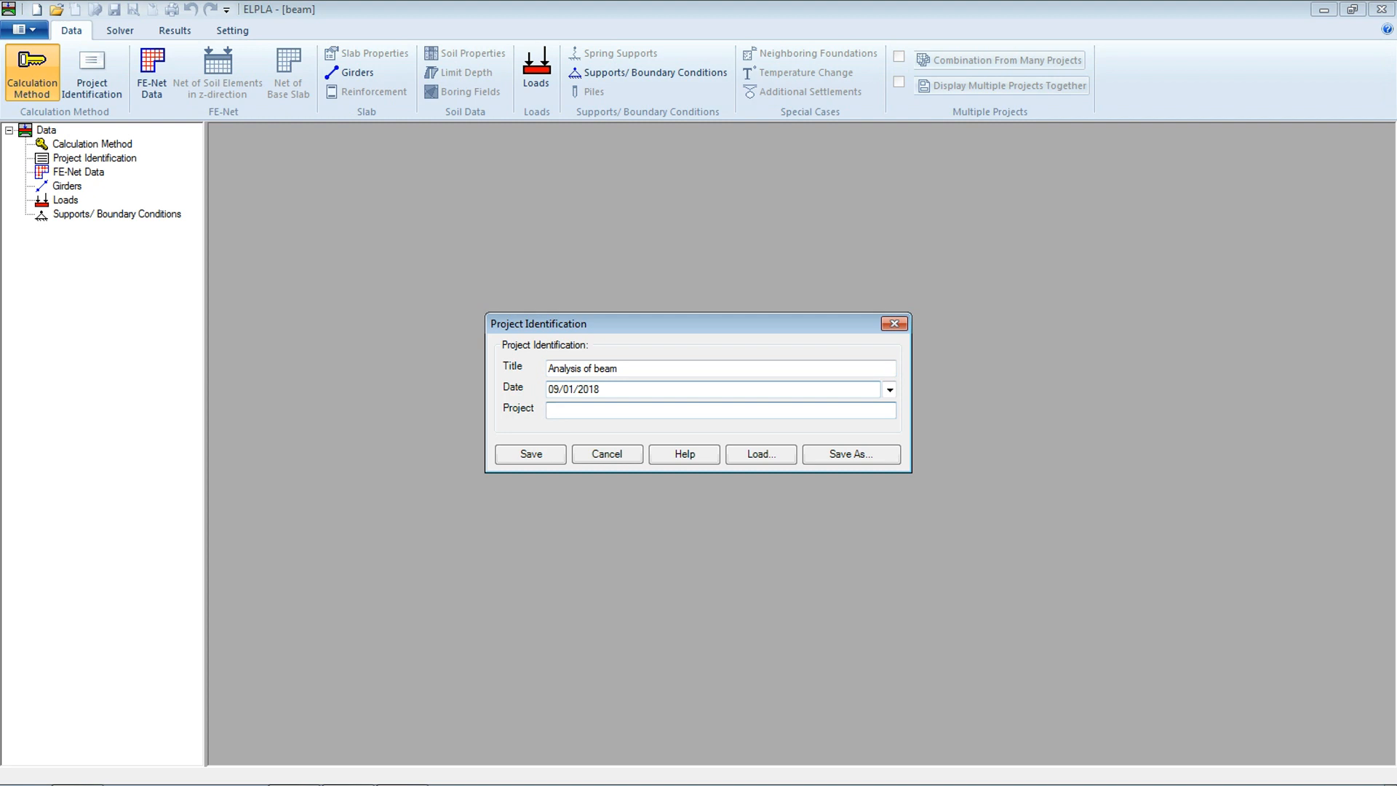
{"action": "type", "text": "beam"}
{"action": "left_click", "coordinate": [523, 448]}
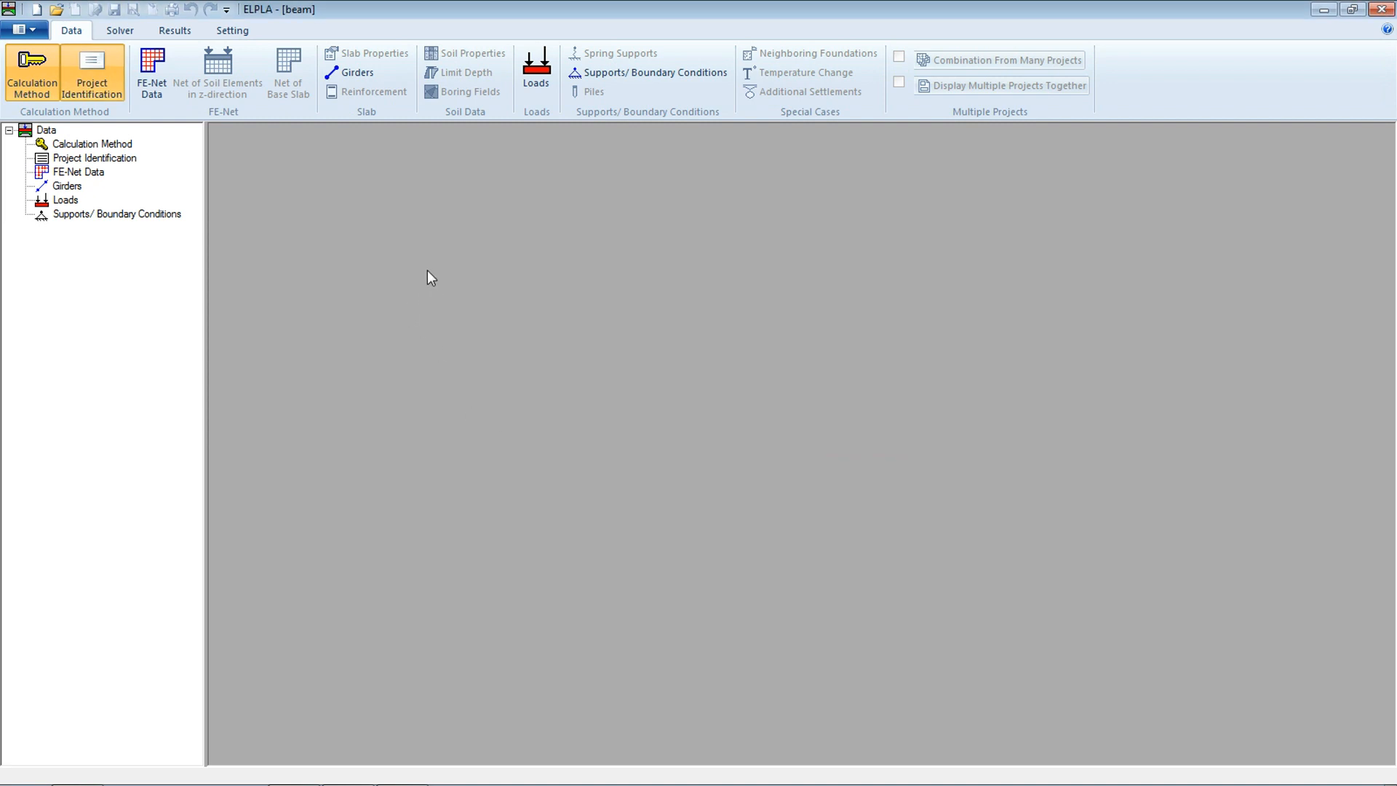
Start FE-Net generation for a rectangular slab 11 m long and 1 m wide
{"action": "left_click", "coordinate": [159, 67]}
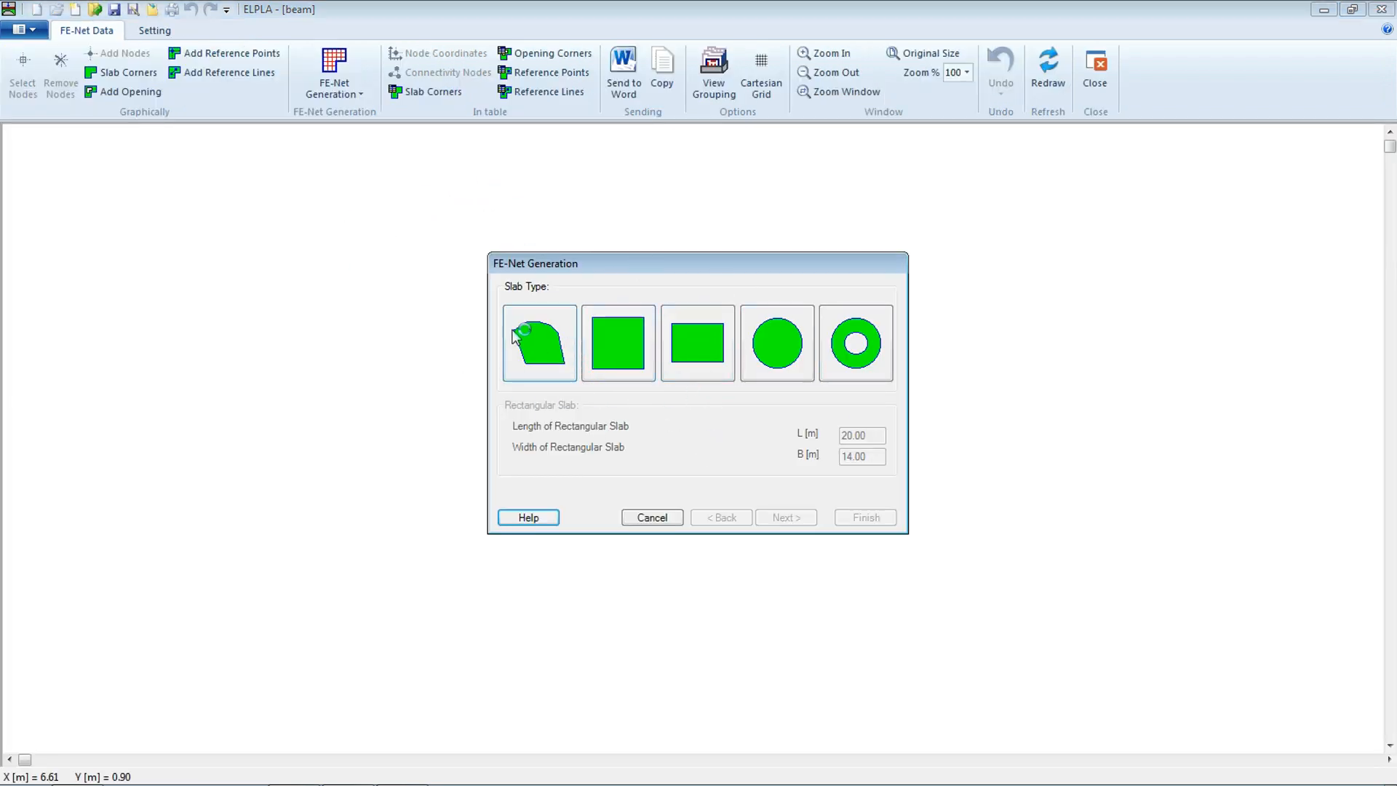
{"action": "left_click", "coordinate": [719, 357]}
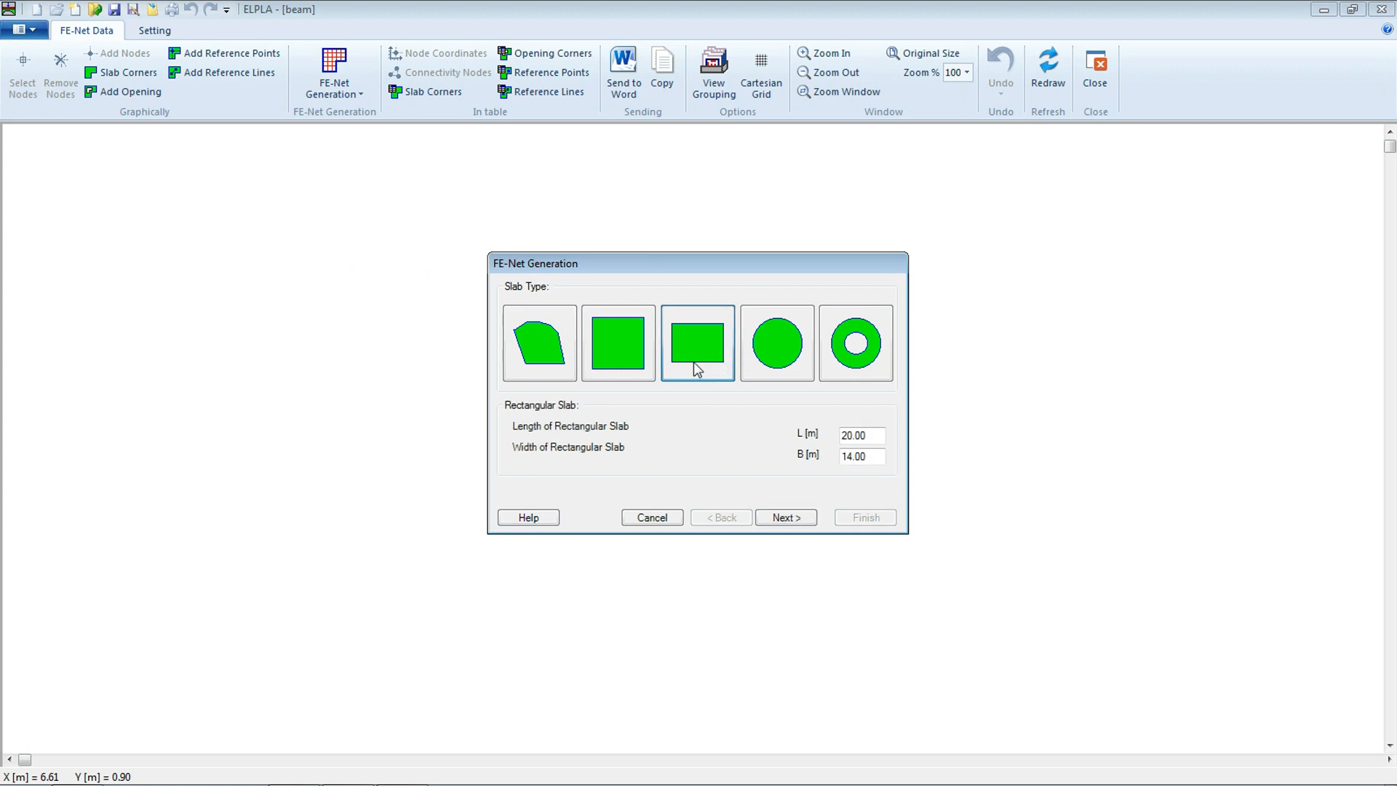
{"action": "left_click_drag", "start_coordinate": [867, 435], "coordinate": [800, 440]}
{"action": "type", "text": "11"}
{"action": "double_click", "coordinate": [855, 455]}
{"action": "type", "text": "1"}
{"action": "left_click", "coordinate": [776, 515]}
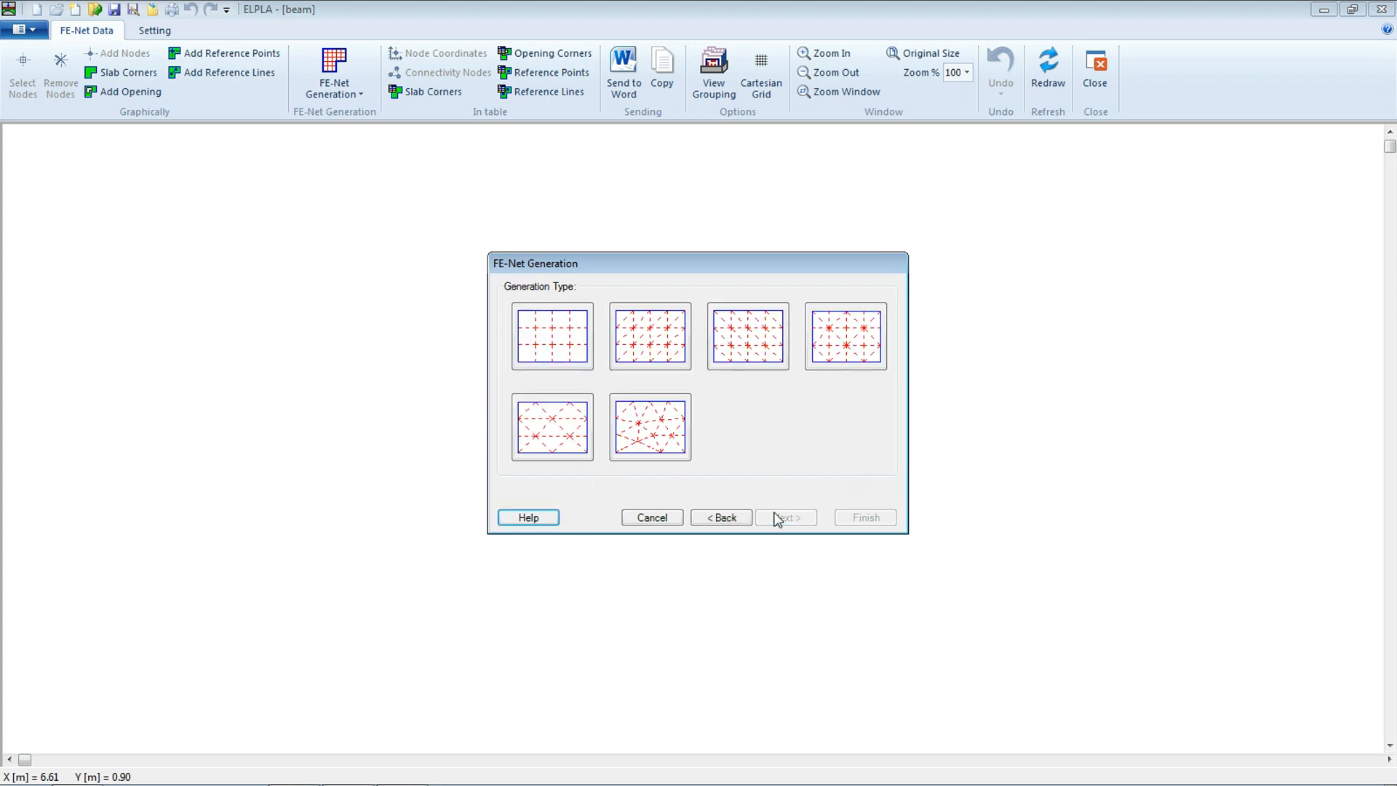
Choose the regular orthogonal grid generation type and finish the mesh with 11 by 1 intervals
{"action": "left_click", "coordinate": [559, 351]}
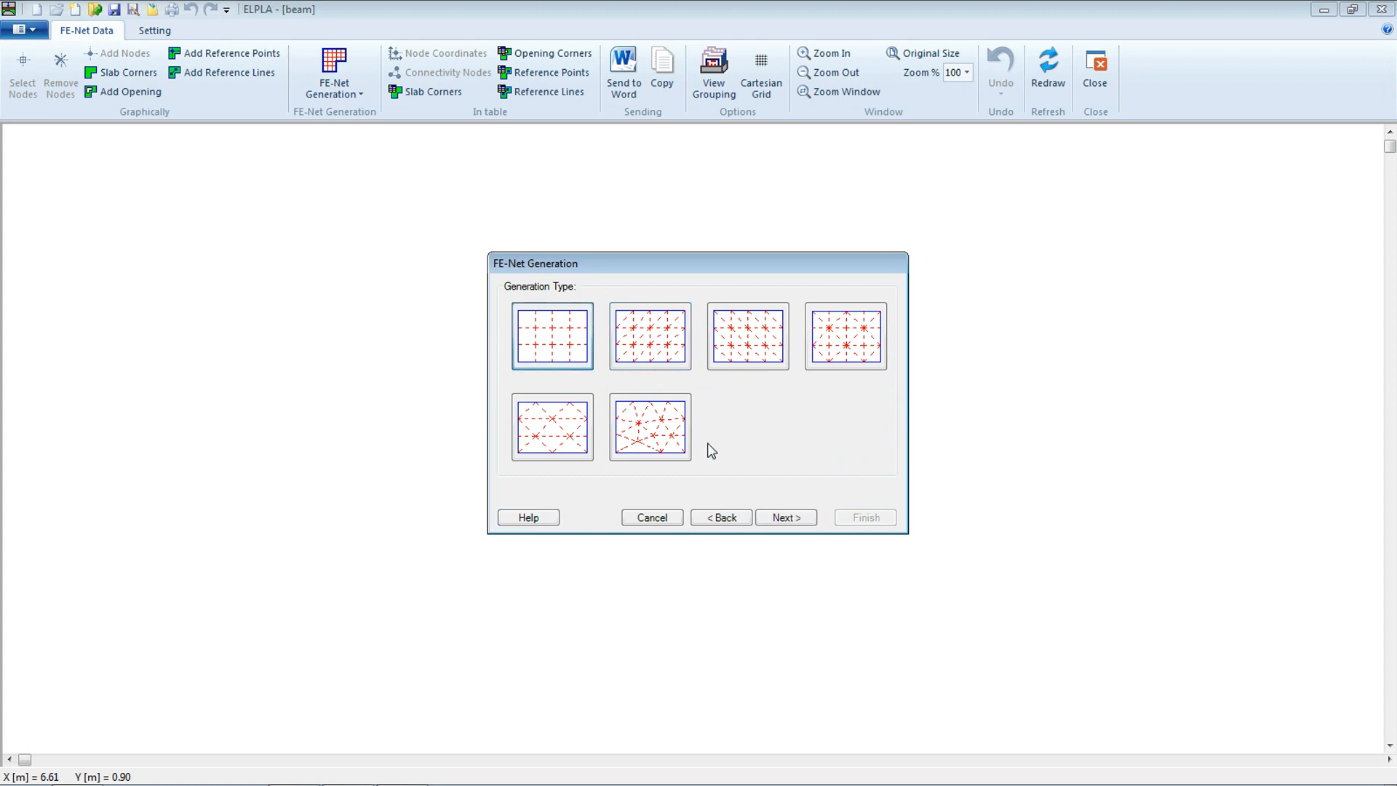
{"action": "left_click", "coordinate": [784, 518]}
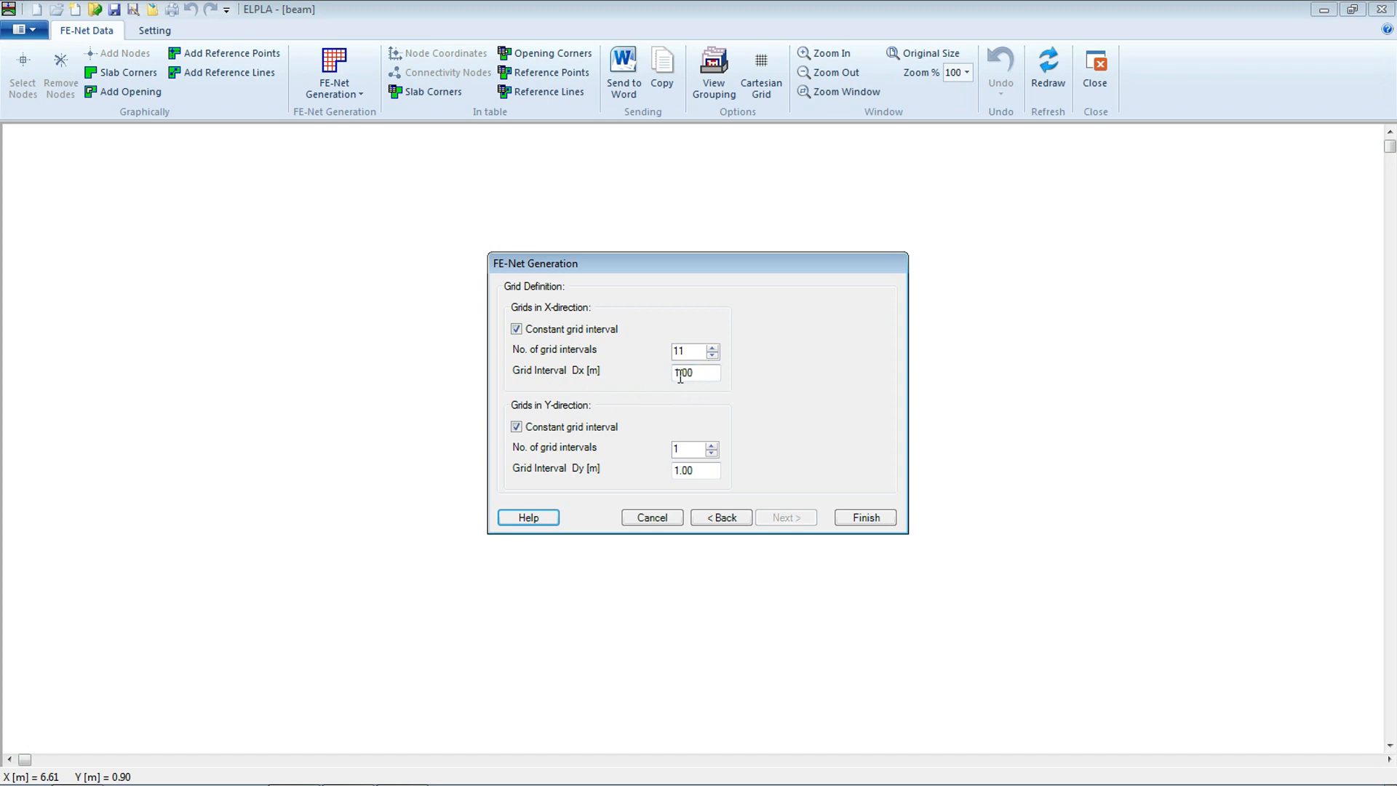
{"action": "left_click", "coordinate": [866, 517]}
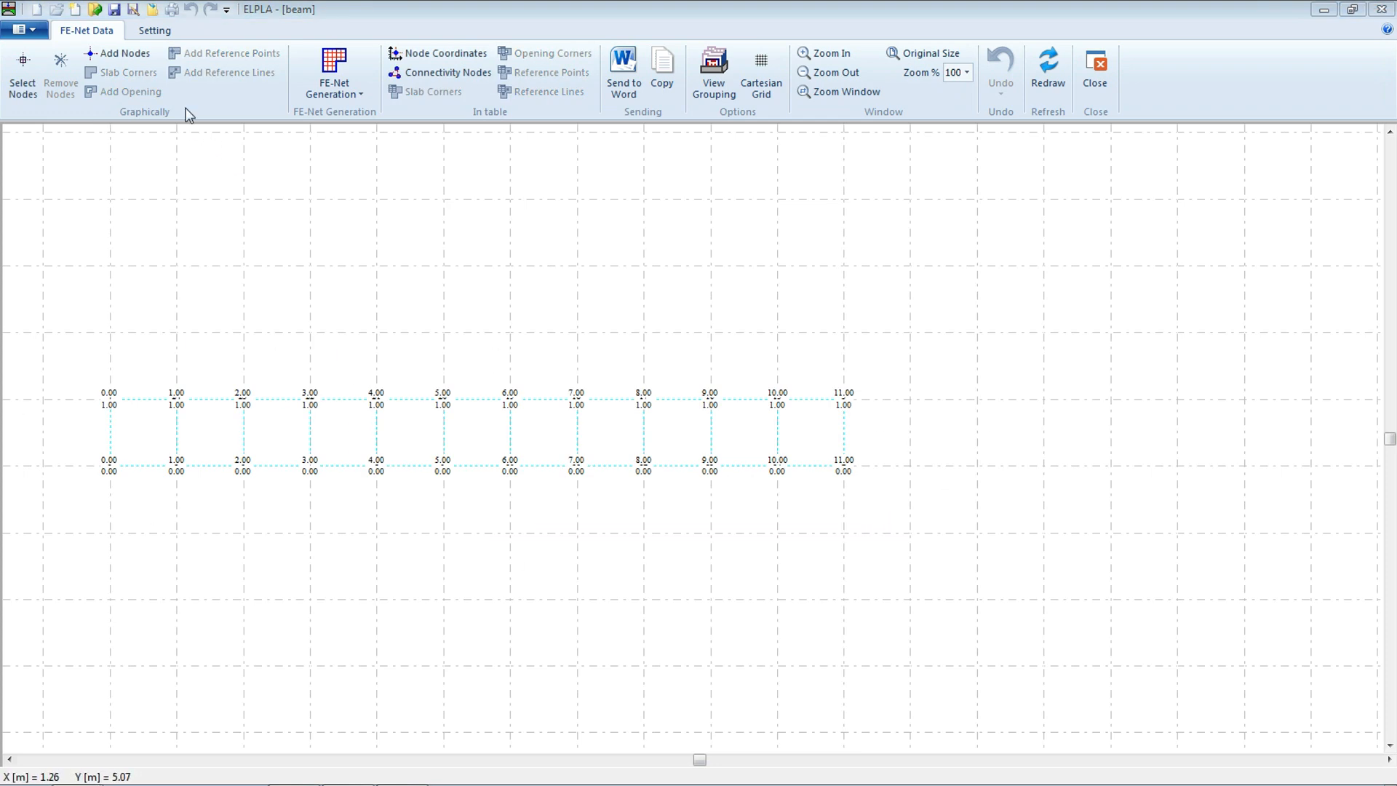
Turn off node numbering in the FE-Net plot parameters, save them, and close the FE-Net editor
{"action": "left_click", "coordinate": [162, 34]}
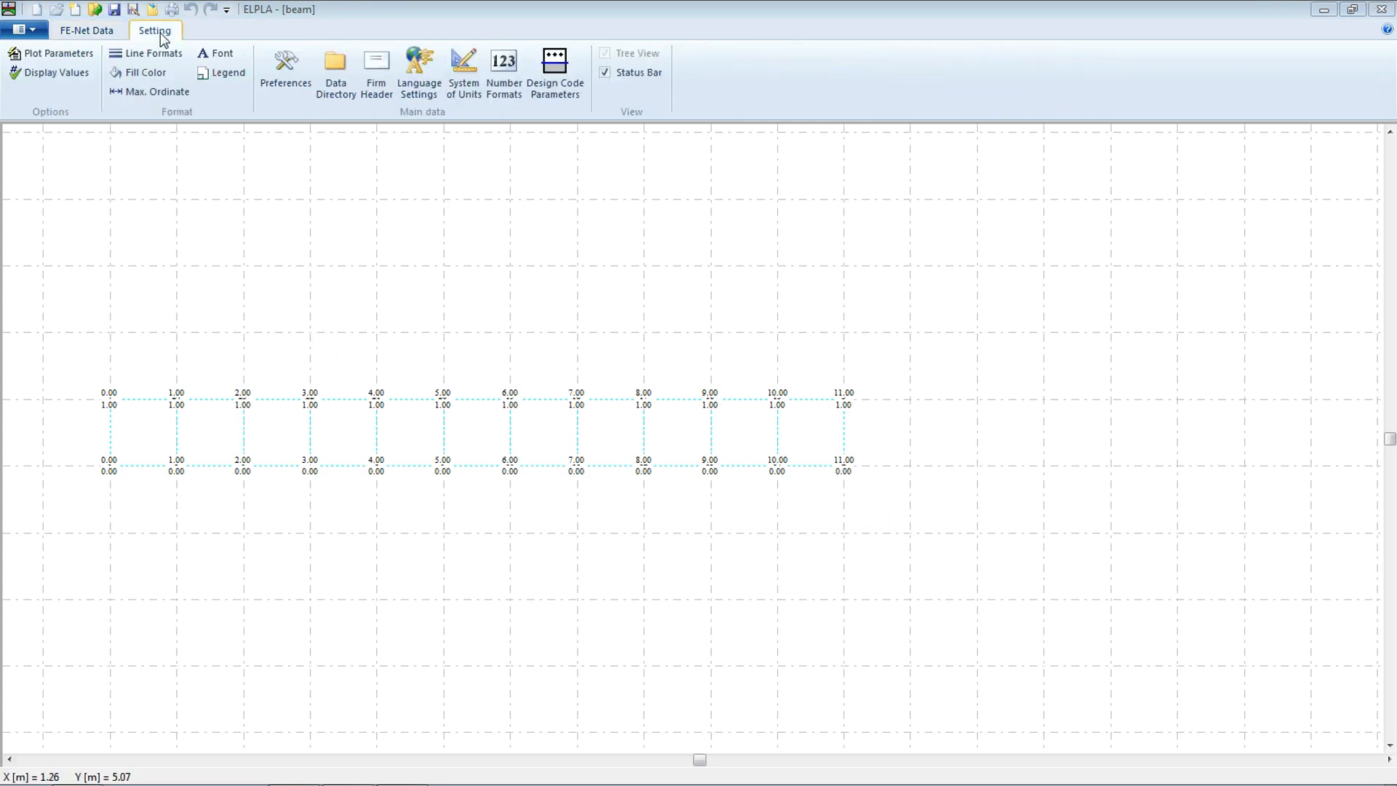
{"action": "left_click", "coordinate": [81, 56]}
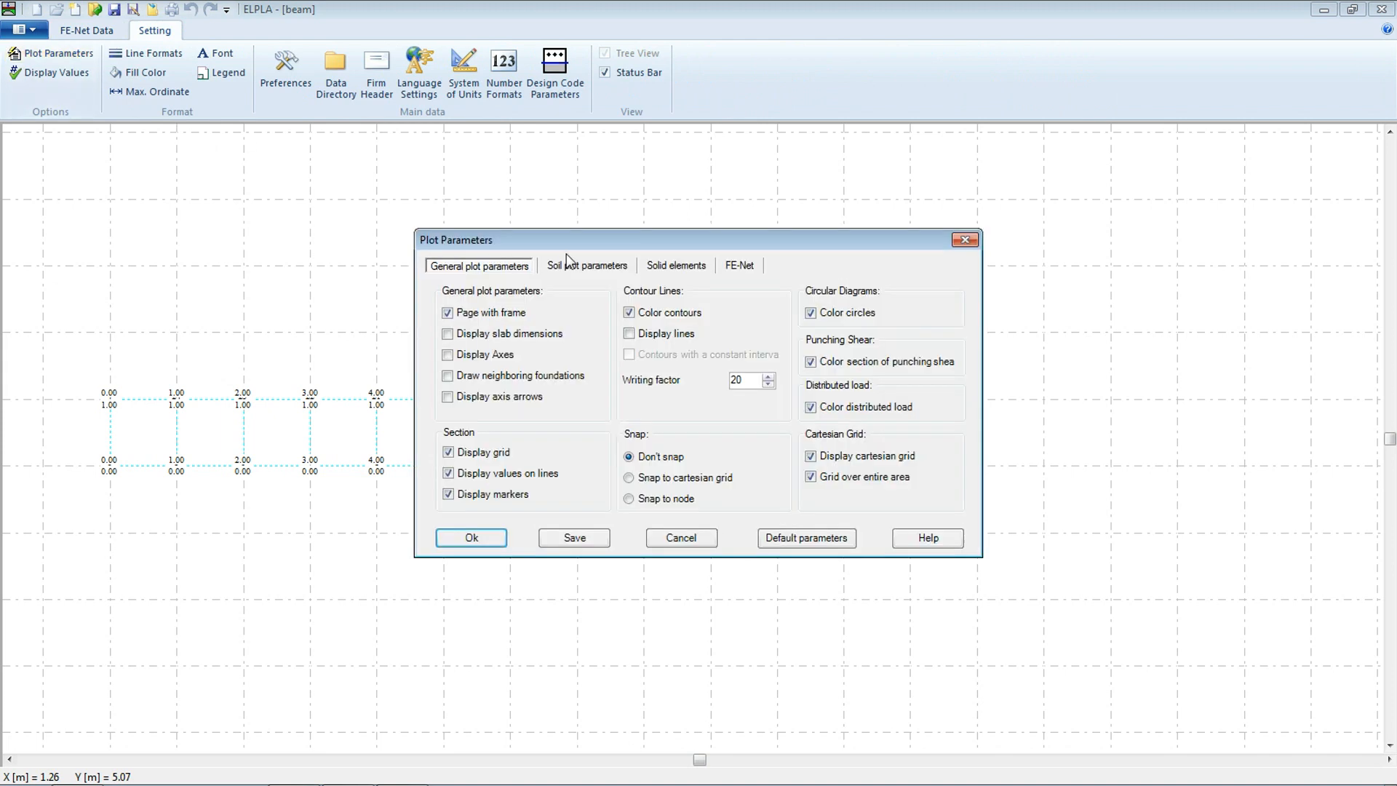
{"action": "left_click", "coordinate": [738, 267]}
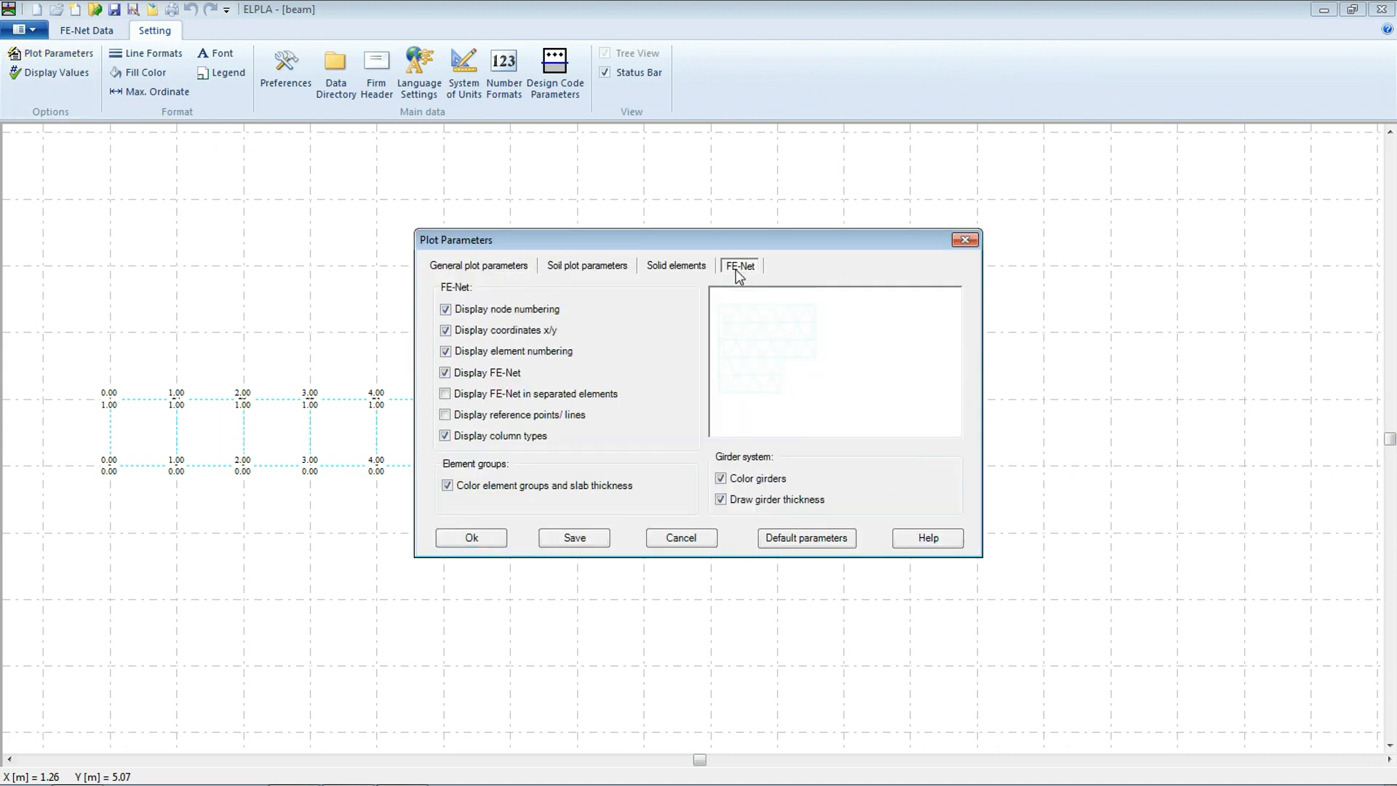
{"action": "left_click", "coordinate": [444, 309]}
{"action": "left_click", "coordinate": [560, 540]}
{"action": "left_click", "coordinate": [465, 538]}
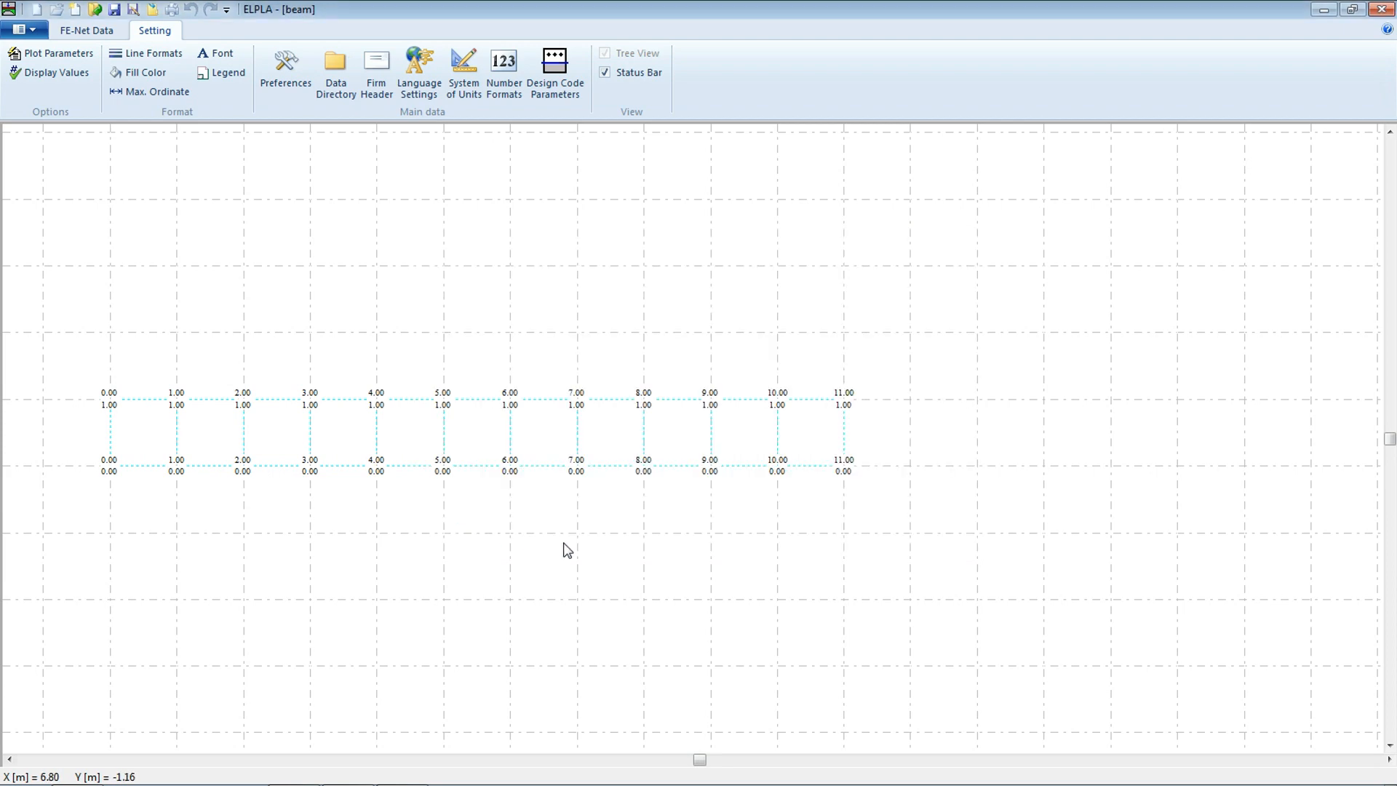
{"action": "left_click", "coordinate": [86, 30]}
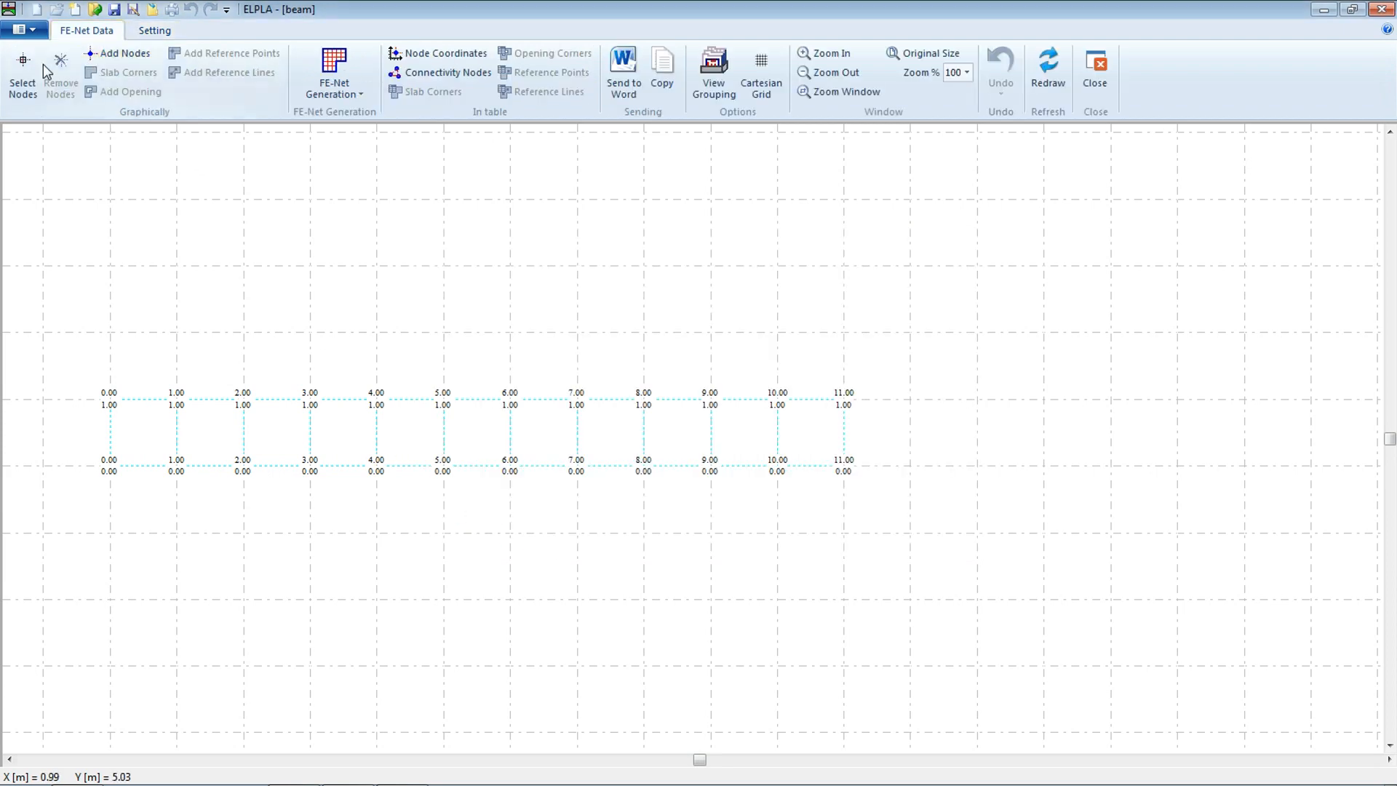
{"action": "left_click", "coordinate": [1084, 70]}
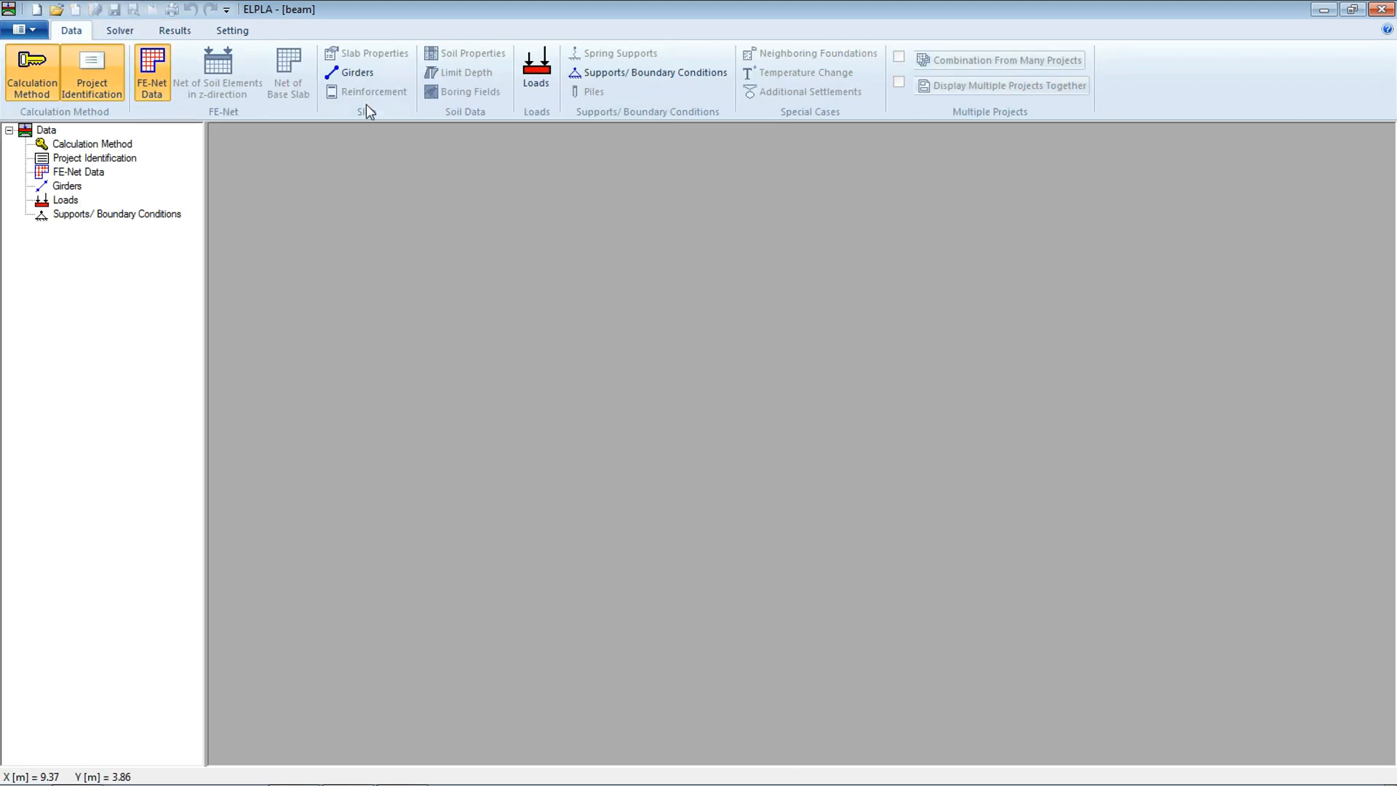
Create a rectangular cross-section girder group with an elastic modulus of 2E7 kN/m2
{"action": "left_click", "coordinate": [343, 76]}
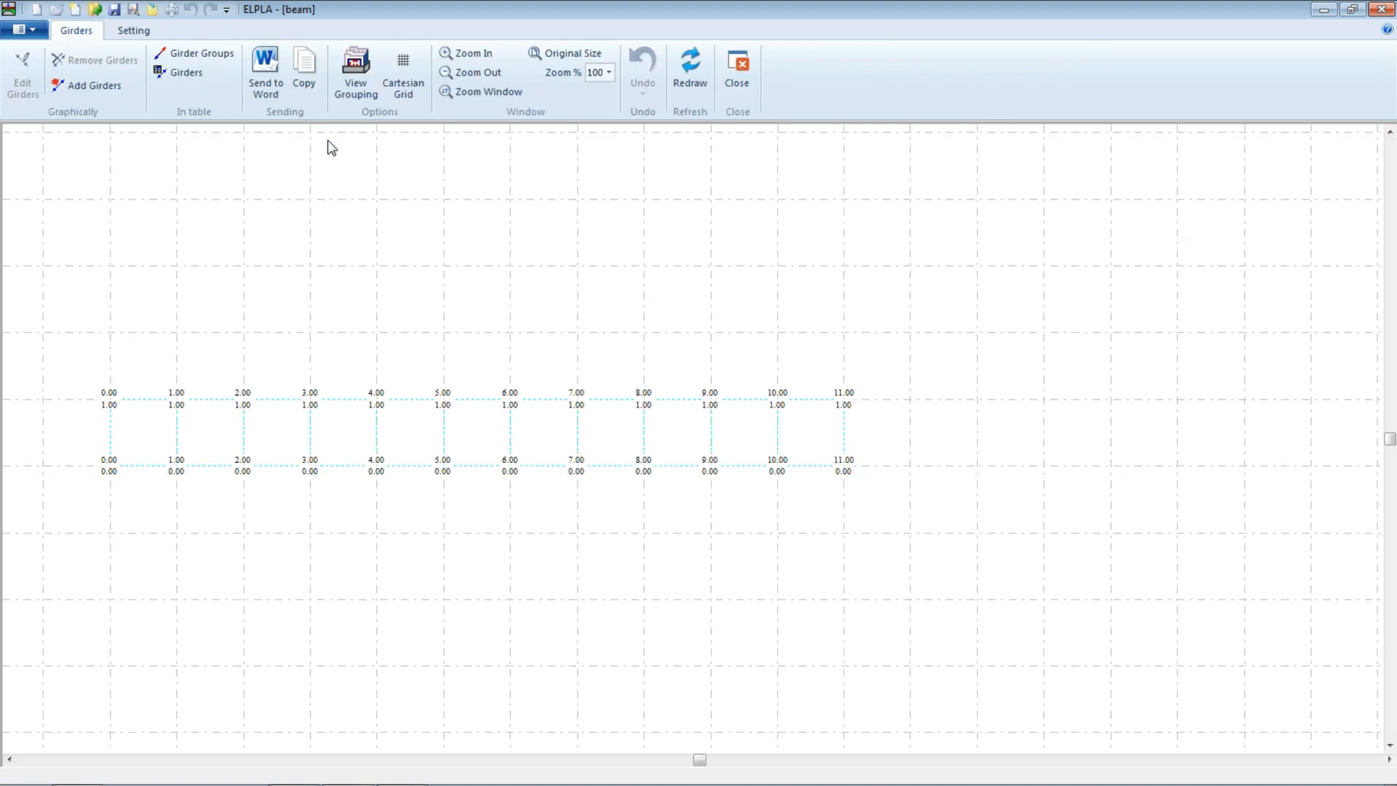
{"action": "left_click", "coordinate": [200, 60]}
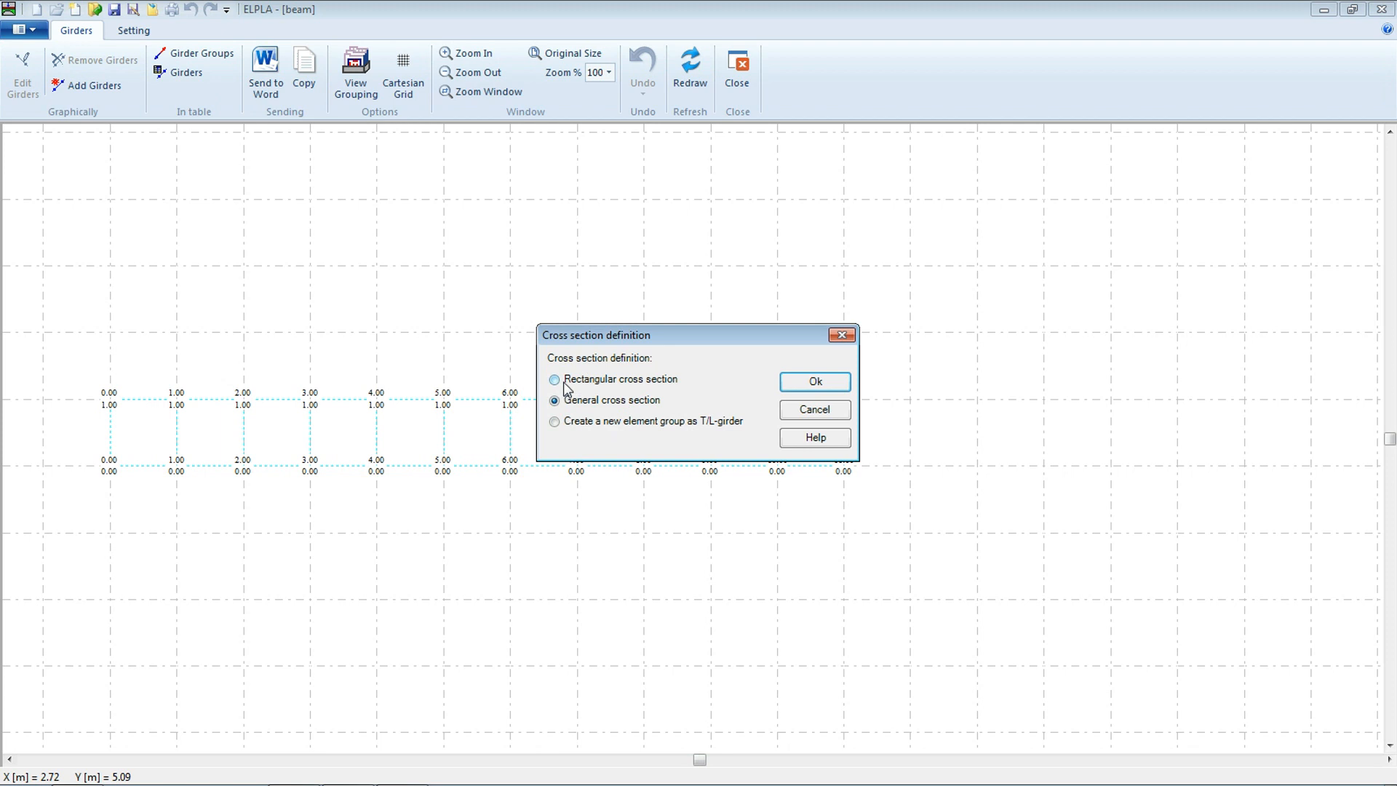
{"action": "left_click", "coordinate": [806, 380]}
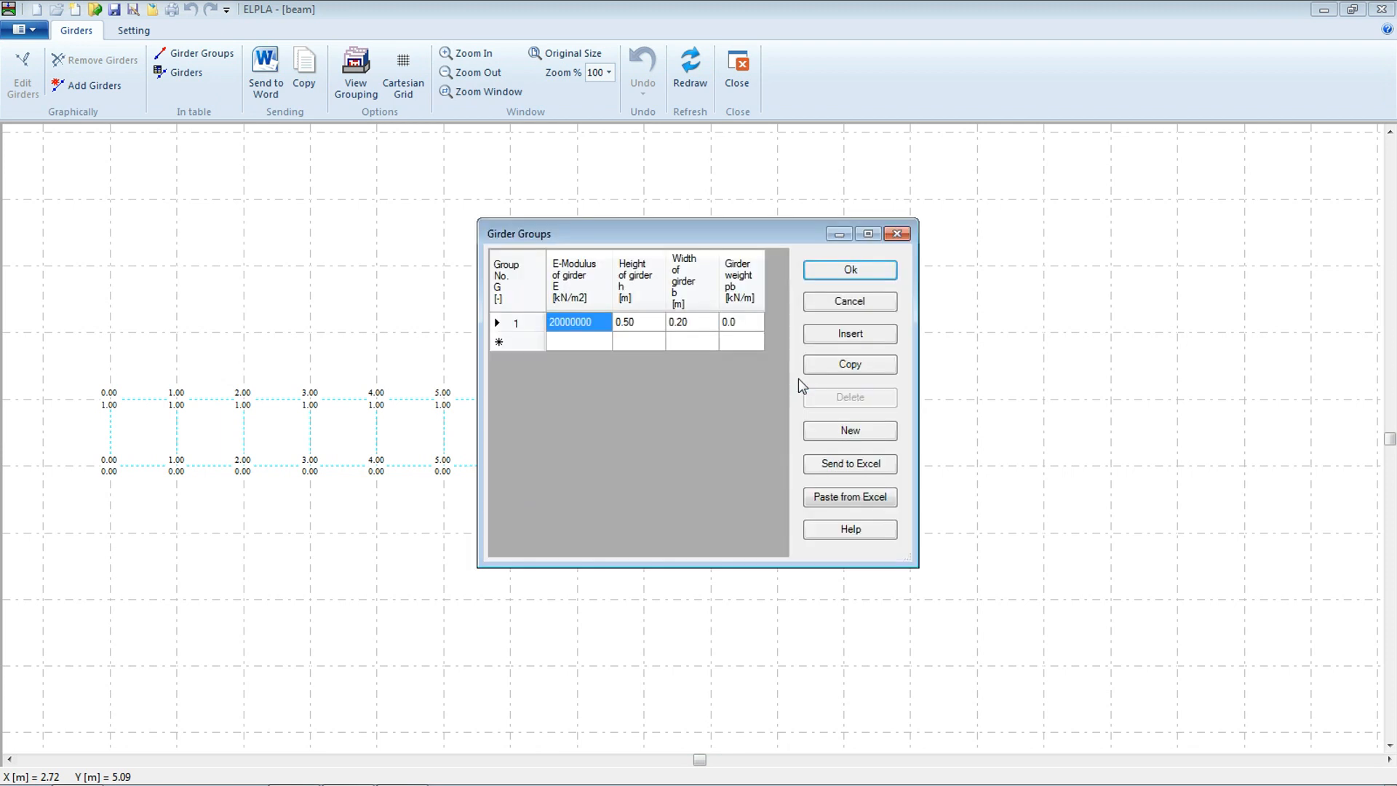
{"action": "left_click", "coordinate": [598, 323]}
{"action": "type", "text": "2"}
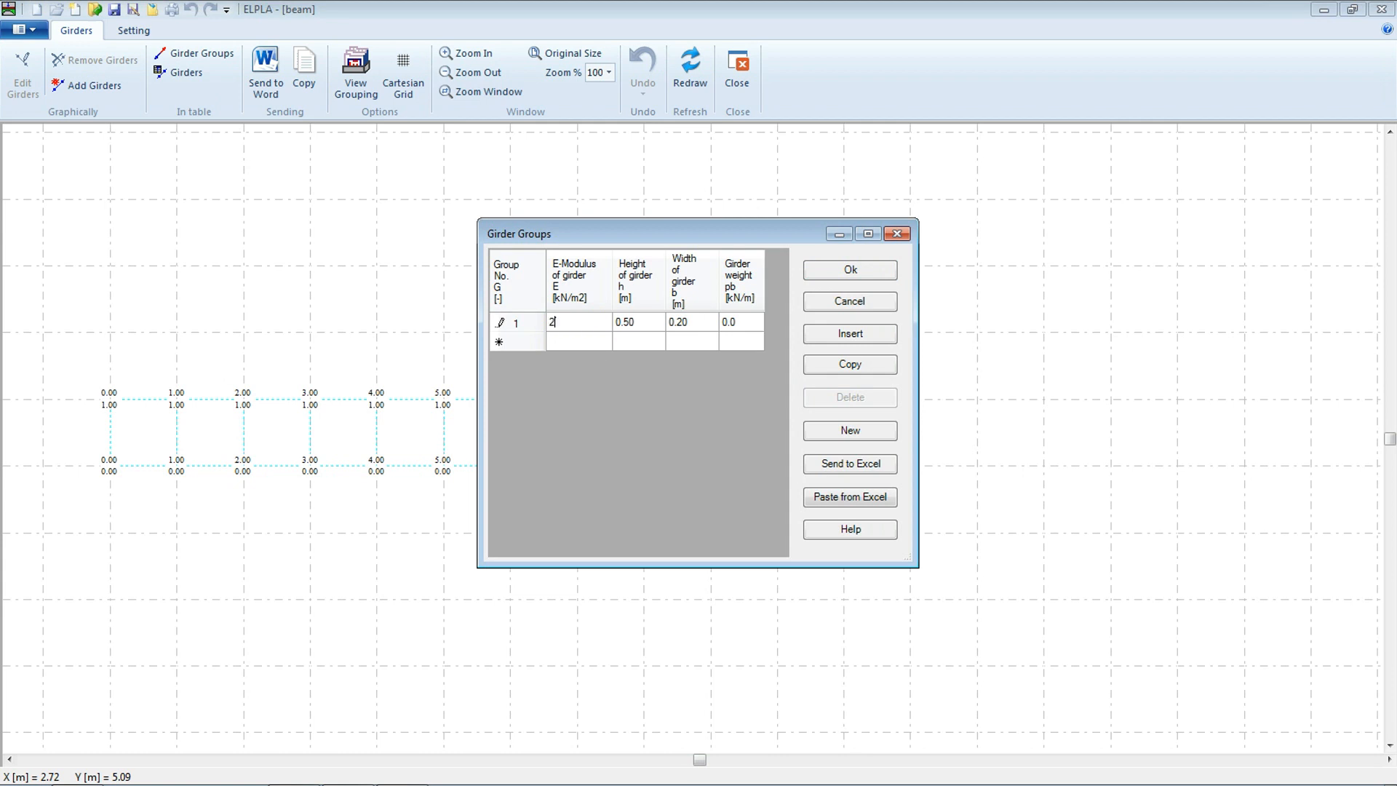
{"action": "type", "text": "E"}
{"action": "type", "text": "10"}
{"action": "key", "text": "BackSpace"}
{"action": "key", "text": "BackSpace"}
{"action": "type", "text": "74"}
{"action": "key", "text": "Tab"}
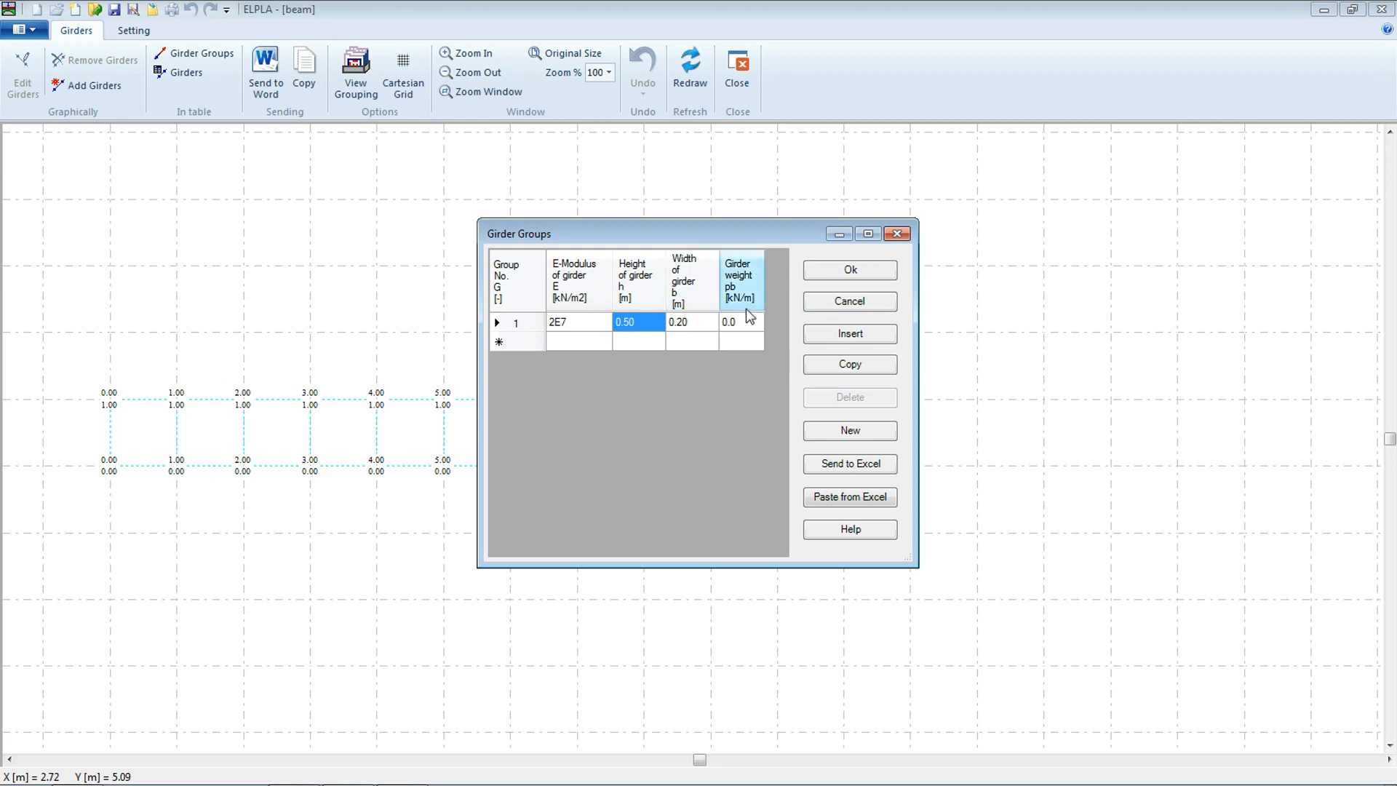
{"action": "left_click", "coordinate": [844, 274]}
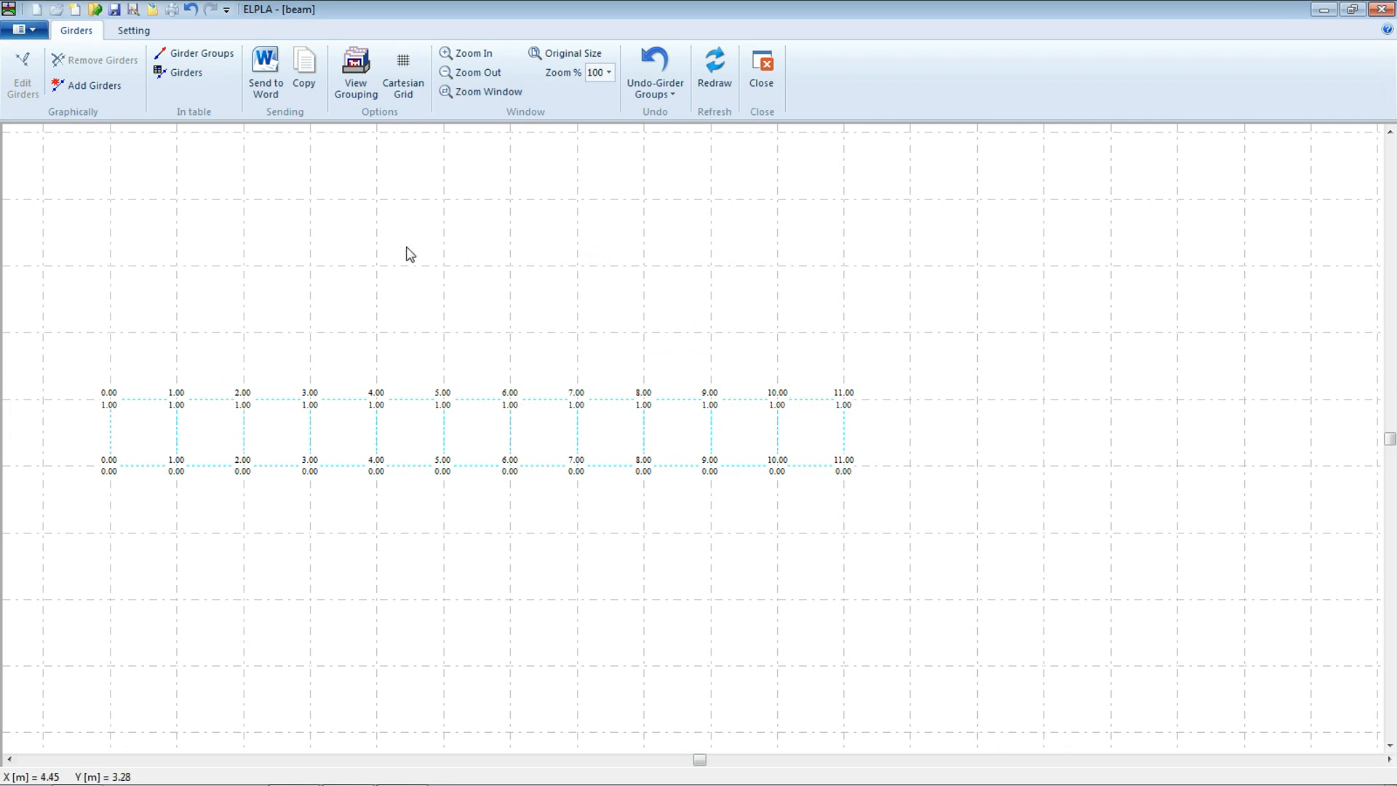
Inspect the FE-Net plot parameters and the display values list
{"action": "left_click", "coordinate": [135, 31]}
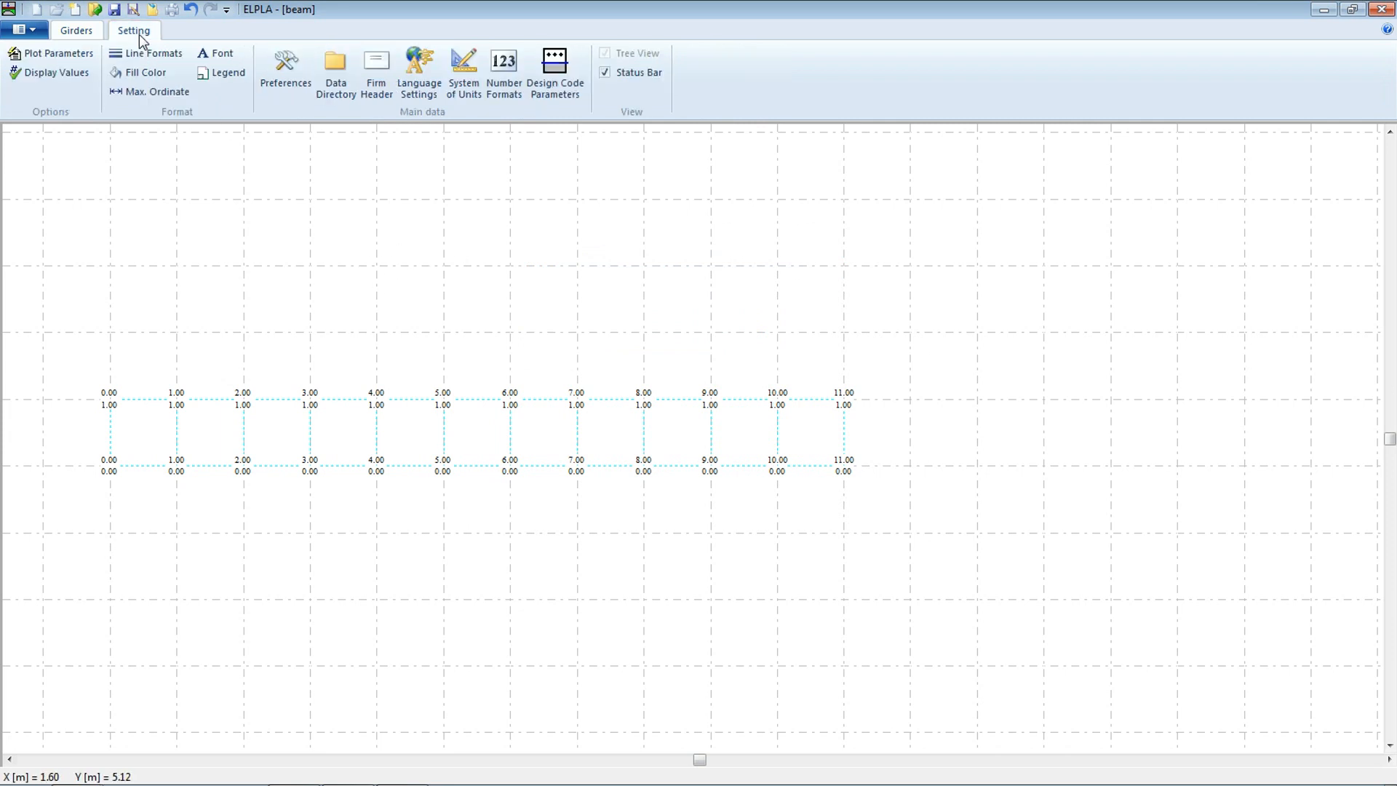
{"action": "left_click", "coordinate": [67, 54]}
{"action": "left_click", "coordinate": [742, 266]}
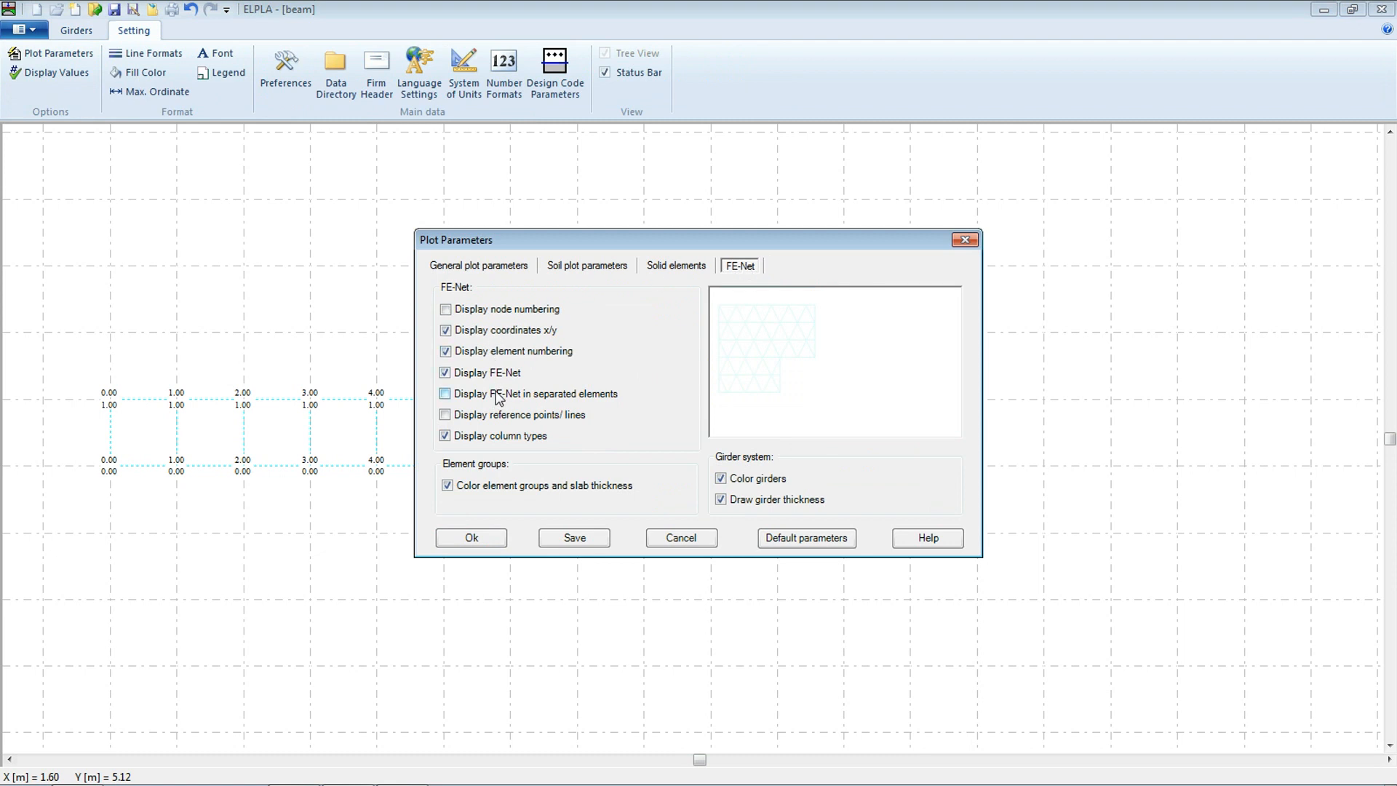
{"action": "left_click", "coordinate": [965, 240]}
{"action": "left_click", "coordinate": [44, 72]}
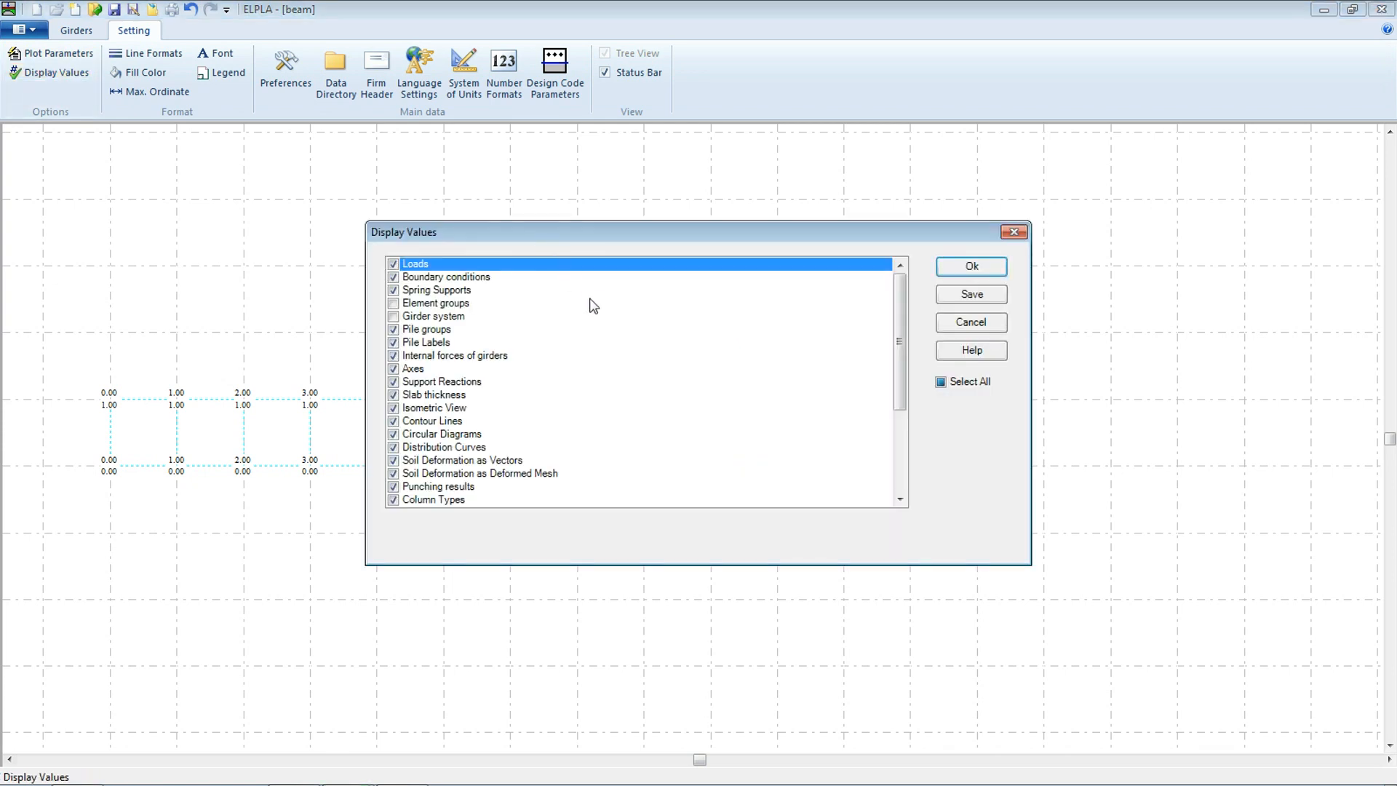
{"action": "left_click", "coordinate": [1012, 232]}
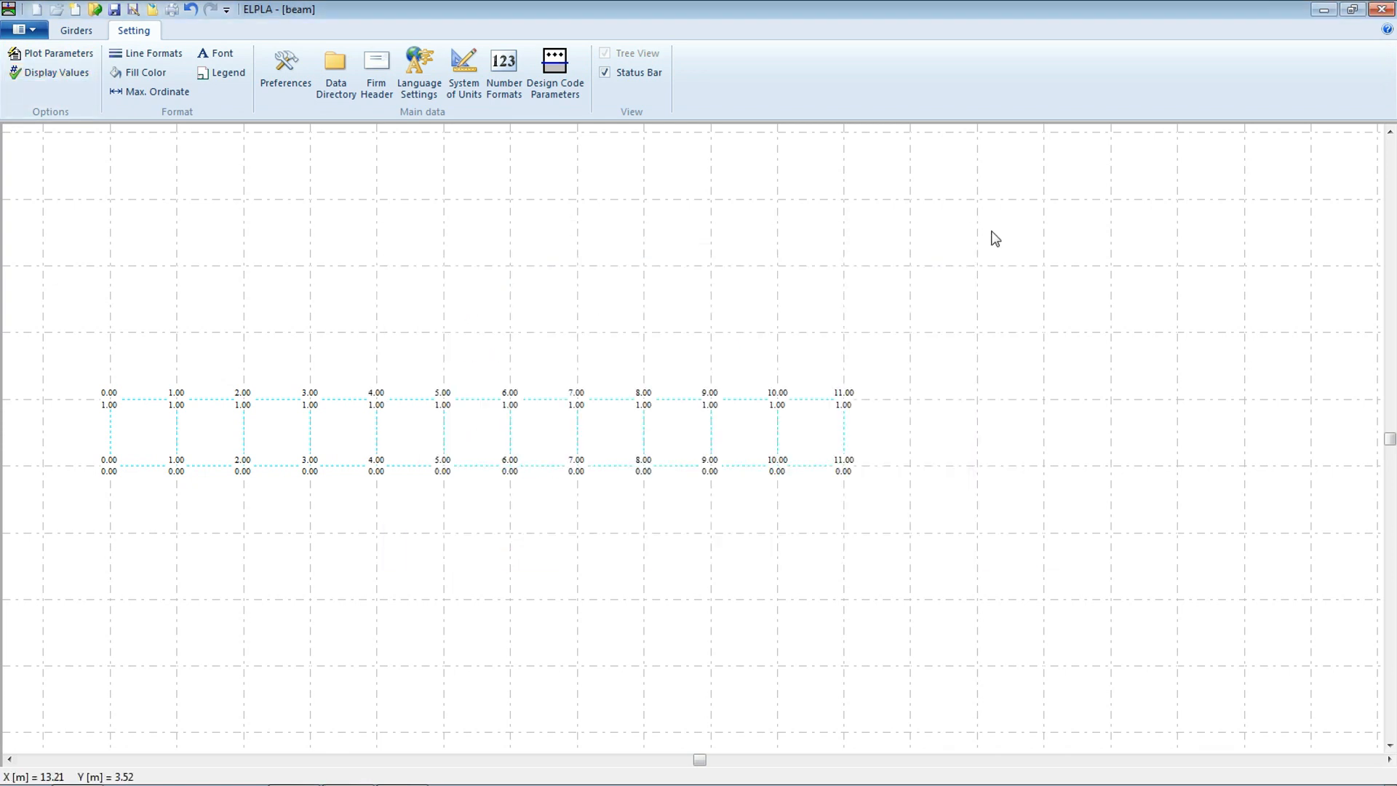
Add group 1 girders along the beam's bottom edge from 0 to 2 m and from 2 to 5 m
{"action": "left_click", "coordinate": [77, 31]}
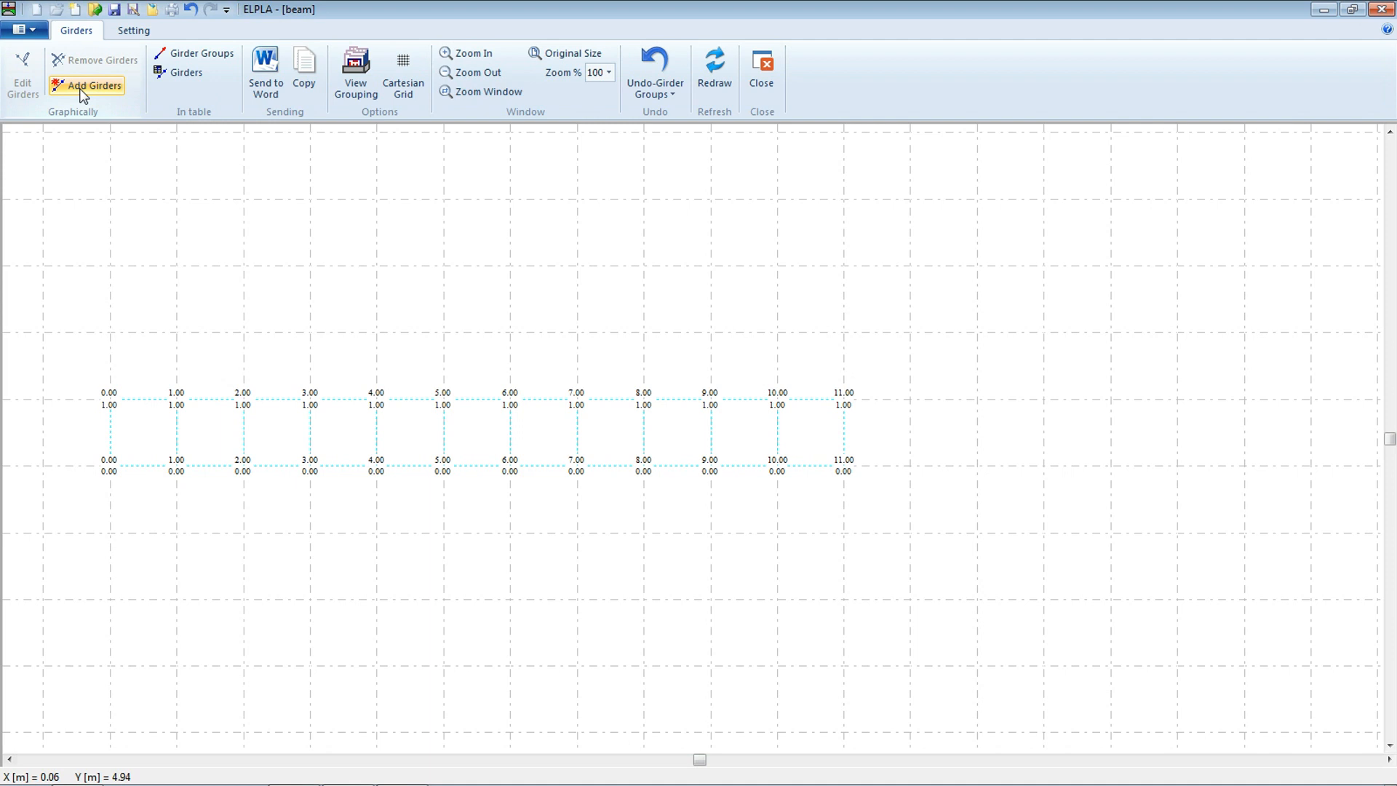
{"action": "left_click", "coordinate": [78, 90]}
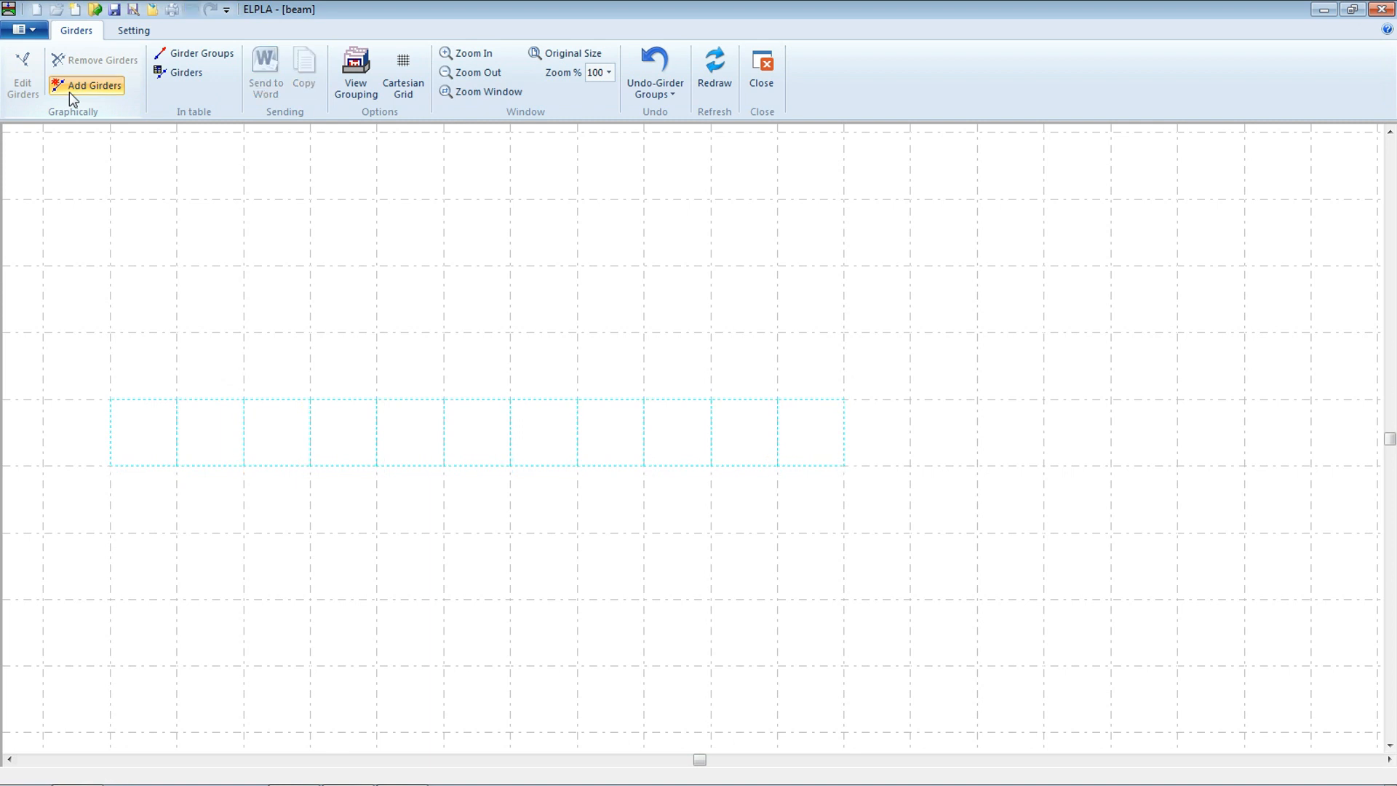
{"action": "left_click", "coordinate": [111, 466]}
{"action": "left_click", "coordinate": [244, 465]}
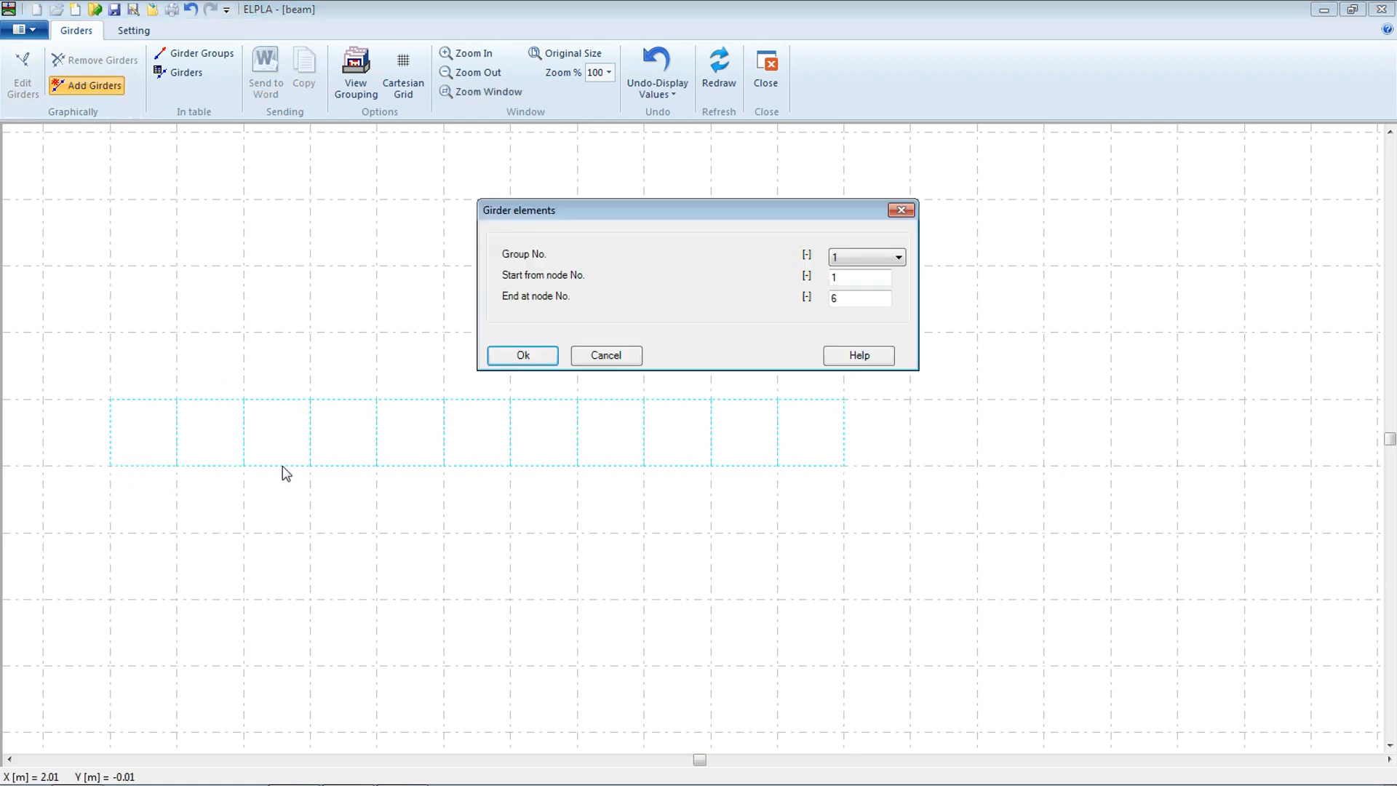
{"action": "left_click", "coordinate": [497, 357]}
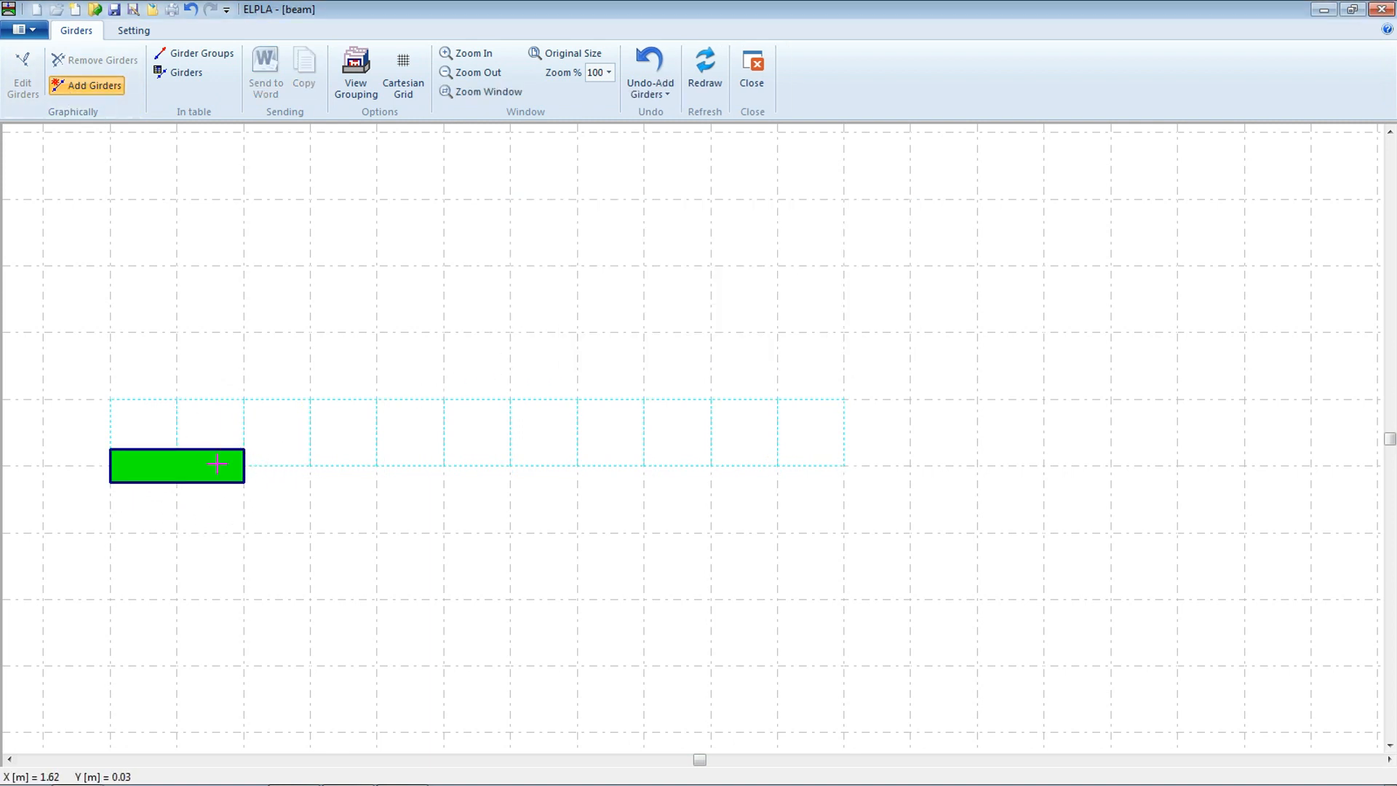
{"action": "left_click", "coordinate": [244, 464]}
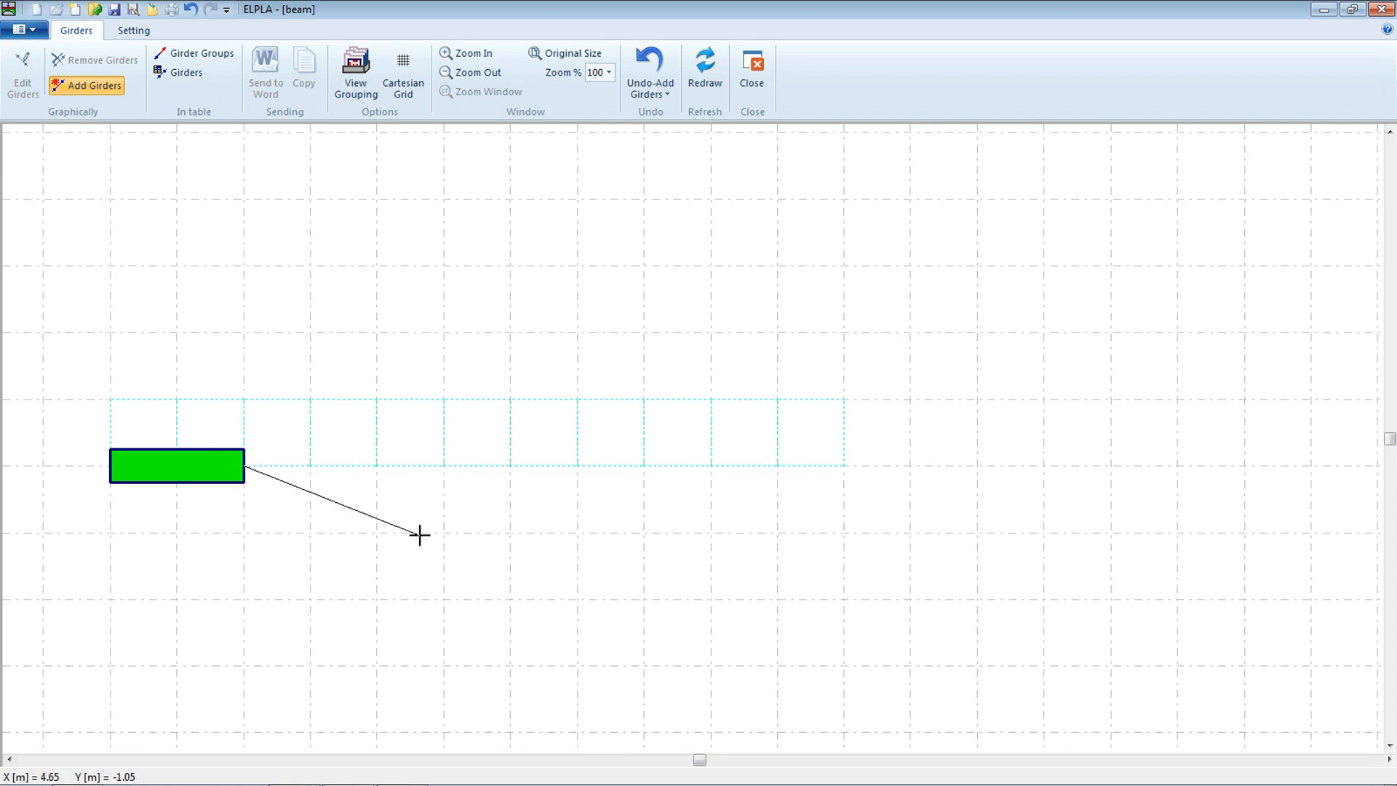
{"action": "left_click", "coordinate": [443, 464]}
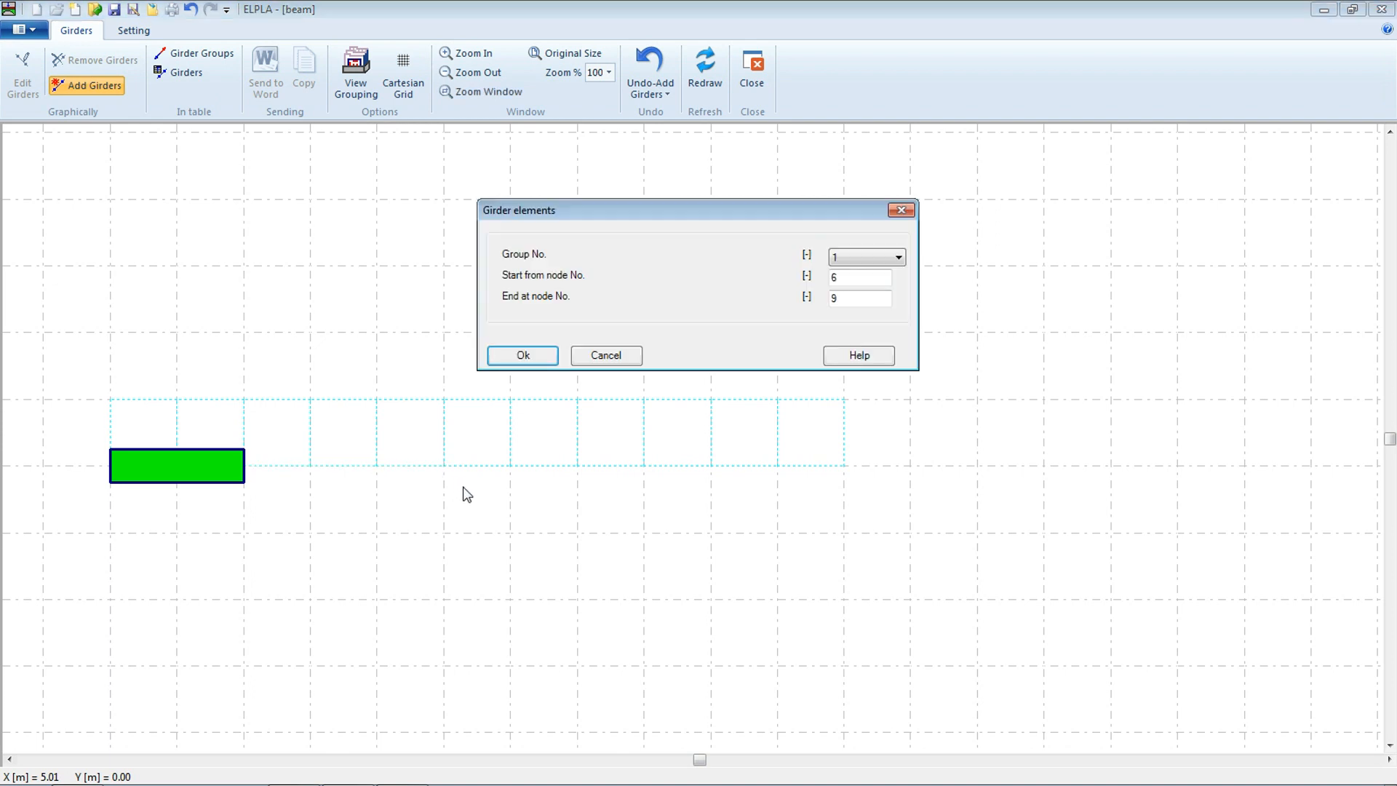
{"action": "left_click", "coordinate": [521, 356]}
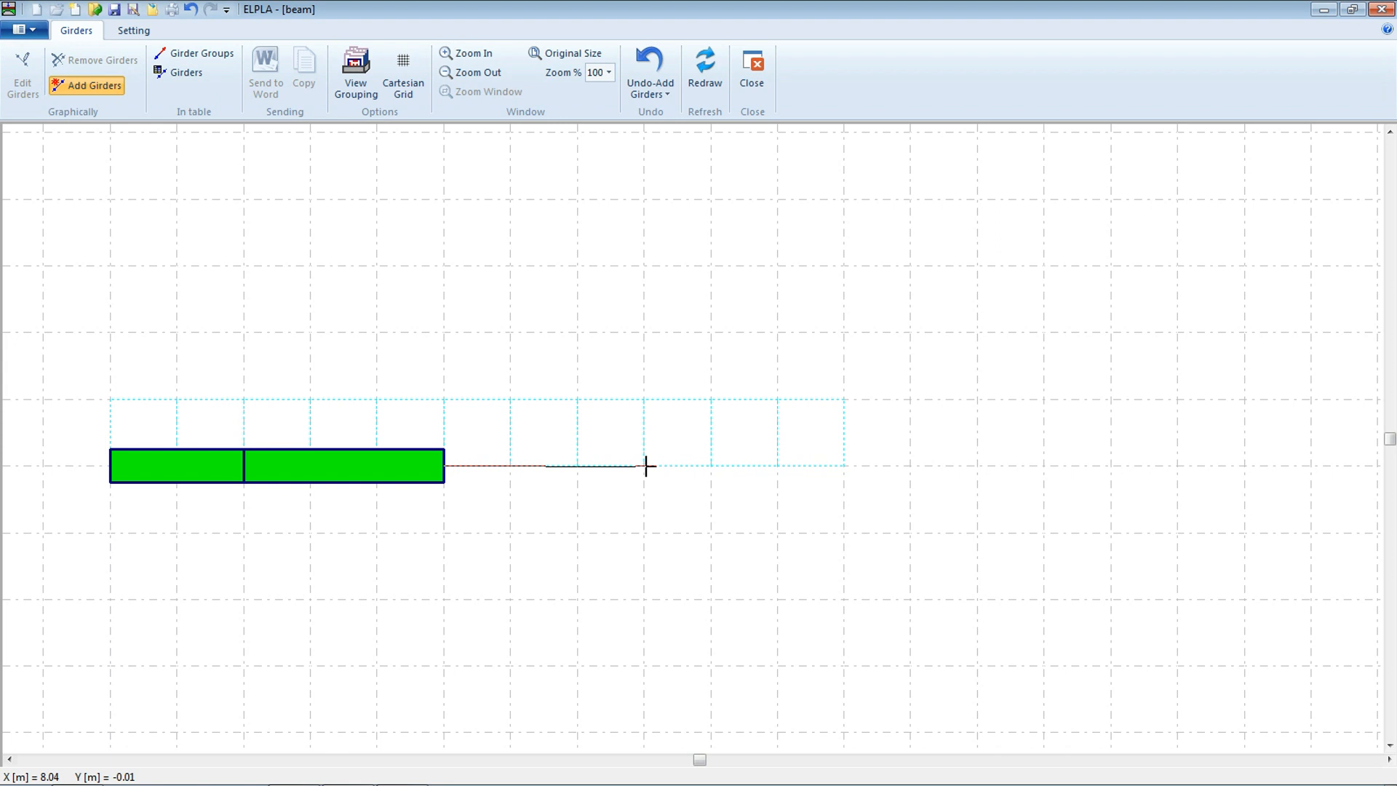
Add group 1 girders from 5 to 8 m and from 8 to 11 m, then save and close the girder editor
{"action": "left_click", "coordinate": [646, 465]}
{"action": "left_click", "coordinate": [536, 361]}
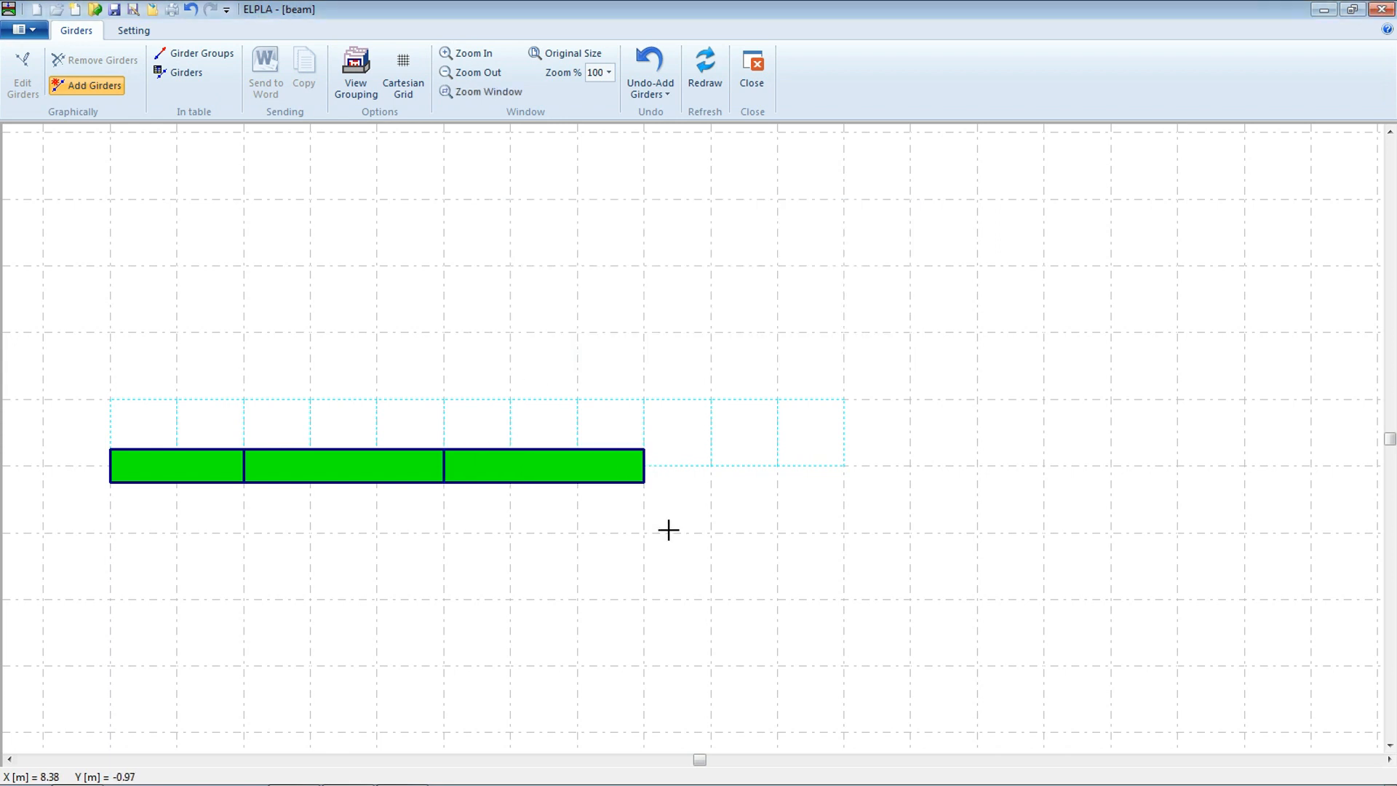
{"action": "left_click", "coordinate": [646, 465]}
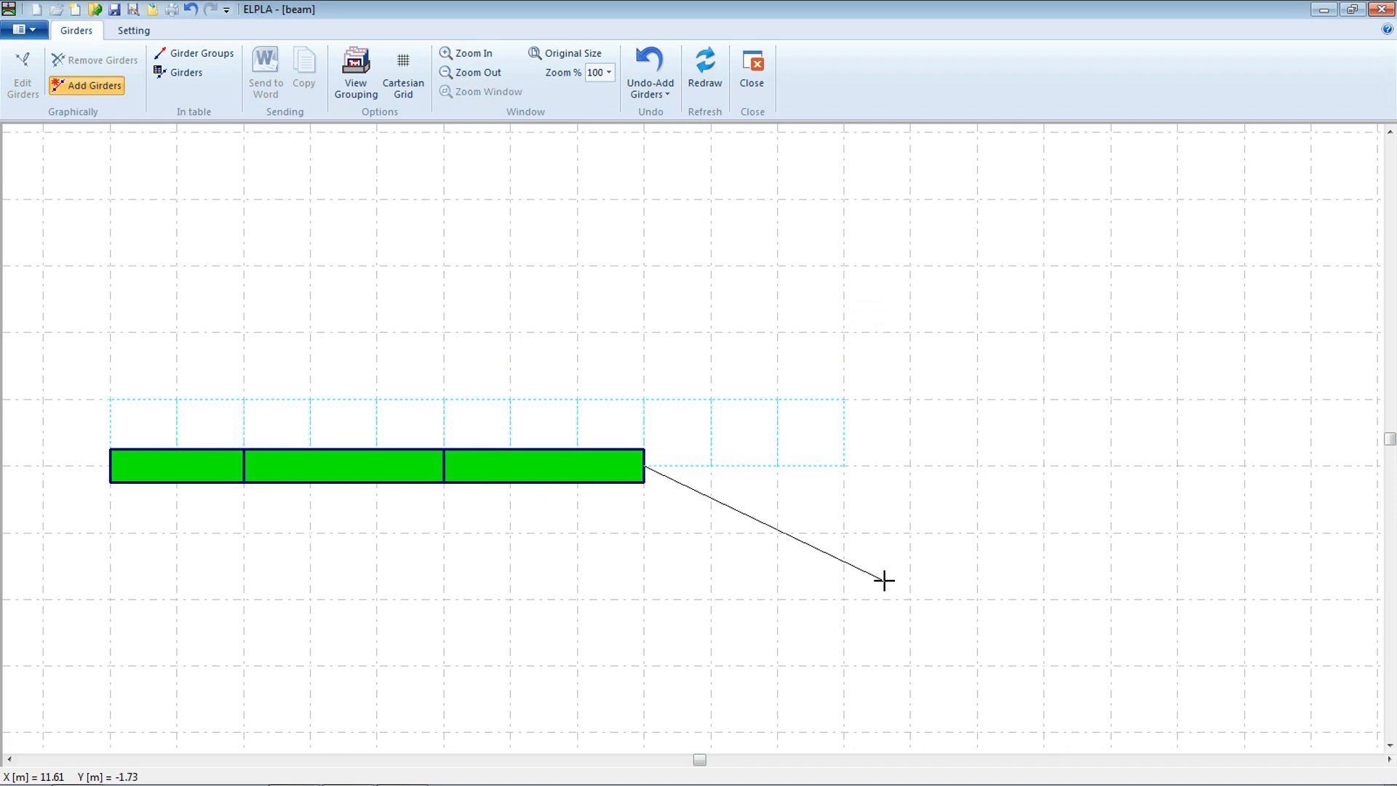
{"action": "left_click", "coordinate": [844, 463]}
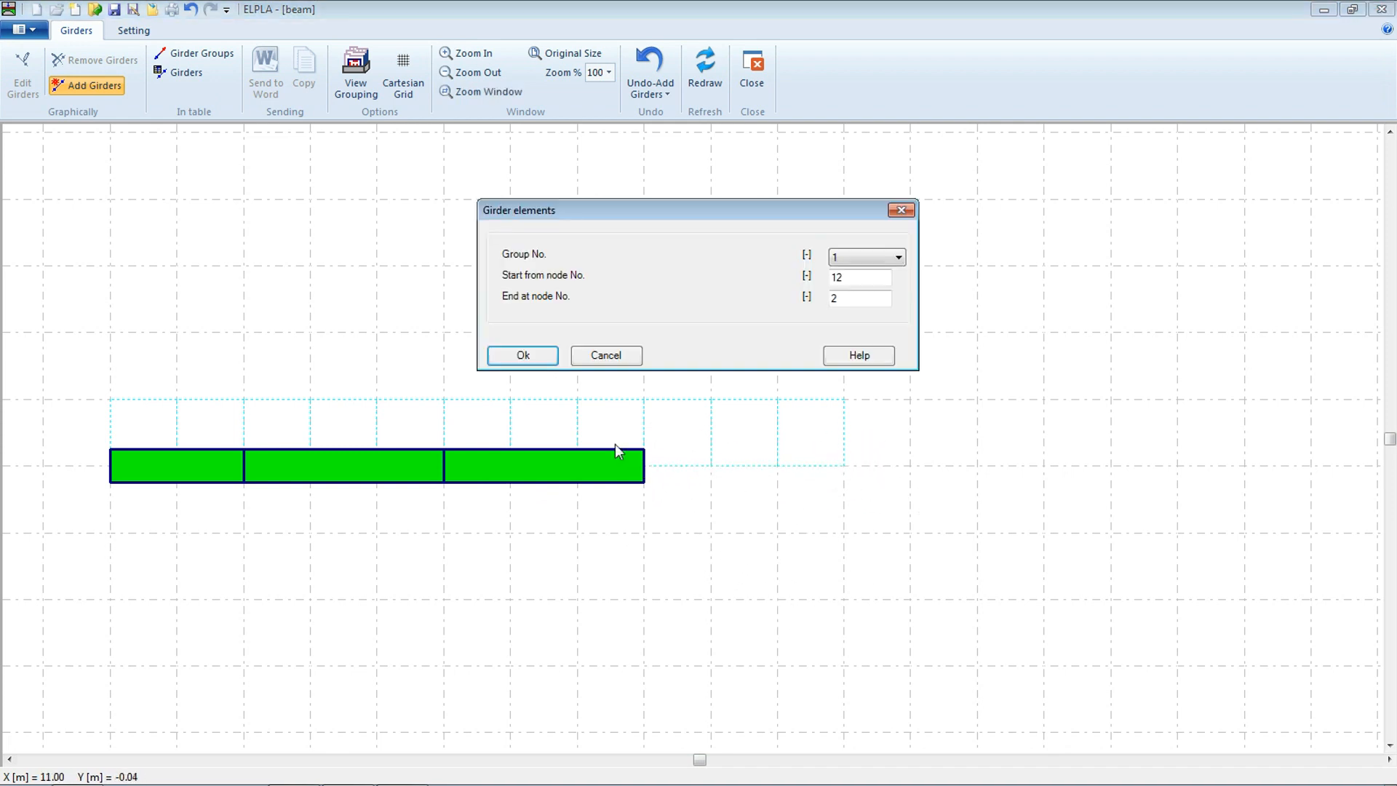
{"action": "left_click", "coordinate": [545, 362]}
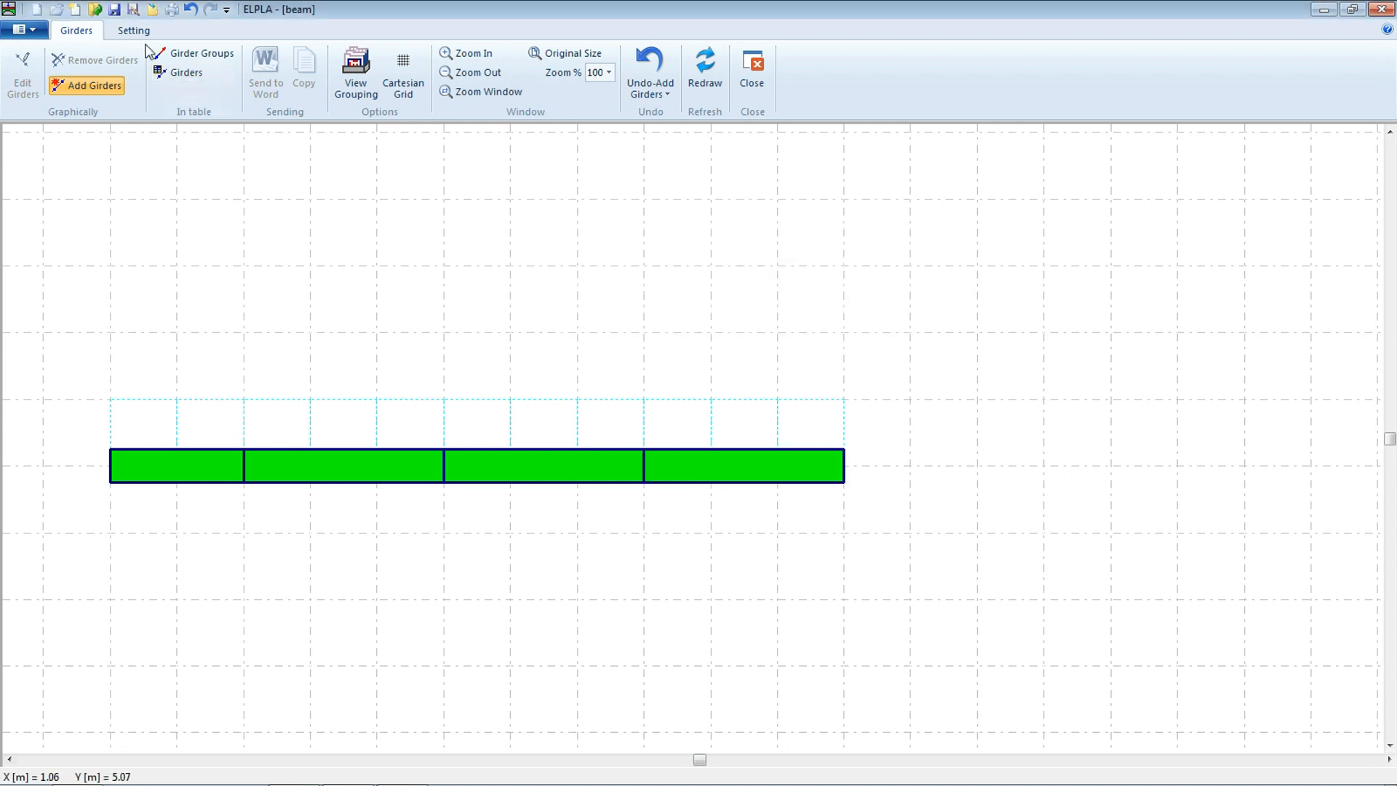
{"action": "left_click", "coordinate": [118, 12]}
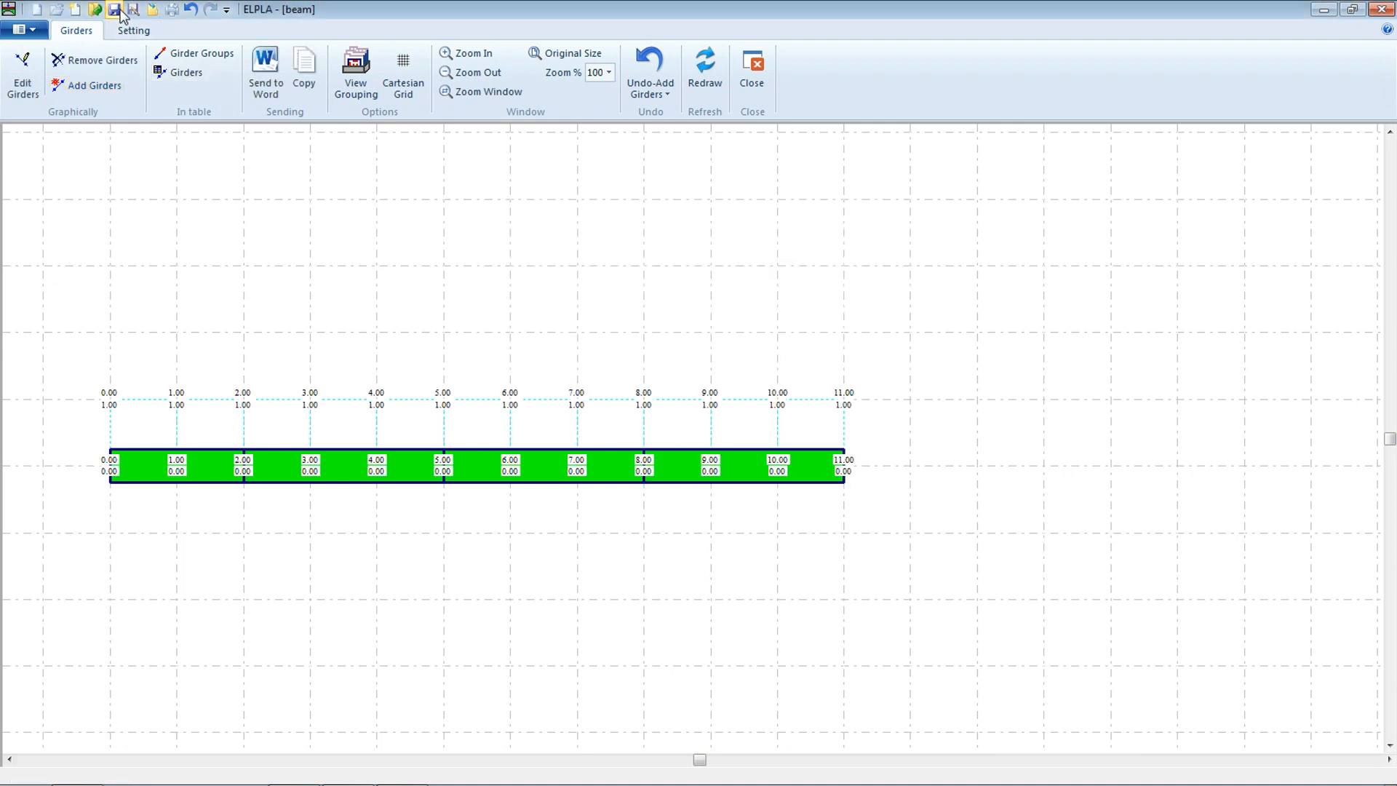
{"action": "left_click", "coordinate": [752, 70]}
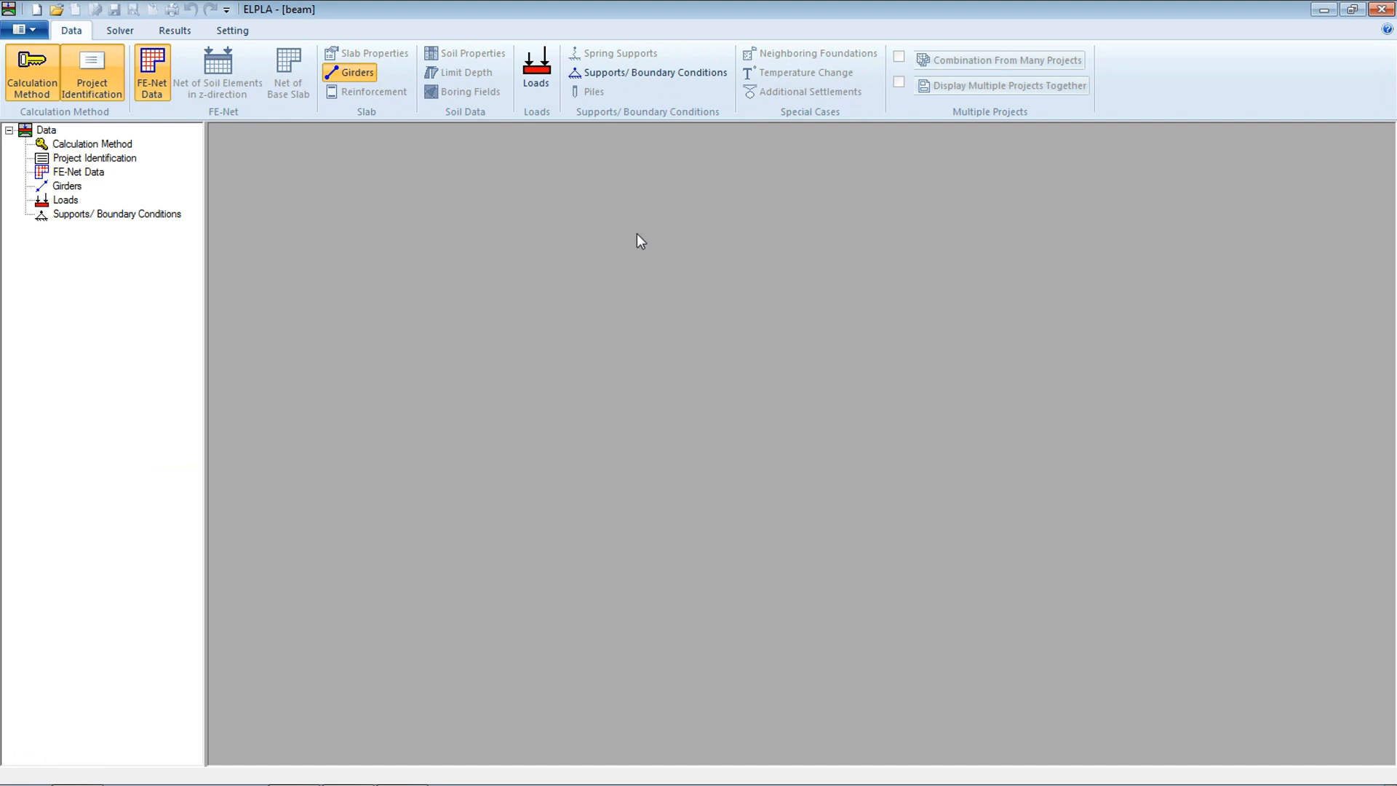
Open the loads editor and turn off girder coloring and girder thickness in the FE-Net plot parameters, saving them
{"action": "left_click", "coordinate": [541, 90]}
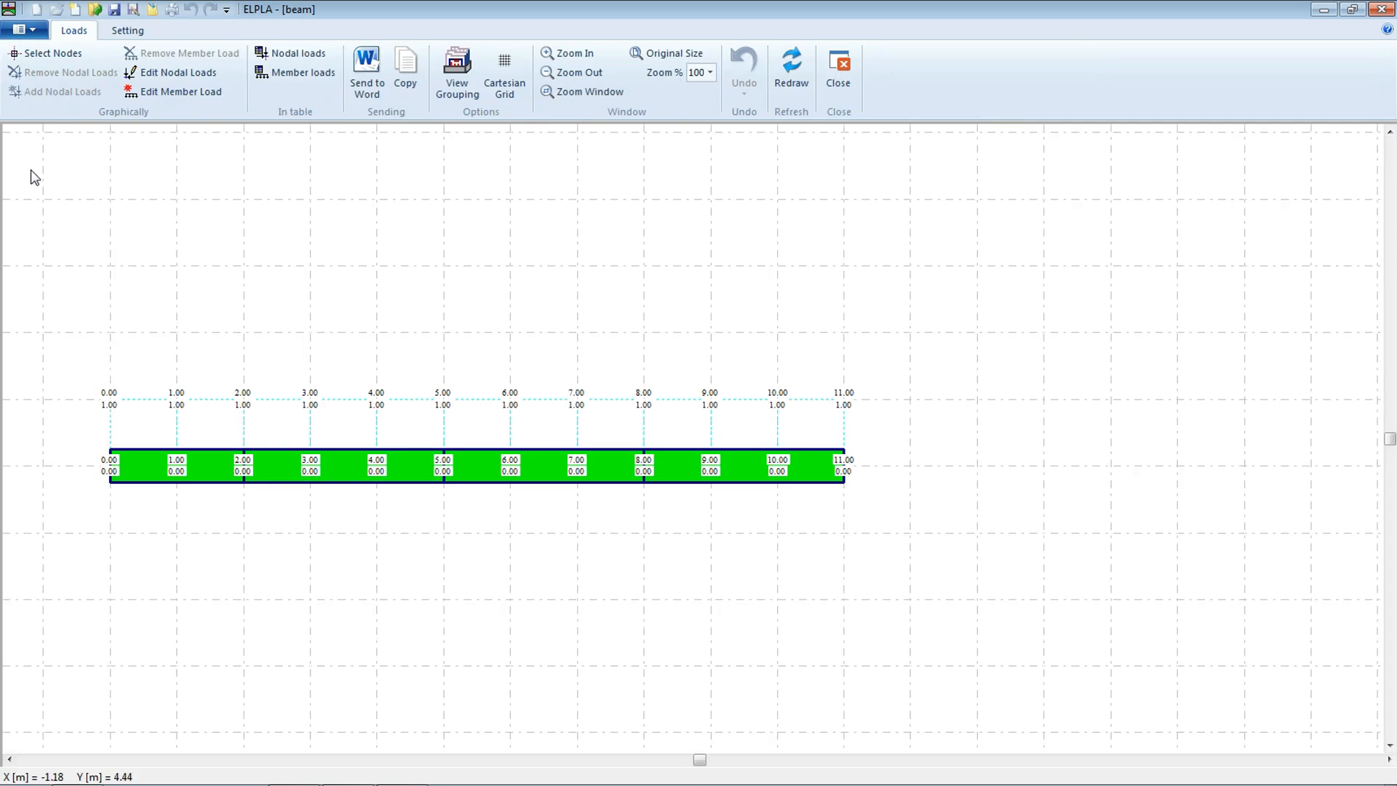
{"action": "left_click", "coordinate": [130, 35]}
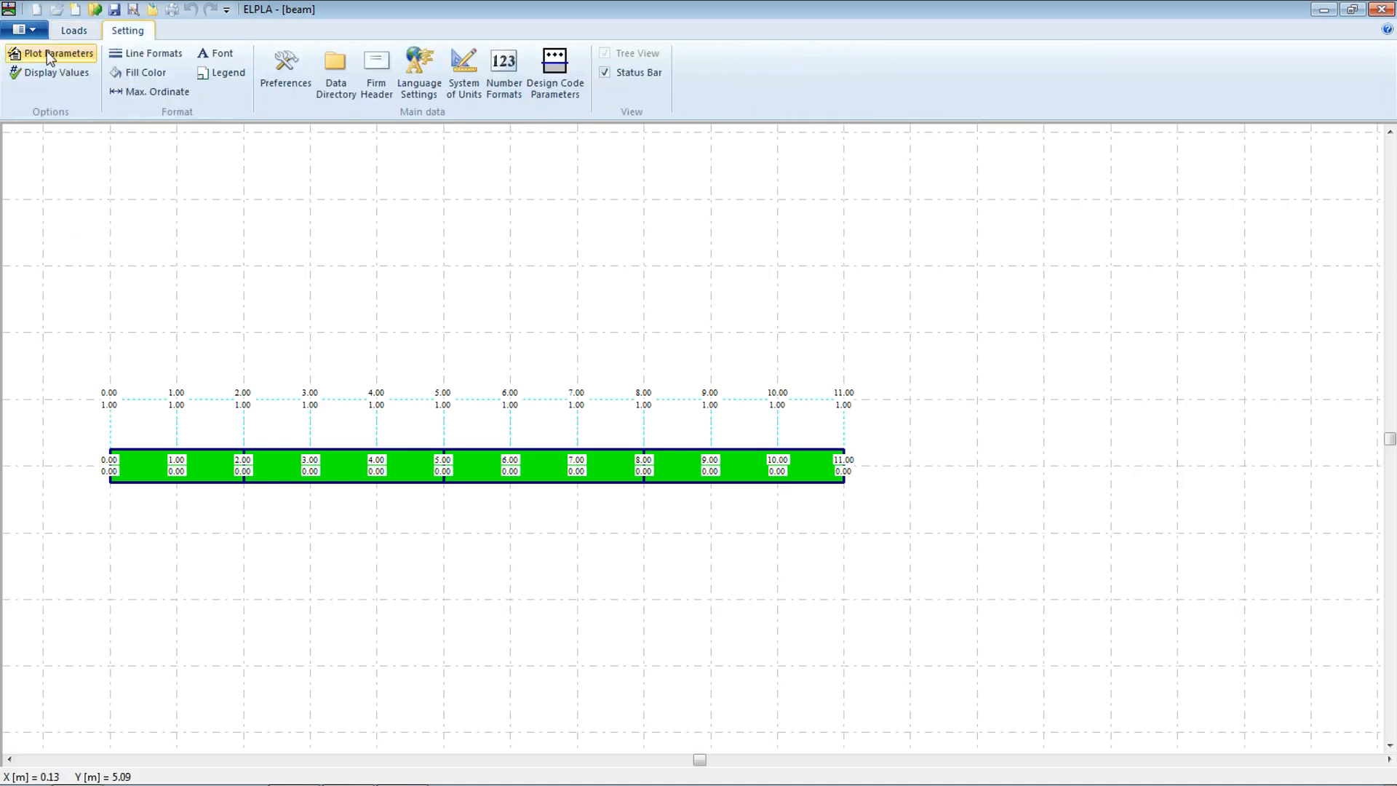
{"action": "left_click", "coordinate": [55, 54]}
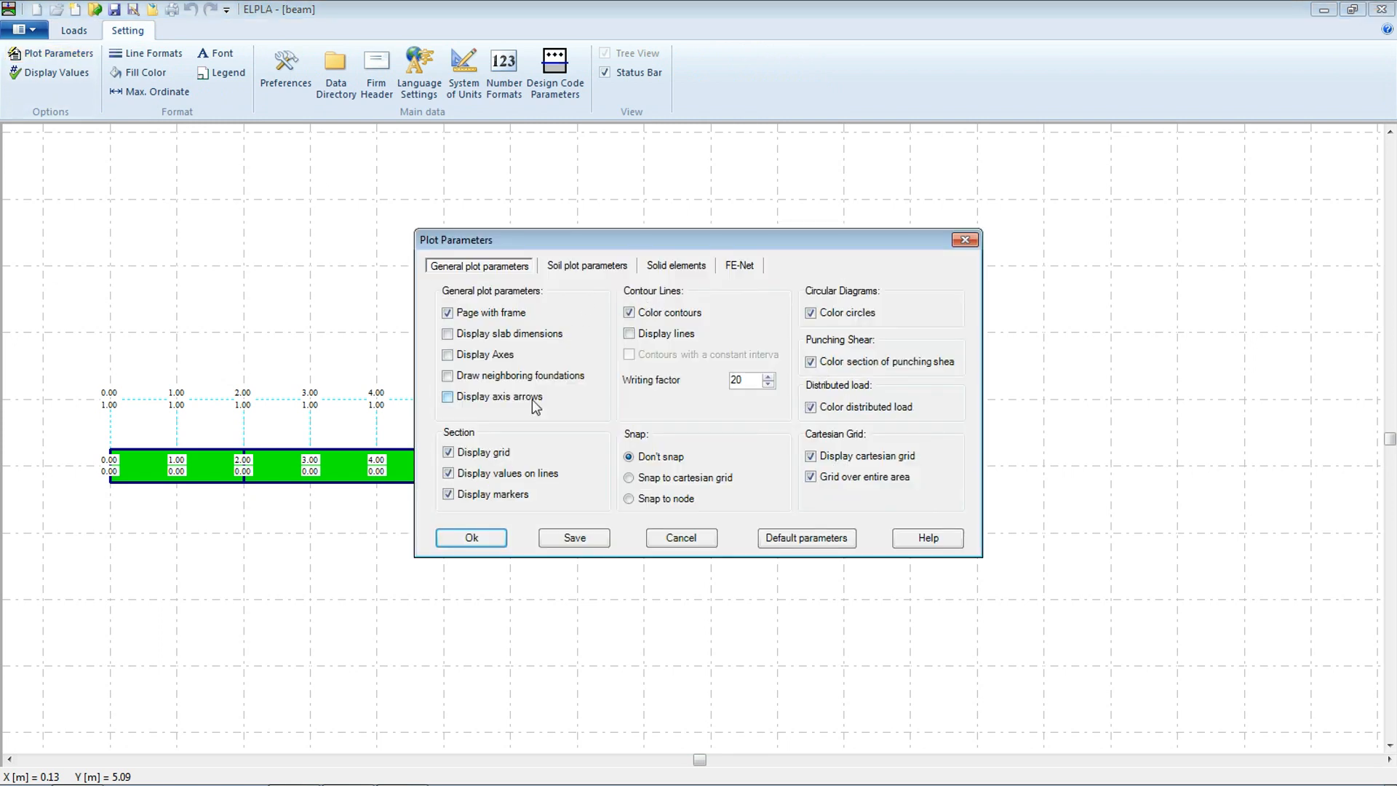
{"action": "left_click", "coordinate": [753, 266]}
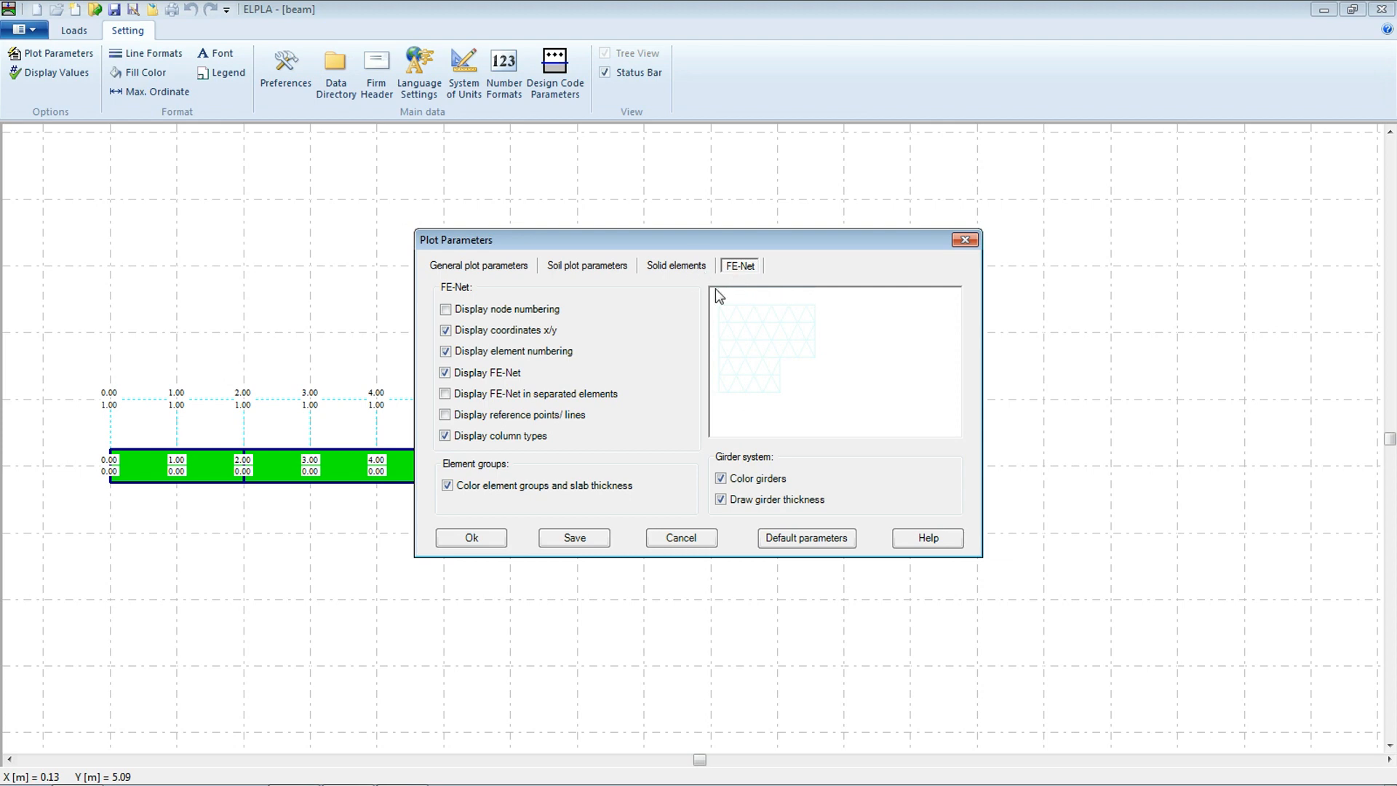
{"action": "left_click", "coordinate": [720, 478]}
{"action": "left_click", "coordinate": [721, 499]}
{"action": "left_click", "coordinate": [721, 499]}
{"action": "left_click", "coordinate": [564, 540]}
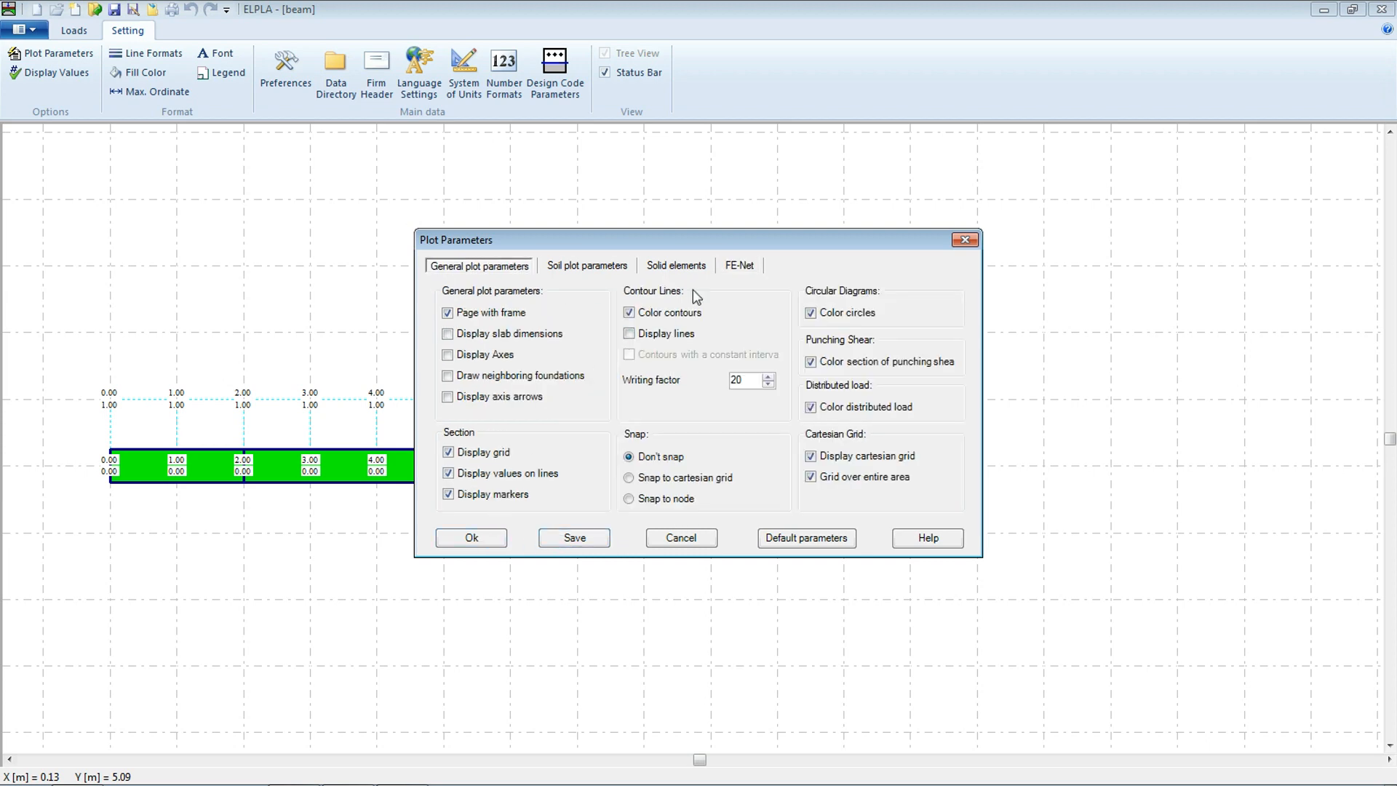
Turn off the x/y coordinate display in the FE-Net plot parameters, save and apply them
{"action": "left_click", "coordinate": [734, 267]}
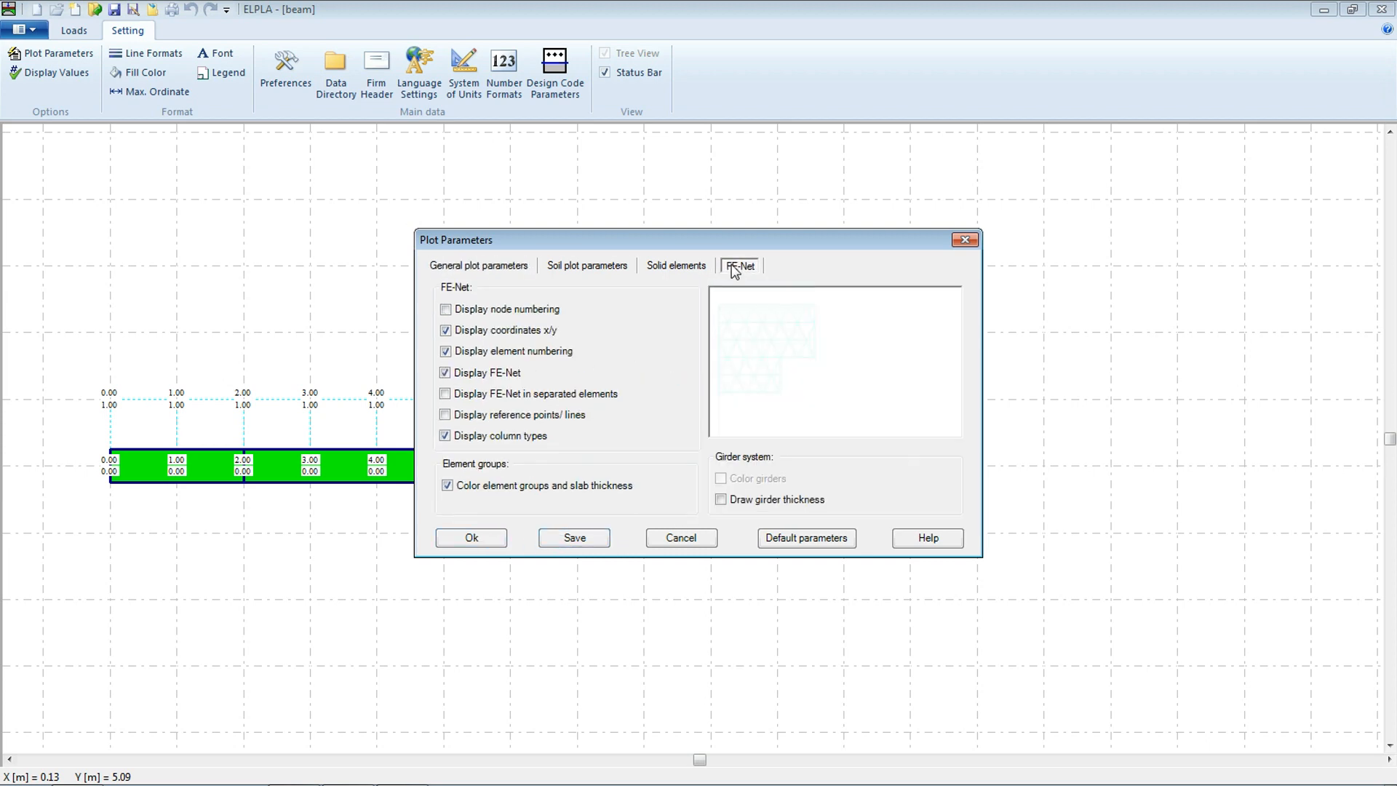
{"action": "left_click", "coordinate": [446, 331]}
{"action": "left_click", "coordinate": [558, 547]}
{"action": "left_click", "coordinate": [482, 541]}
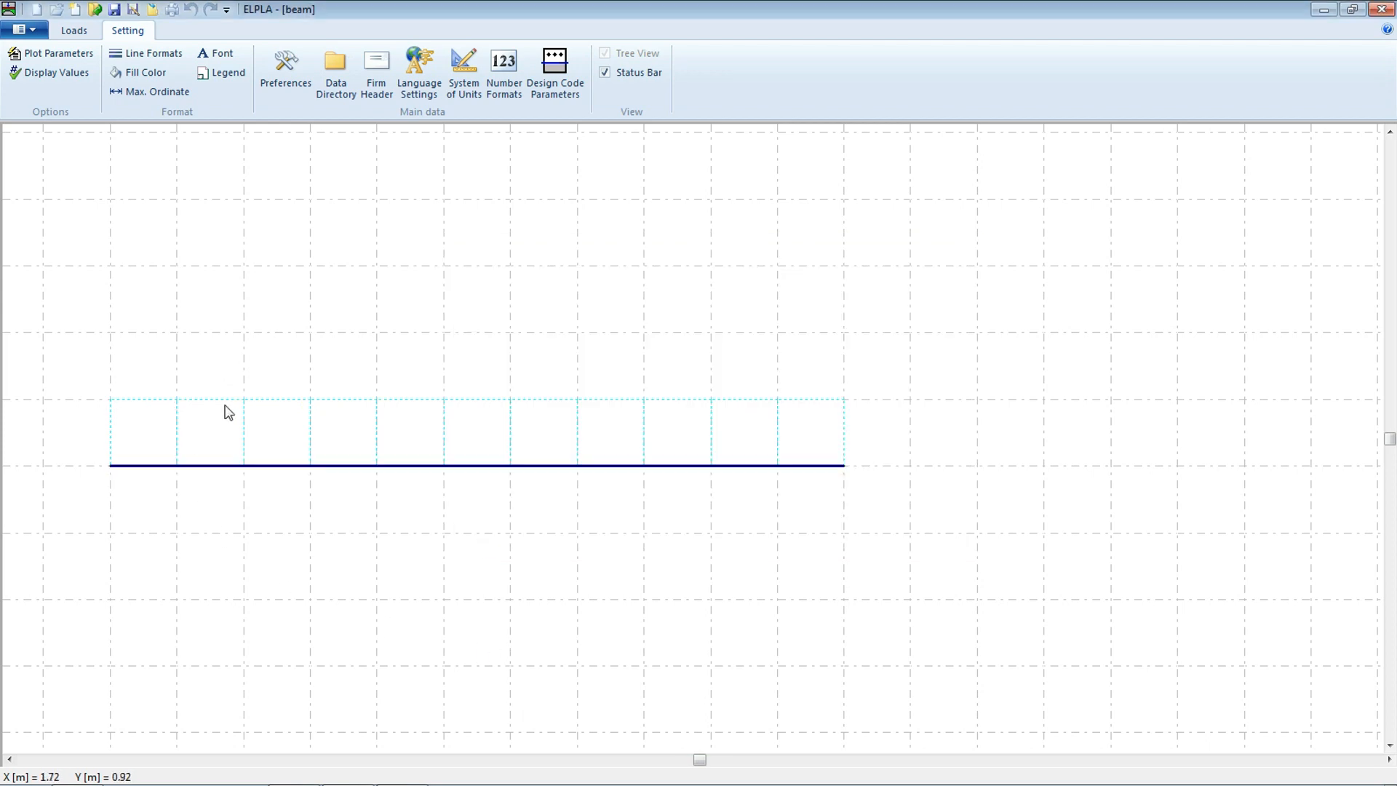
Apply an 80 kN/m self weight member load on the girder between 2 m and 5 m
{"action": "left_click", "coordinate": [76, 32]}
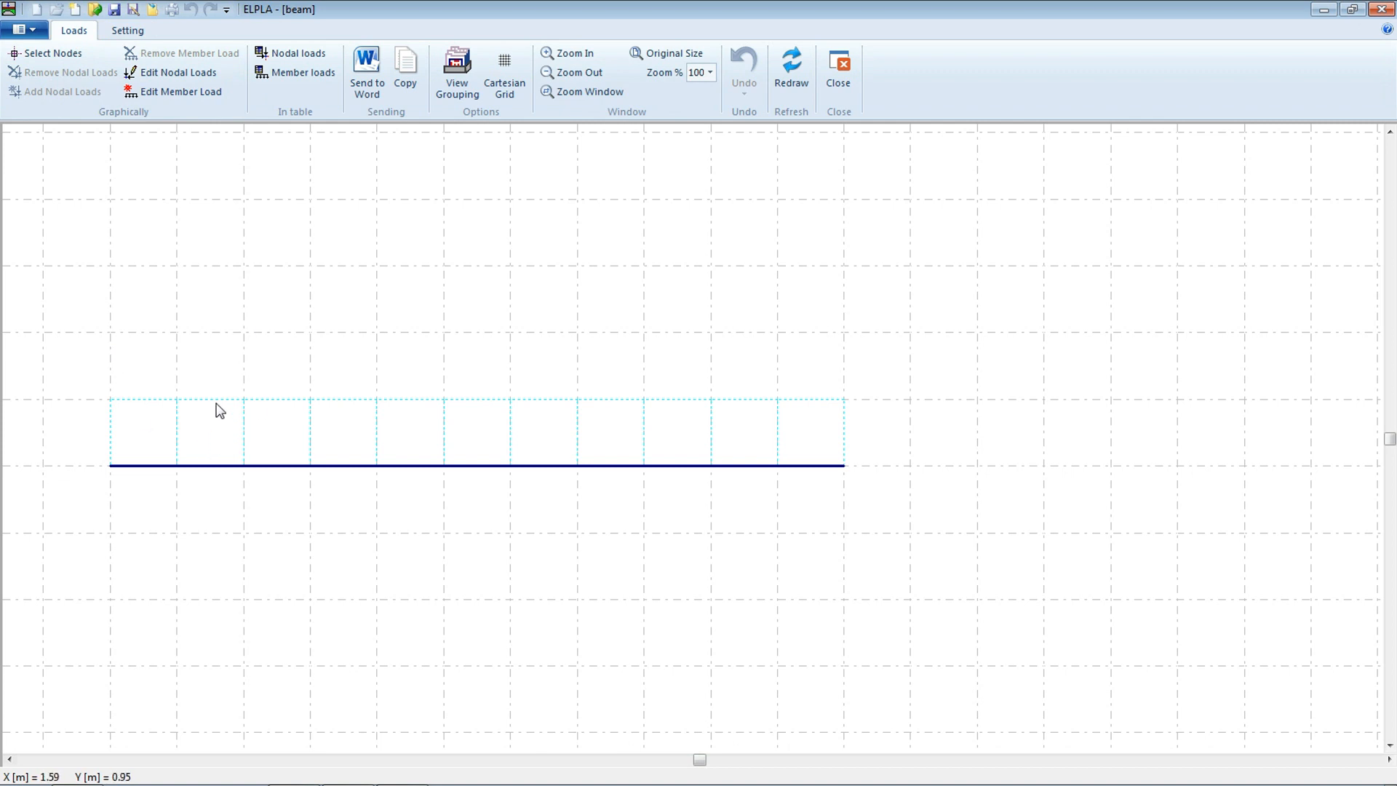
{"action": "left_click", "coordinate": [153, 96]}
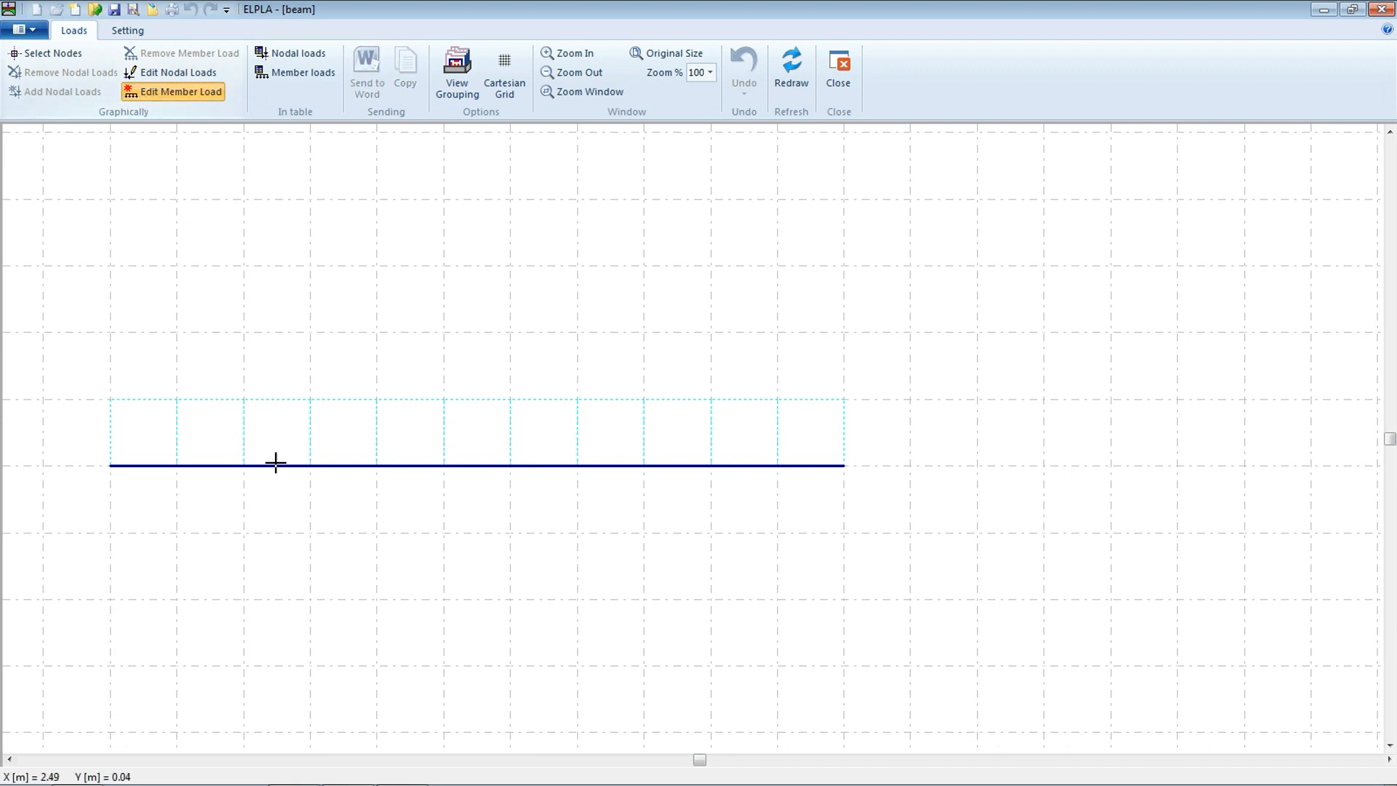
{"action": "left_click", "coordinate": [359, 467]}
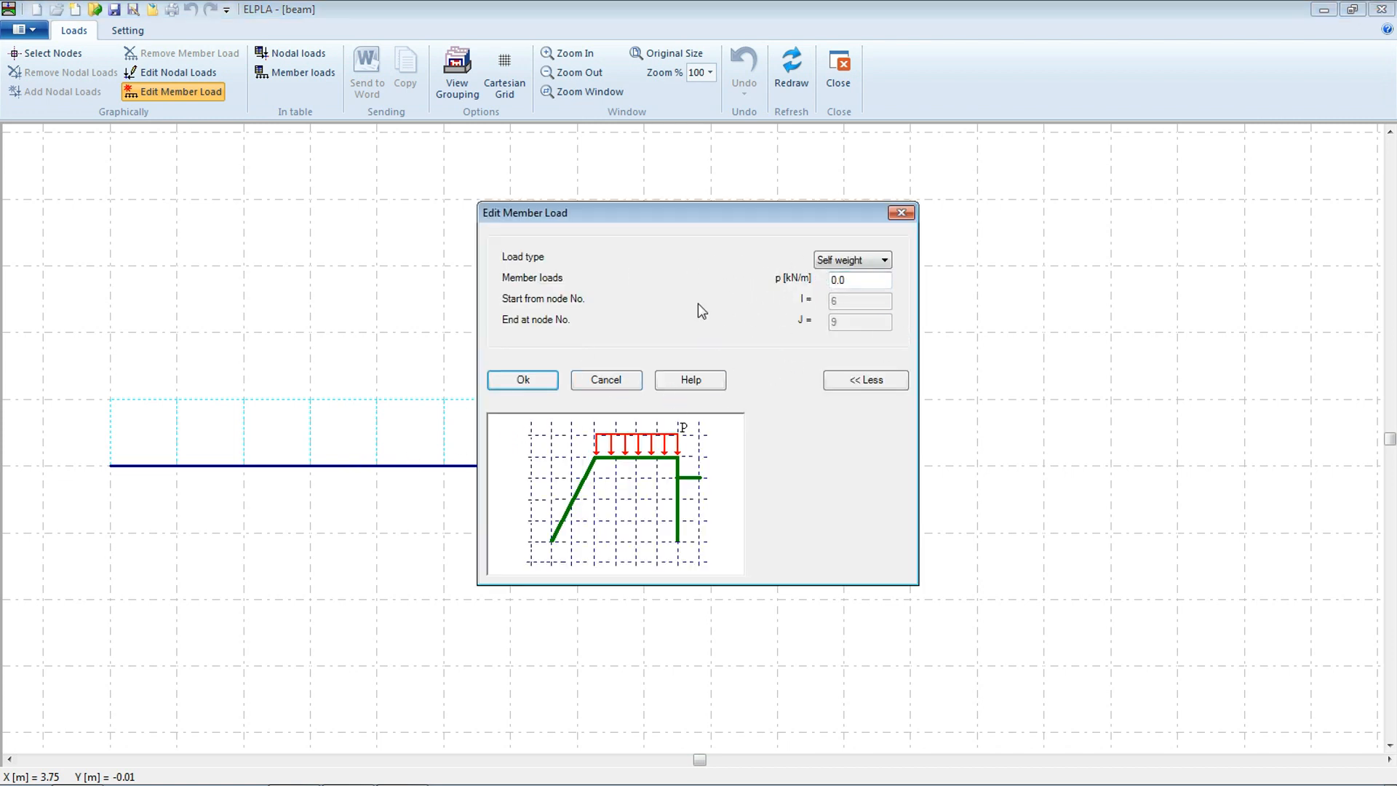
{"action": "left_click", "coordinate": [827, 262]}
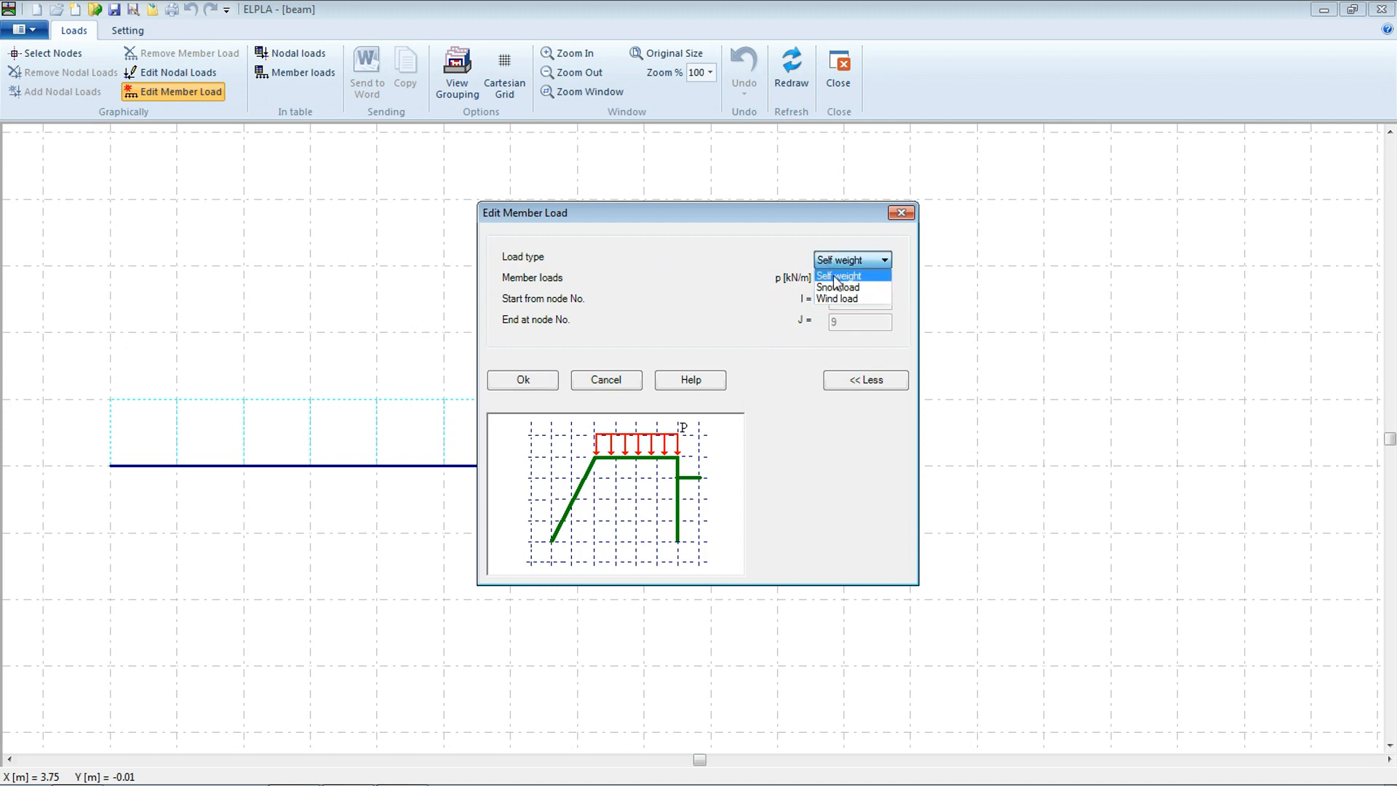
{"action": "left_click", "coordinate": [839, 277]}
{"action": "double_click", "coordinate": [838, 277]}
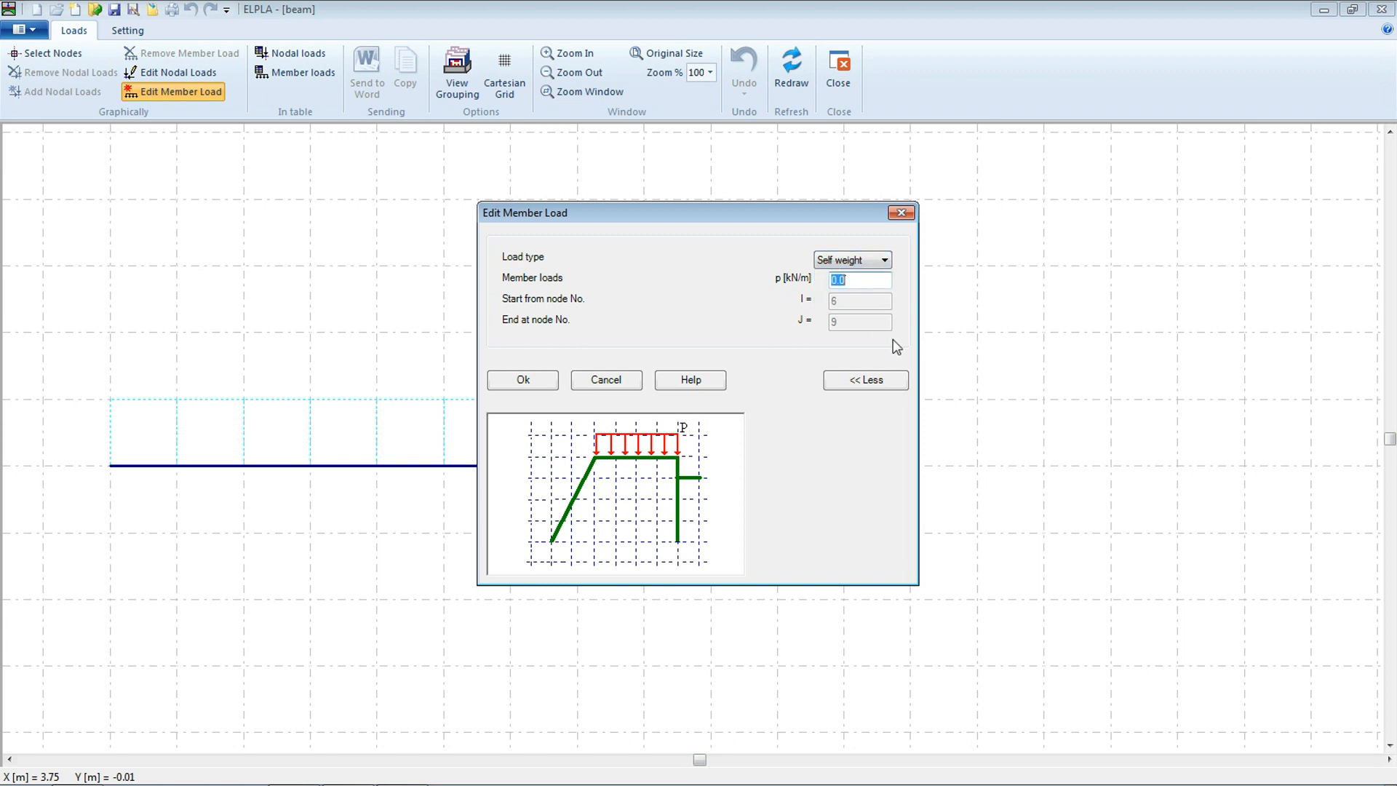
{"action": "type", "text": "80"}
{"action": "left_click", "coordinate": [521, 380]}
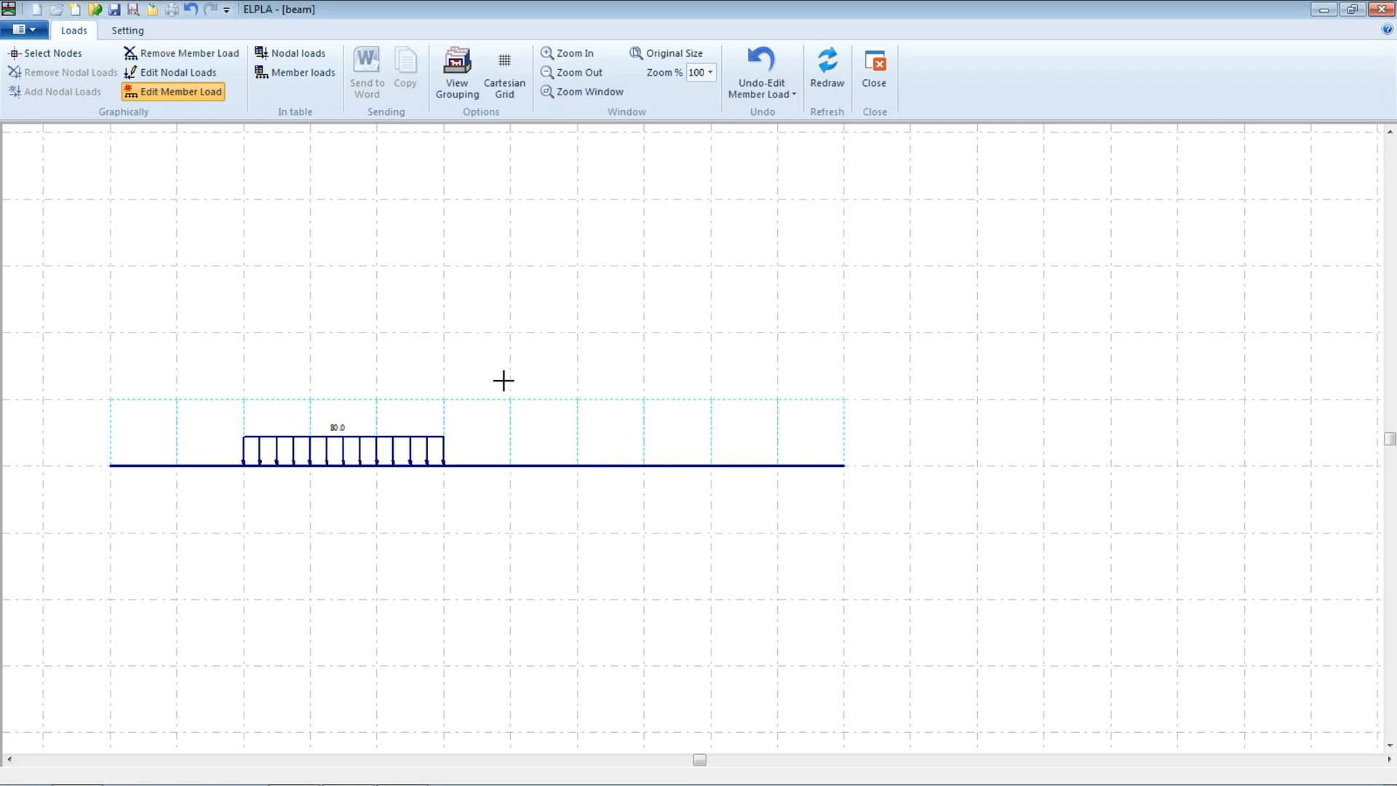
Apply a 40 kN/m self weight member load on the girder between 8 m and 11 m
{"action": "left_click", "coordinate": [726, 464]}
{"action": "double_click", "coordinate": [868, 280]}
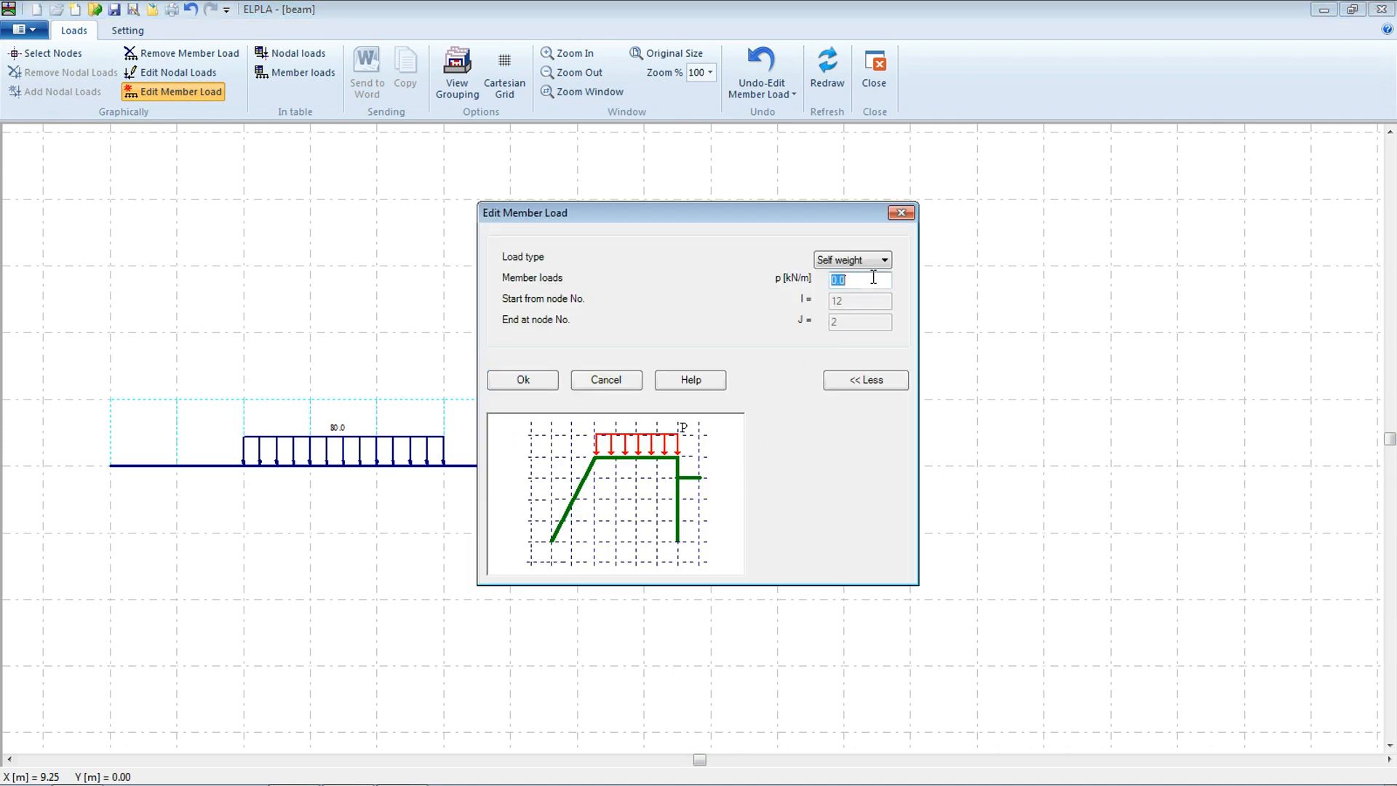
{"action": "type", "text": "40"}
{"action": "left_click", "coordinate": [547, 382]}
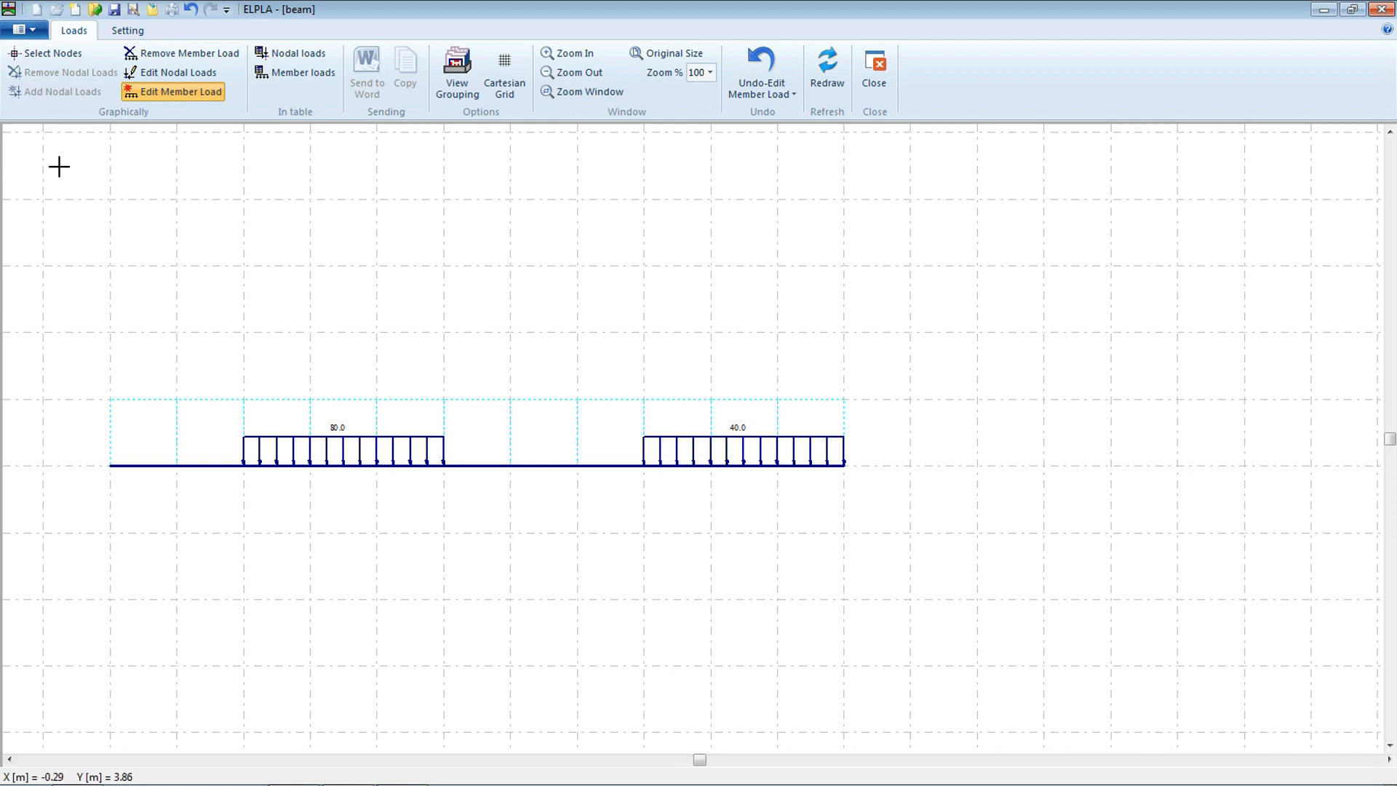
Add a nodal load at the 7 m node with Pv of 100 kN and moment -60 kN.m, then save and close the loads editor
{"action": "left_click", "coordinate": [48, 53]}
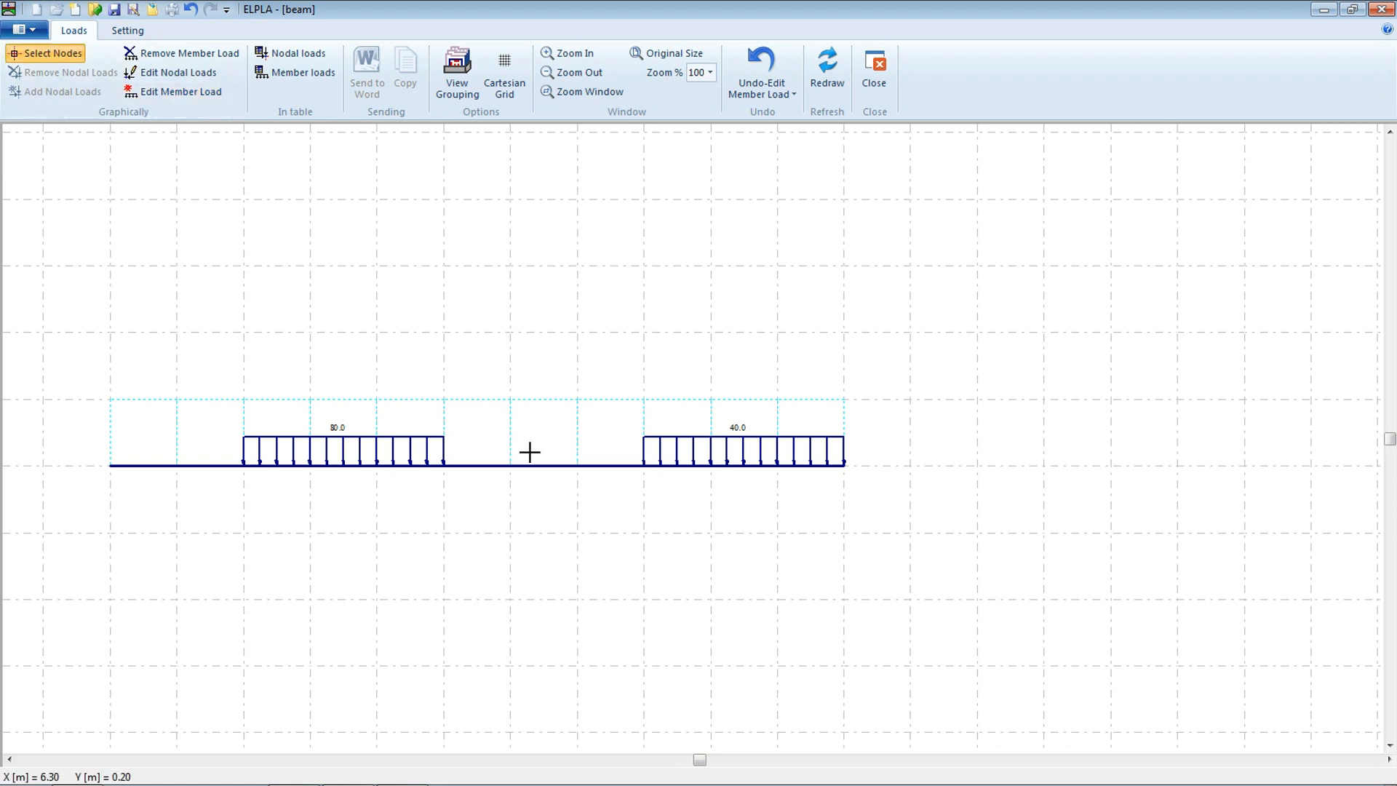
{"action": "left_click", "coordinate": [578, 465]}
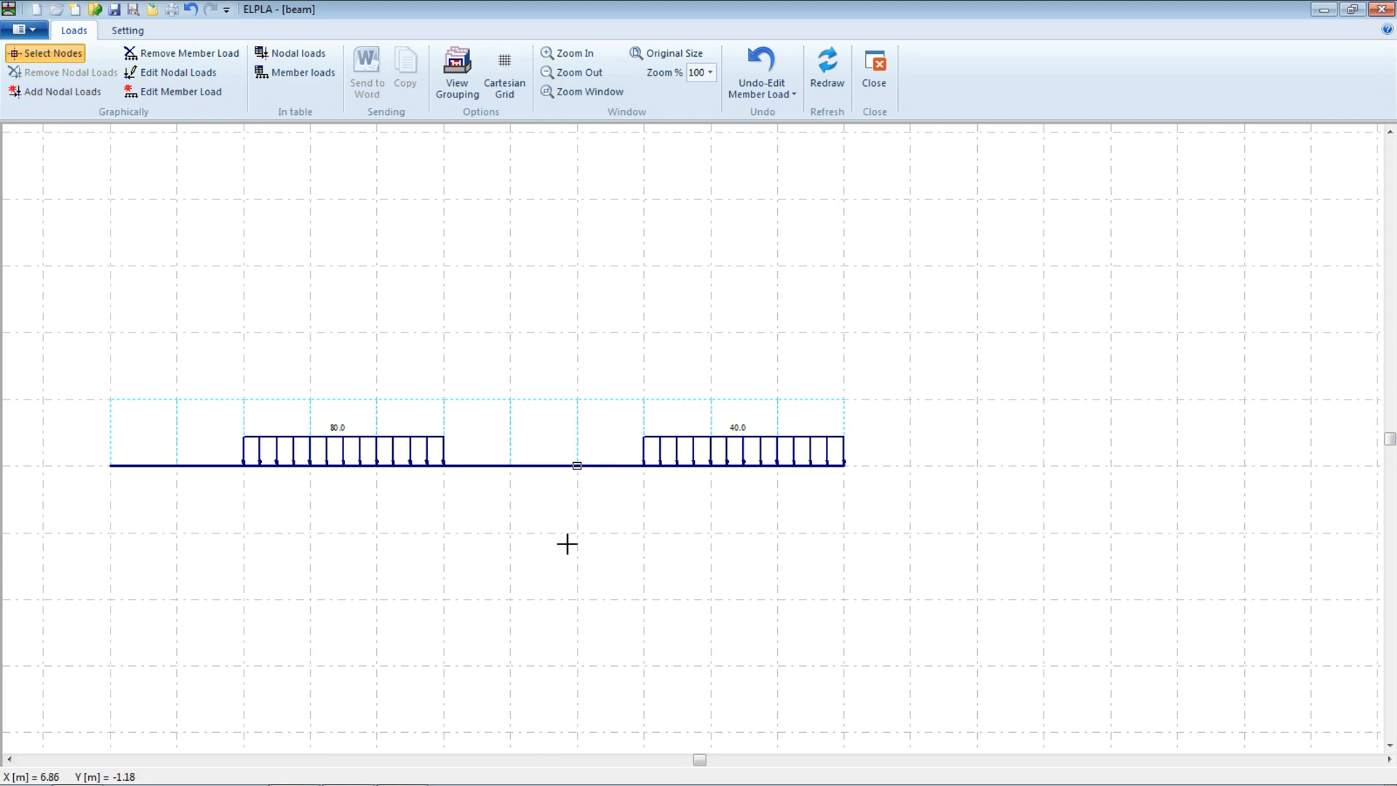
{"action": "left_click", "coordinate": [41, 94]}
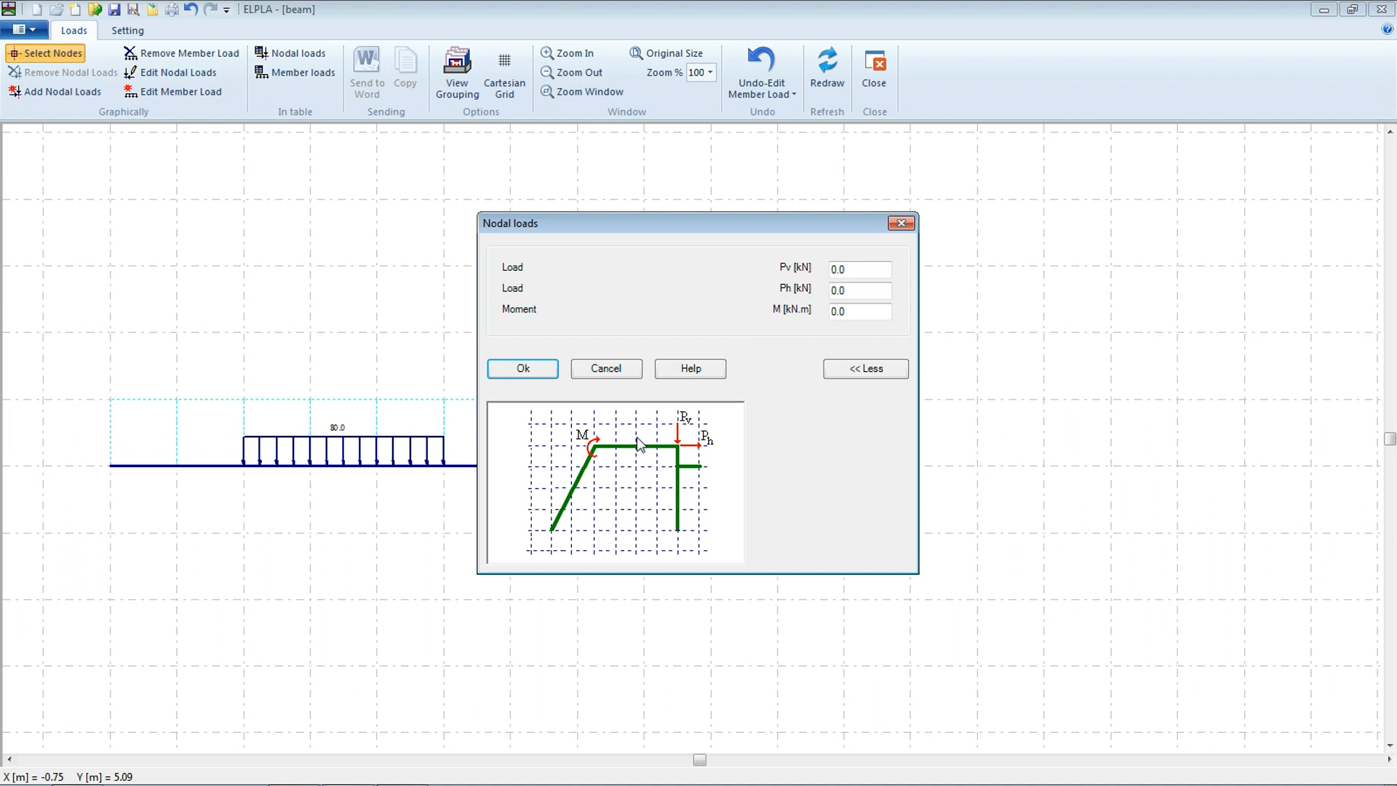
{"action": "double_click", "coordinate": [859, 264]}
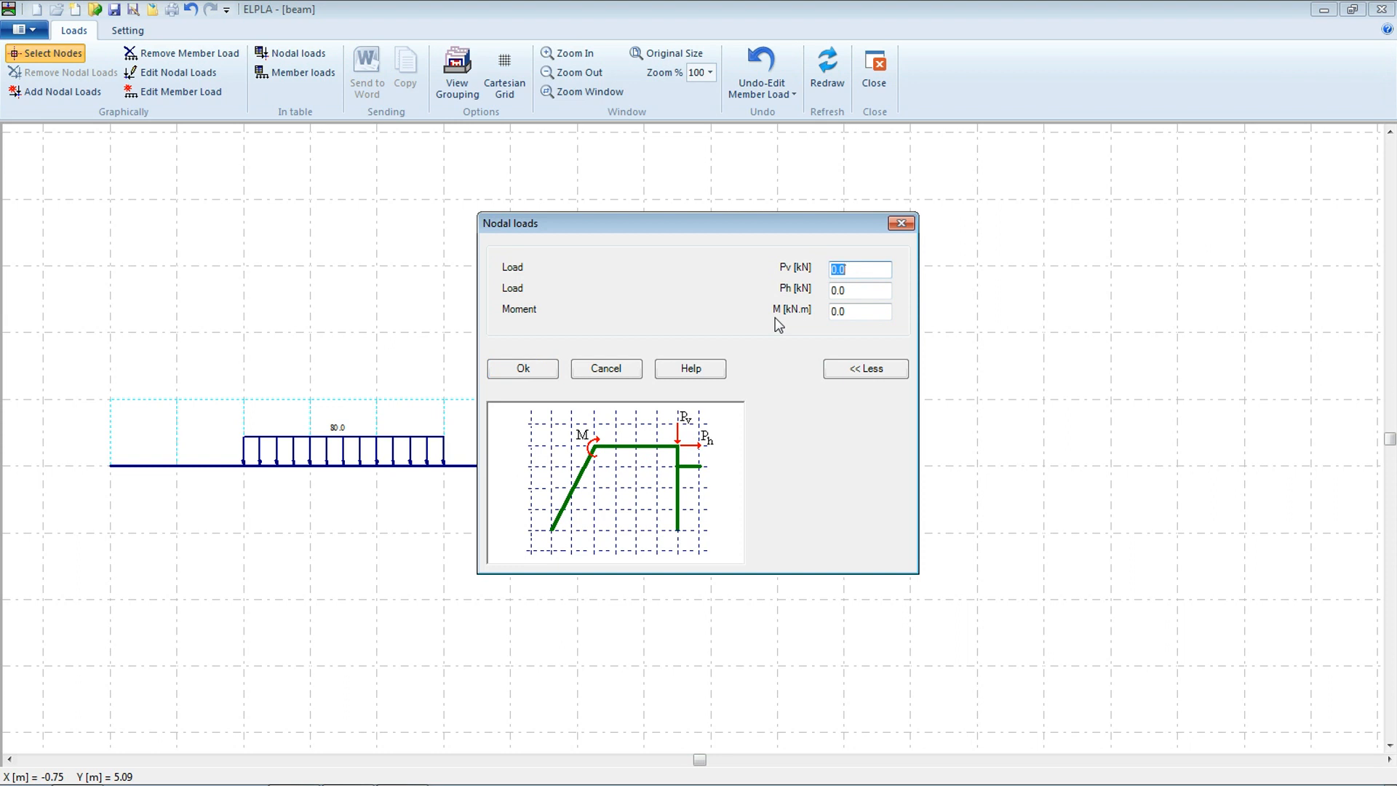
{"action": "type", "text": "1"}
{"action": "double_click", "coordinate": [861, 313]}
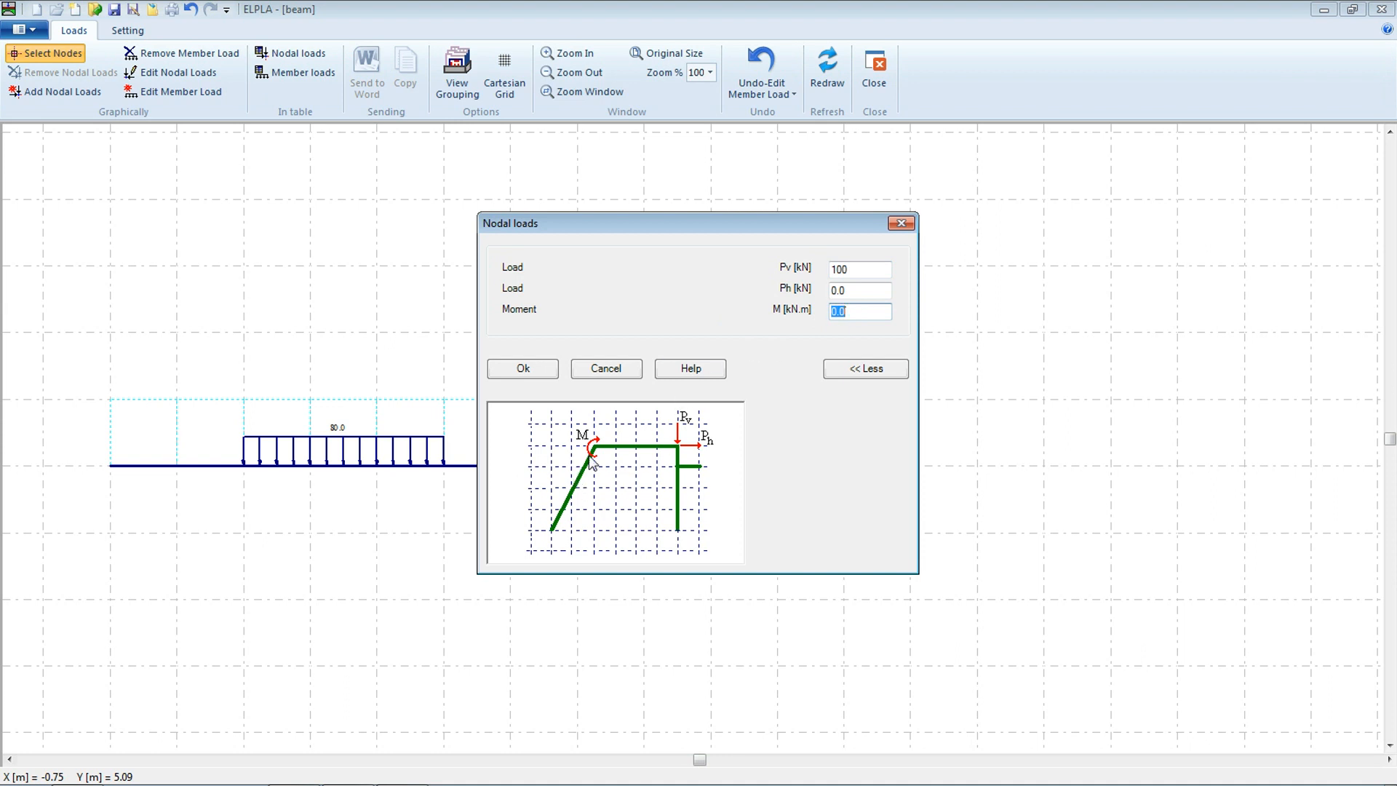
{"action": "type", "text": "-60"}
{"action": "left_click", "coordinate": [517, 368]}
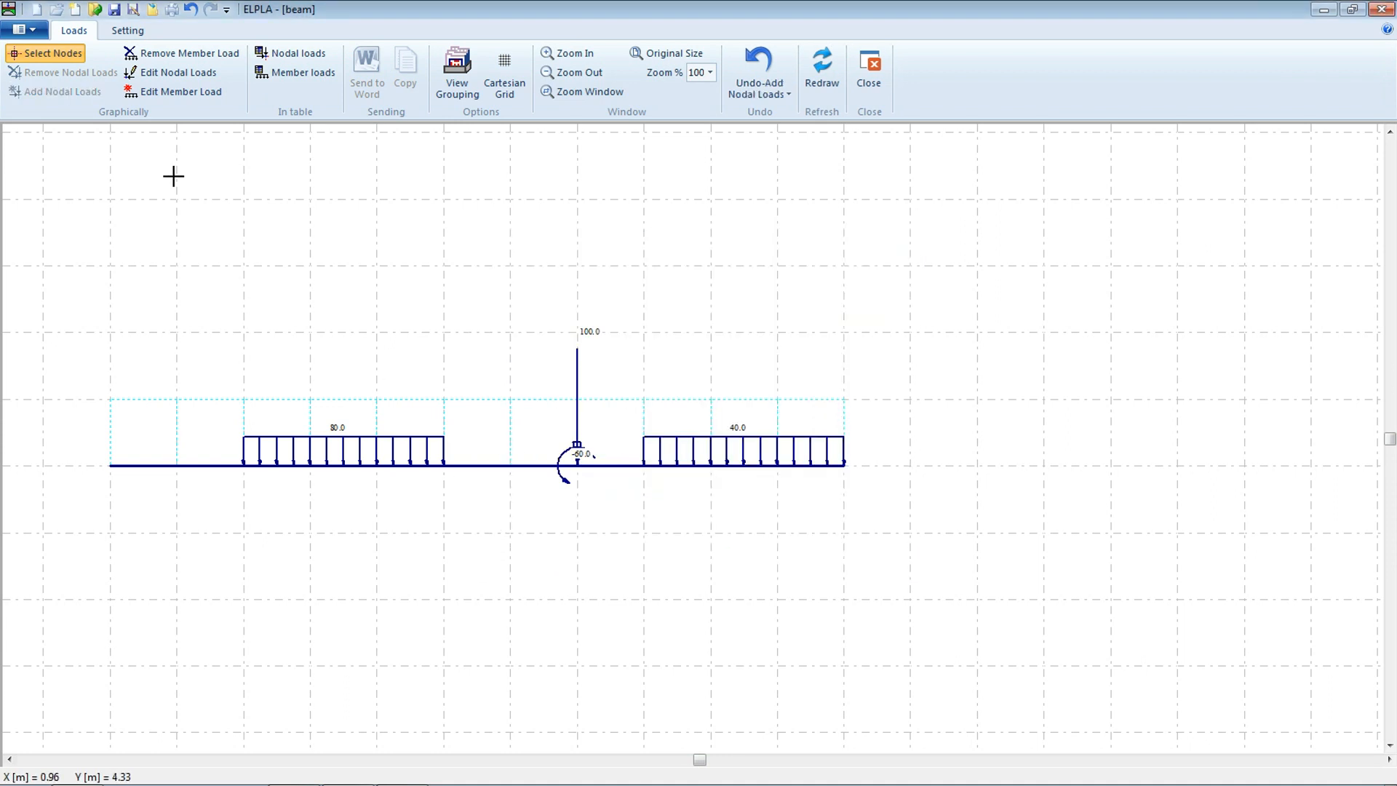
{"action": "left_click", "coordinate": [116, 12]}
{"action": "left_click", "coordinate": [868, 76]}
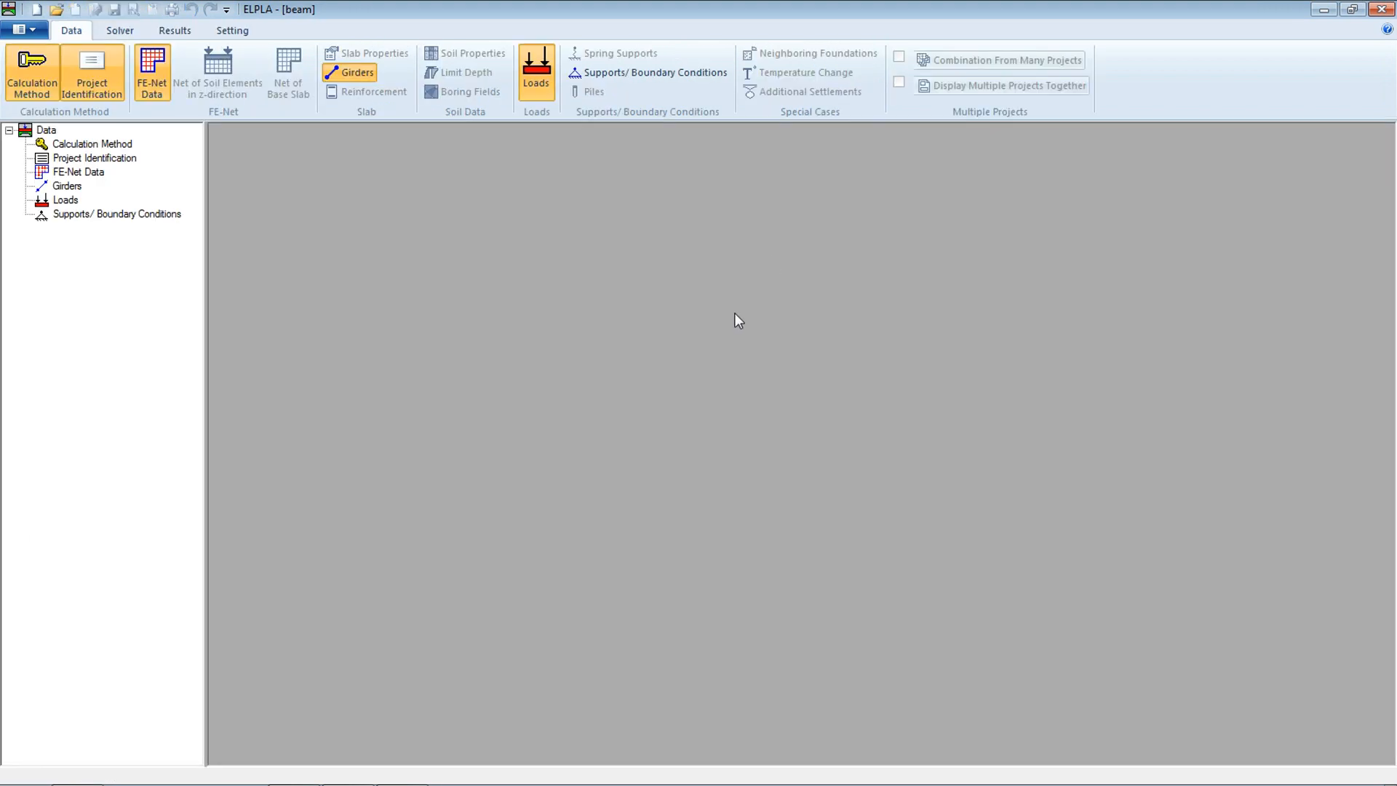
Create a hinged joint at the 2 m node by adding a J hinge to the element ending there and an I hinge to the next element
{"action": "left_click", "coordinate": [596, 76]}
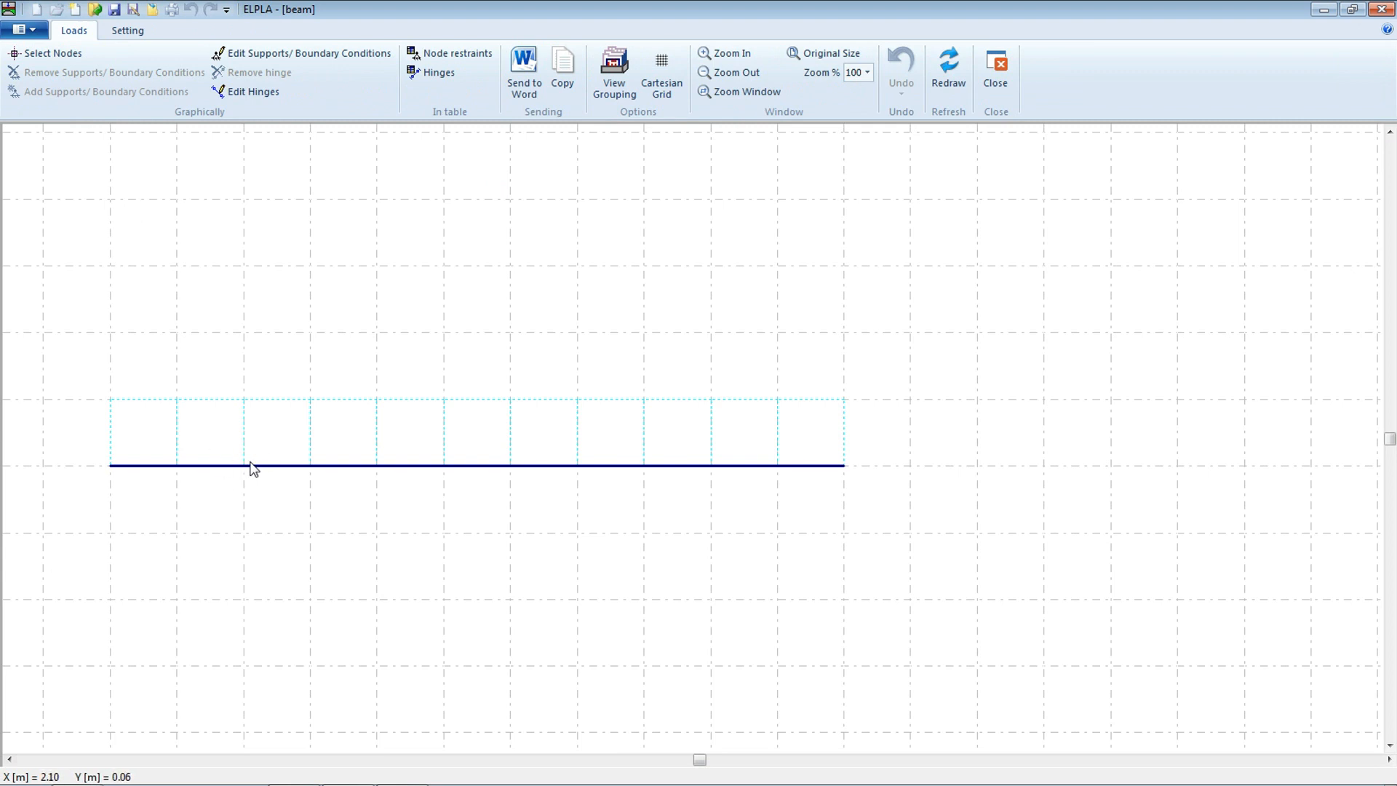
{"action": "left_click", "coordinate": [243, 98]}
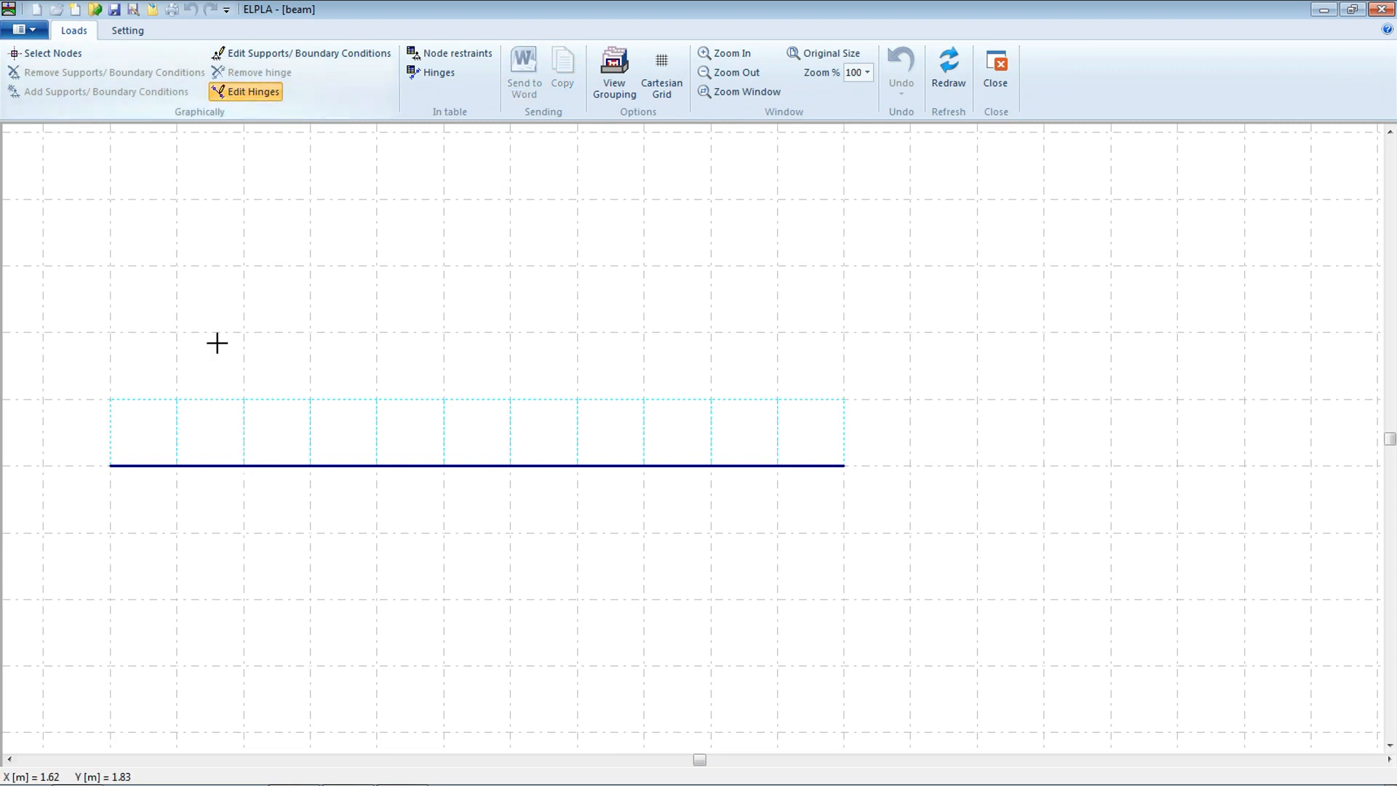
{"action": "left_click", "coordinate": [196, 466]}
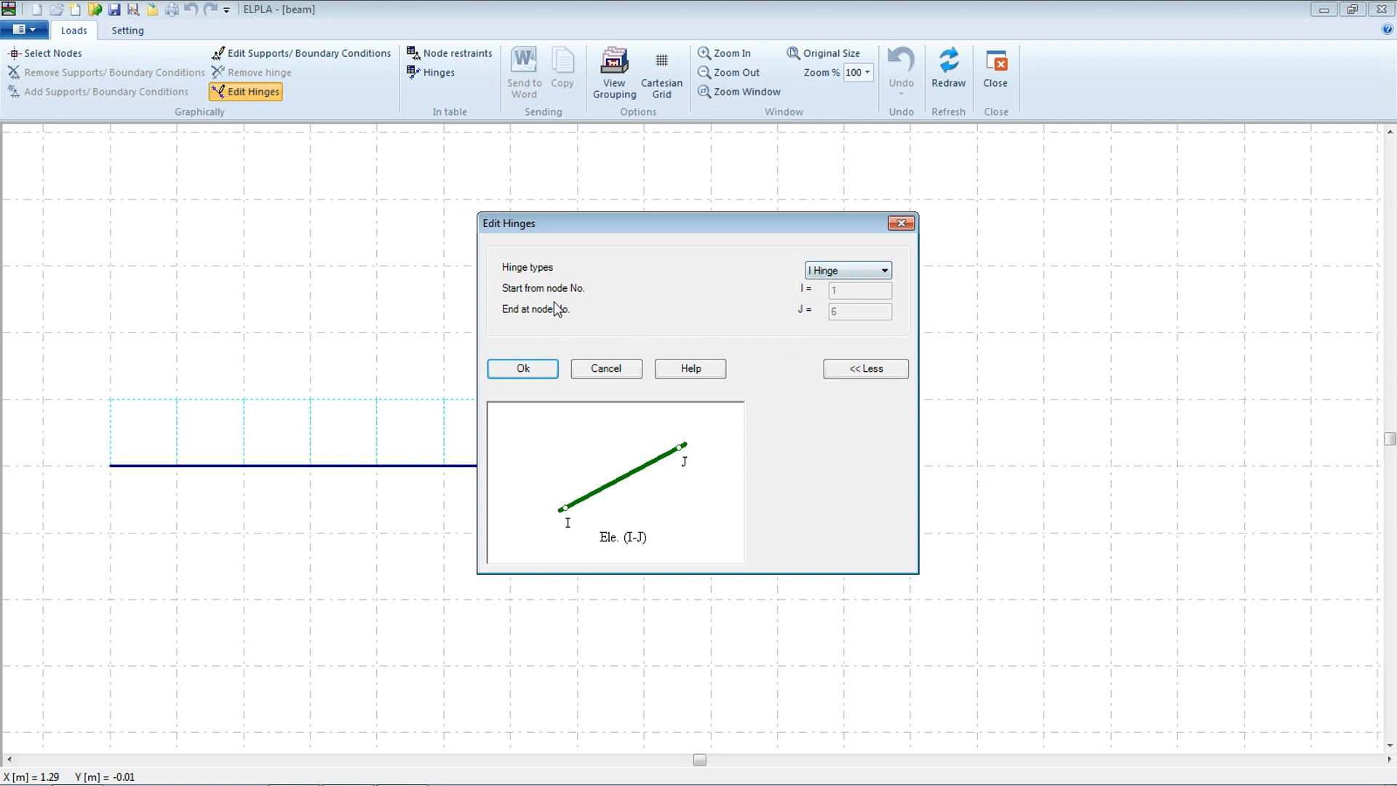
{"action": "left_click", "coordinate": [836, 272]}
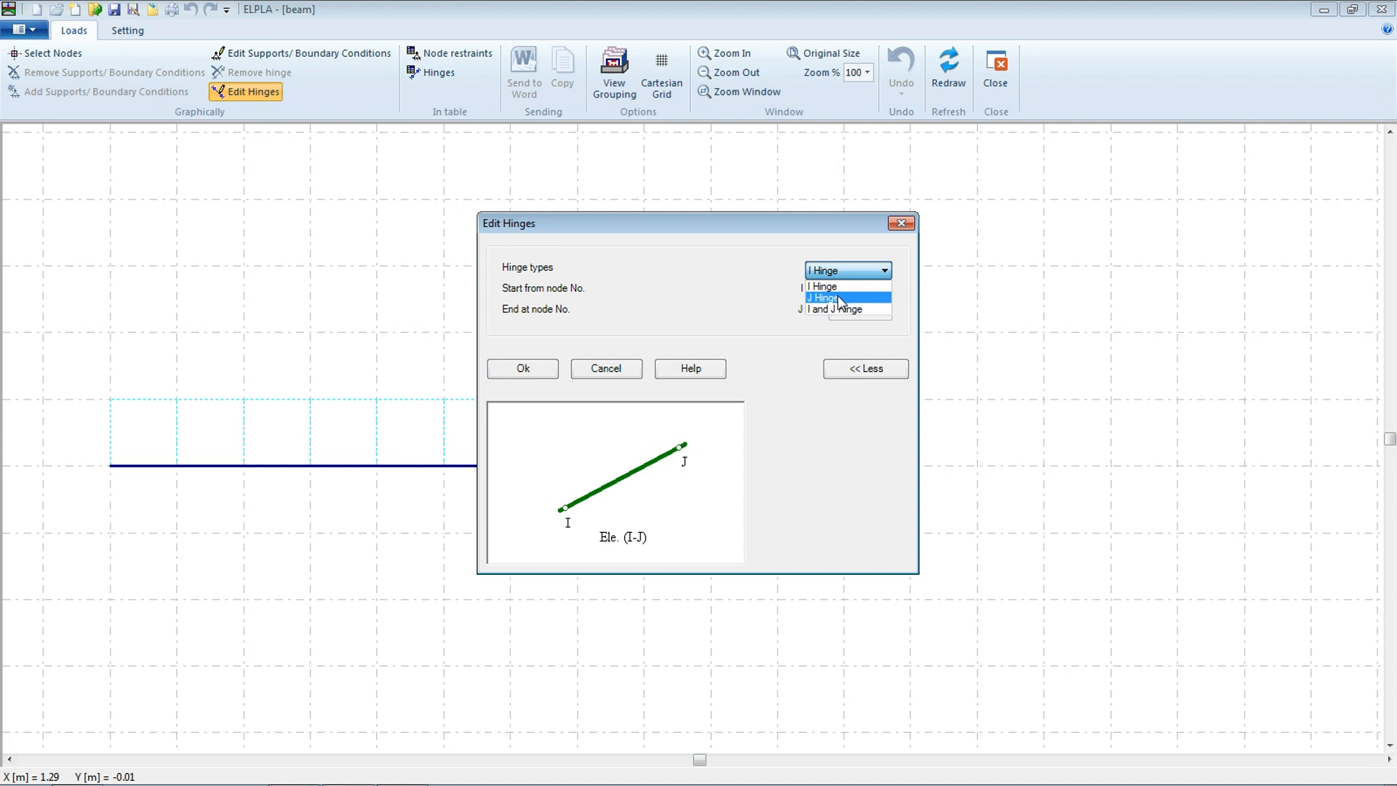
{"action": "left_click", "coordinate": [841, 301]}
{"action": "left_click", "coordinate": [553, 367]}
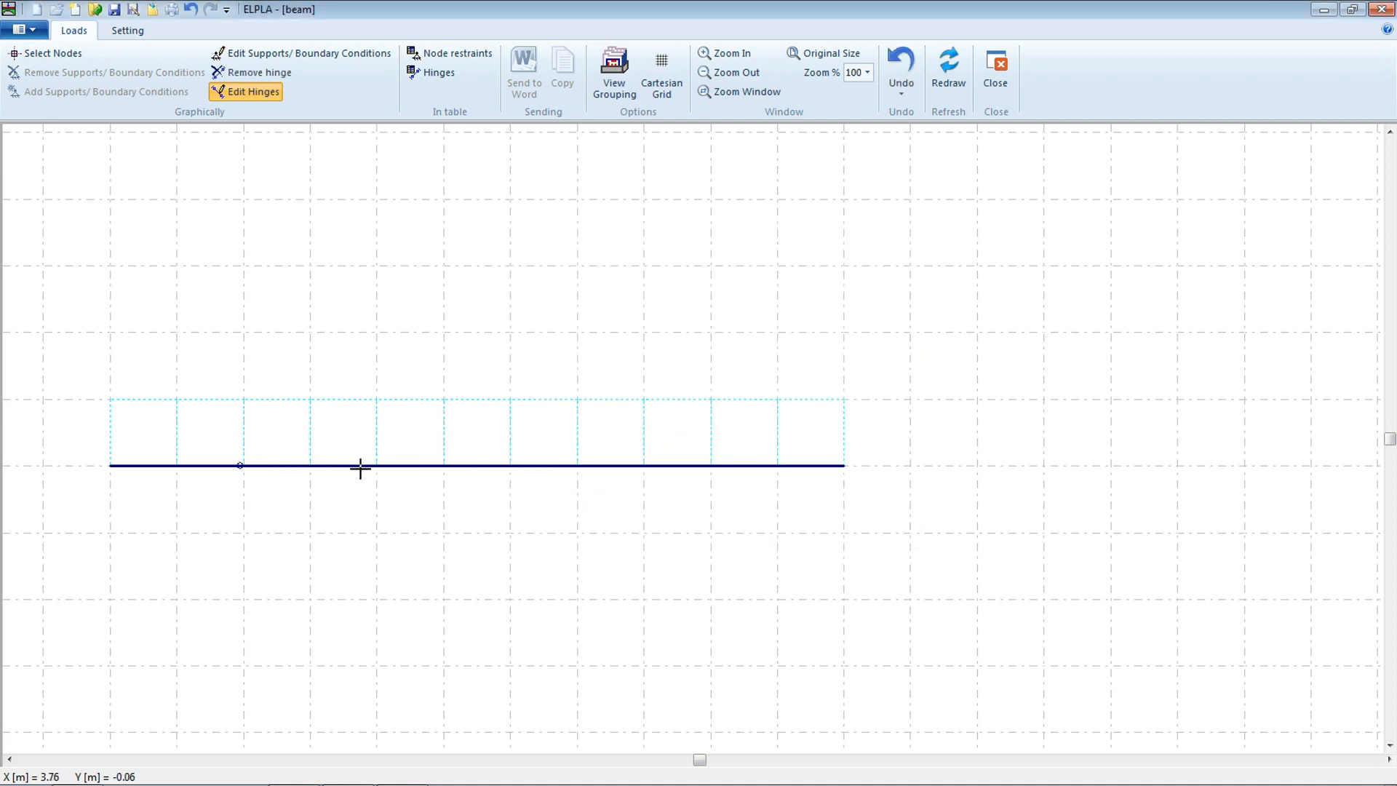
{"action": "left_click", "coordinate": [359, 466]}
{"action": "left_click", "coordinate": [870, 274]}
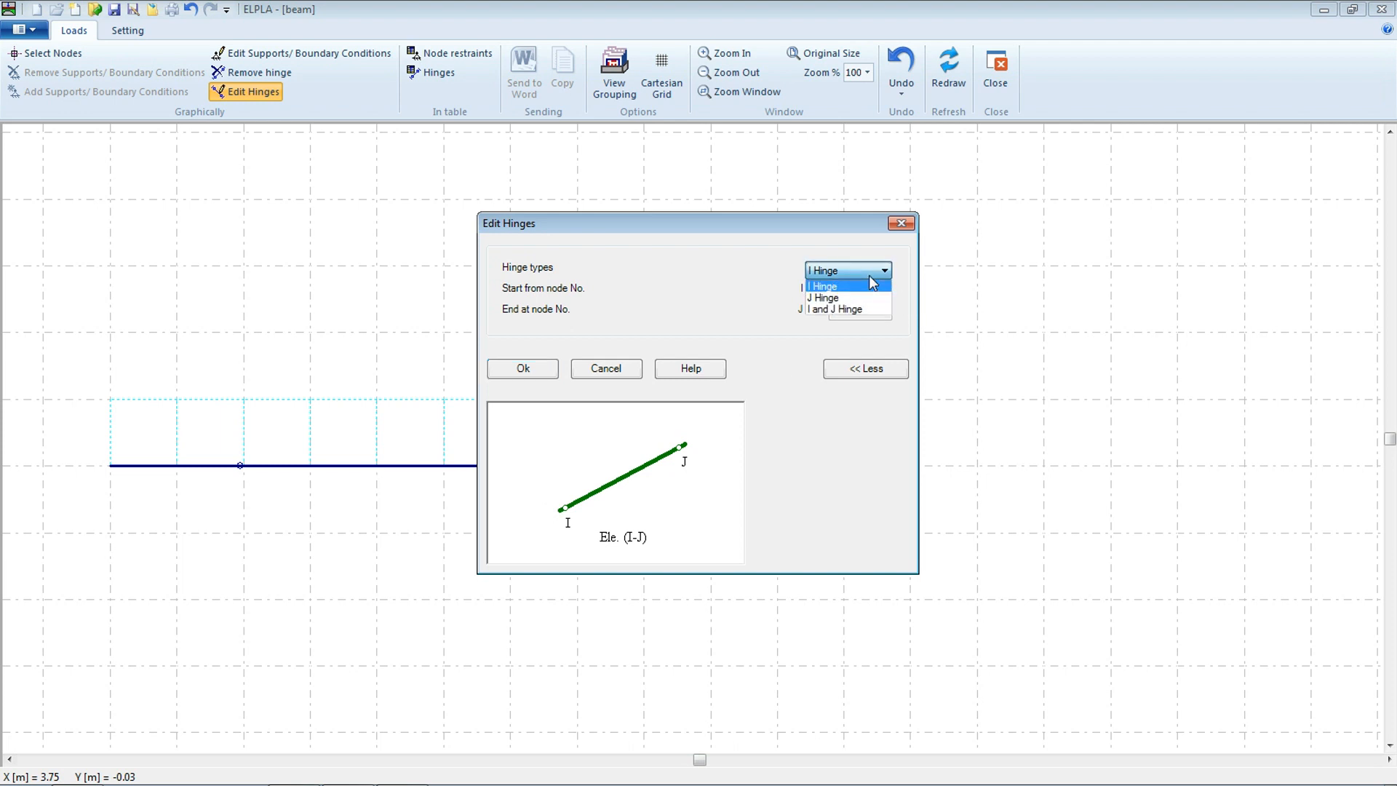
{"action": "left_click", "coordinate": [854, 288]}
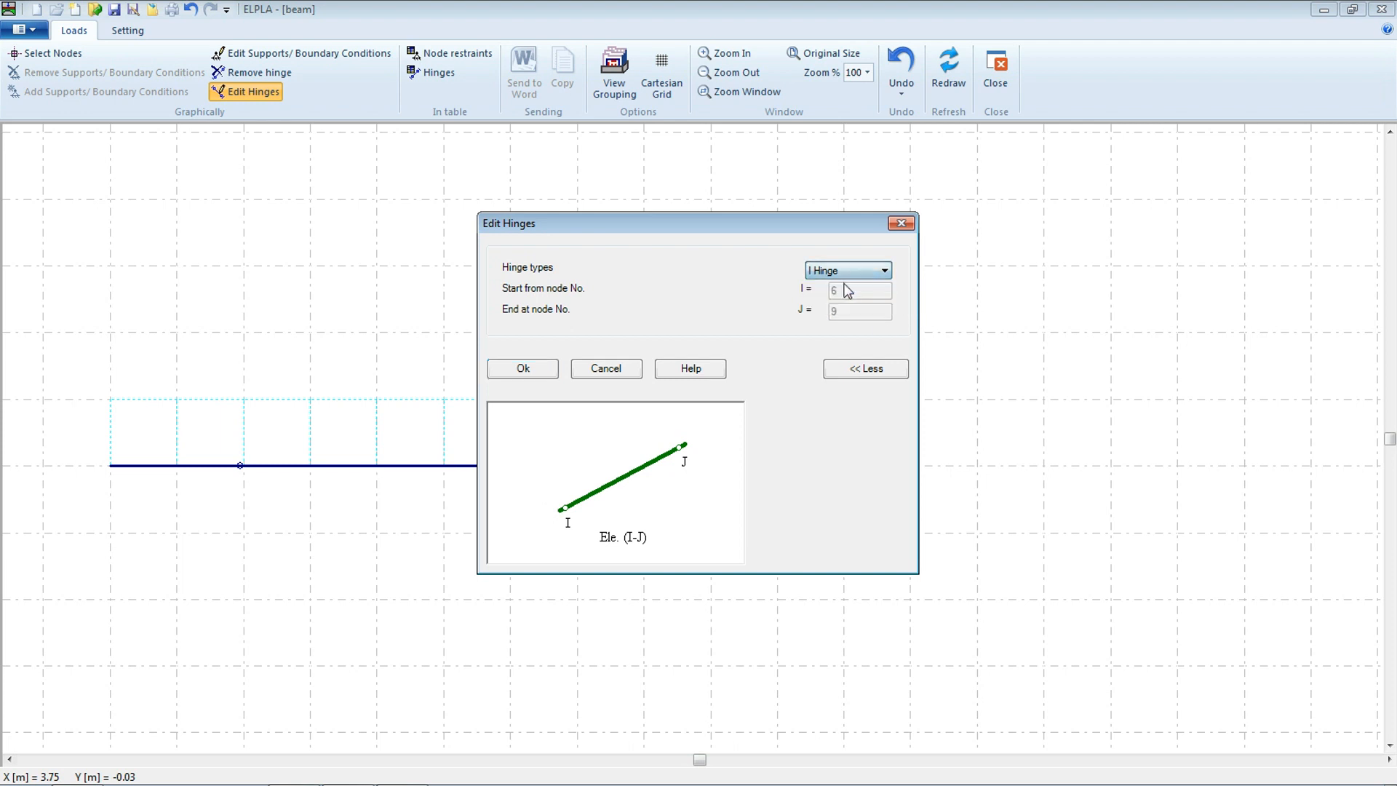
{"action": "left_click", "coordinate": [539, 366]}
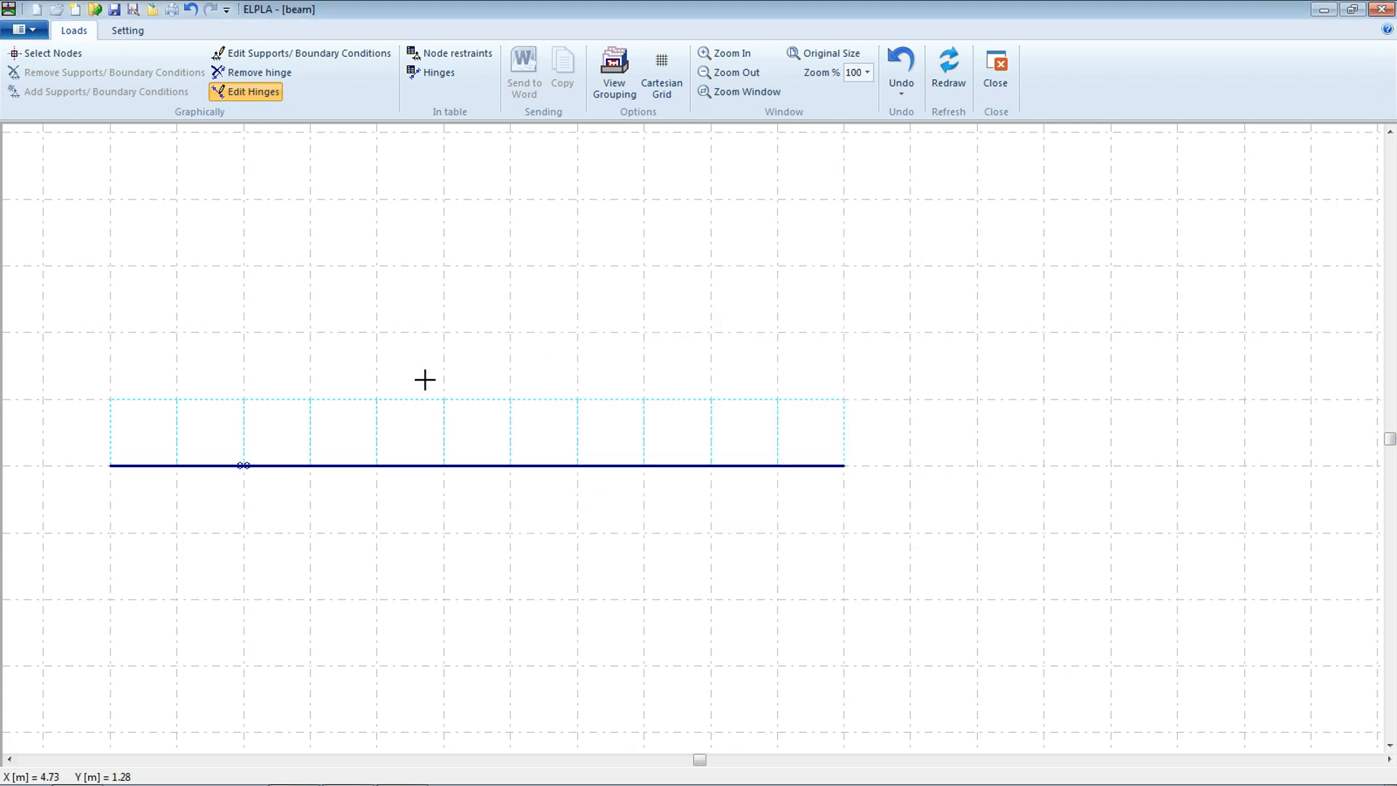
Add a support at the left-end node, setting its displacement restraint u to 0
{"action": "left_click", "coordinate": [45, 55]}
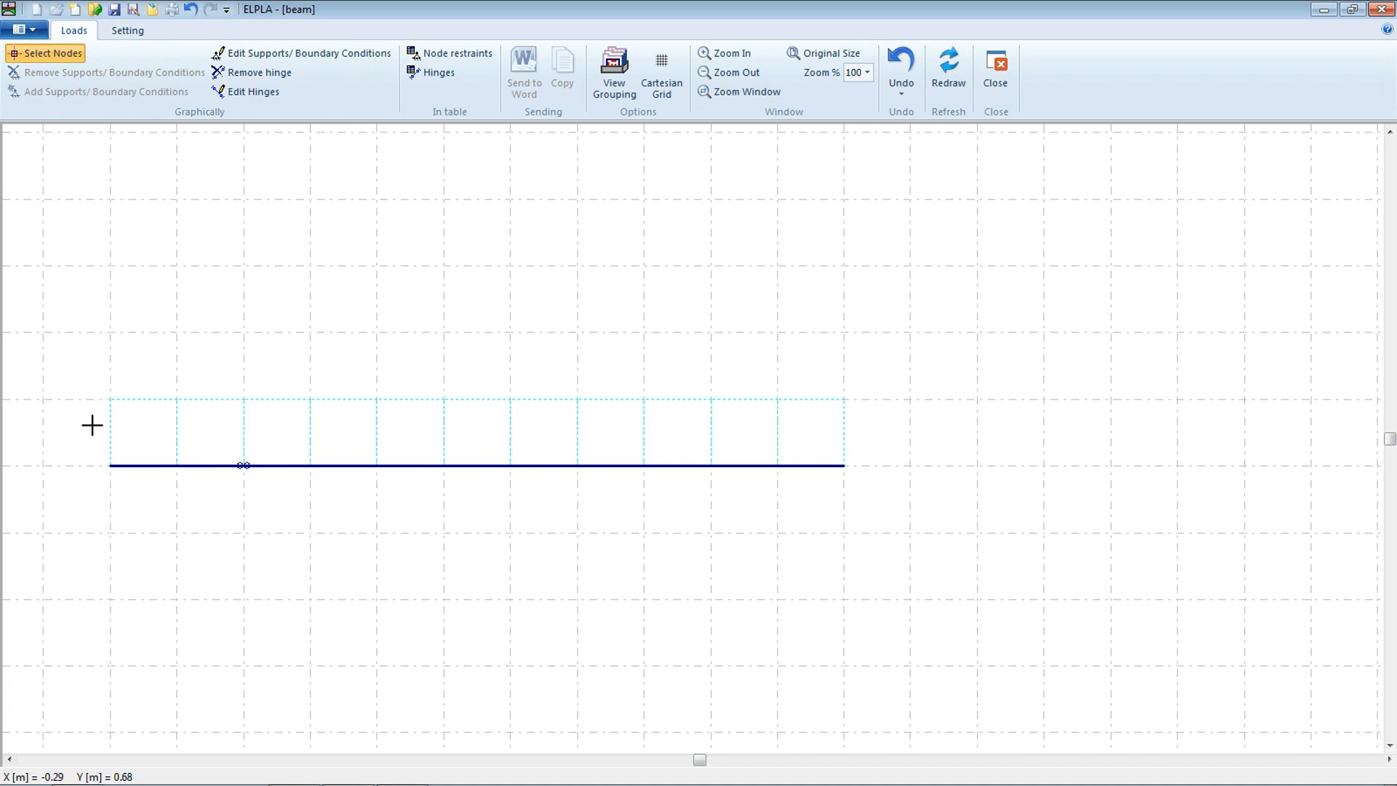
{"action": "left_click", "coordinate": [110, 467]}
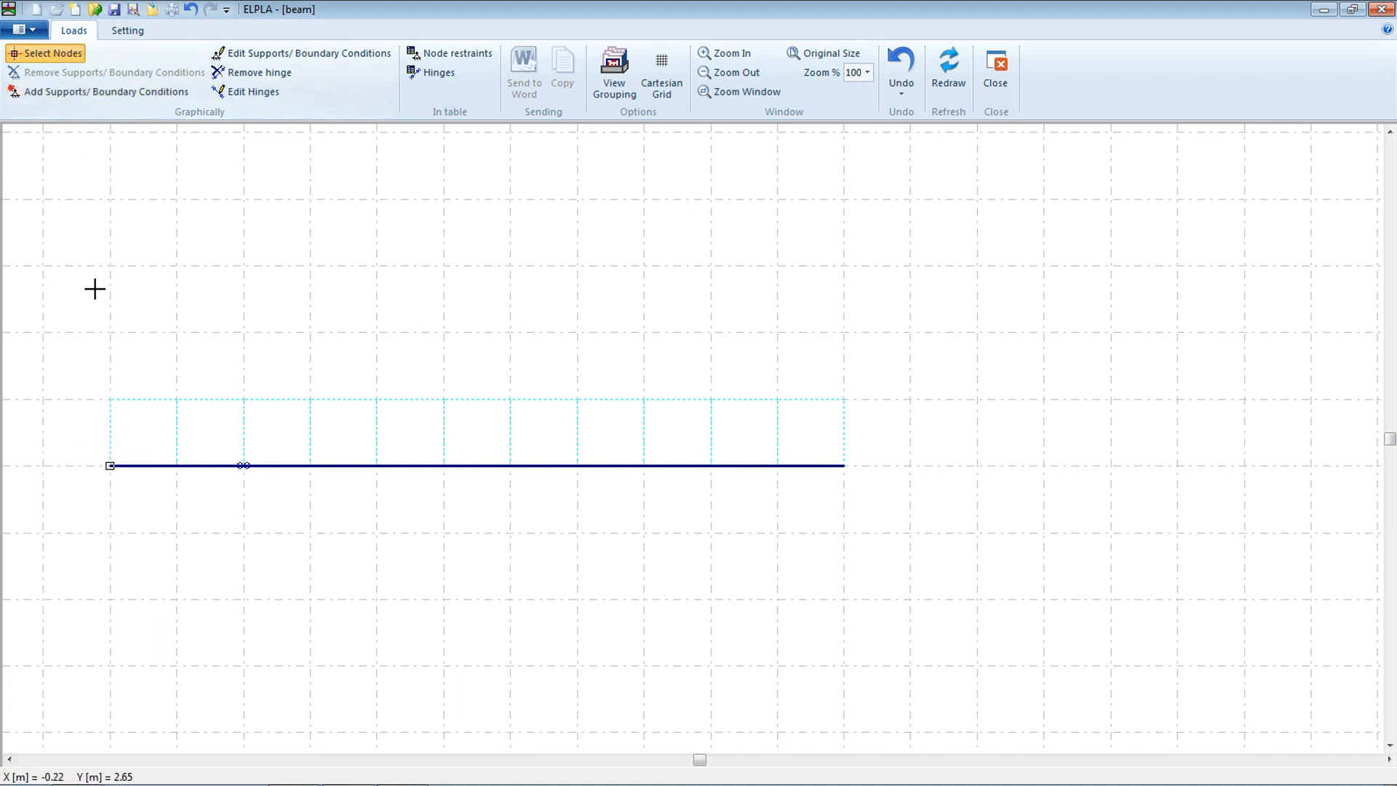
{"action": "left_click", "coordinate": [62, 92]}
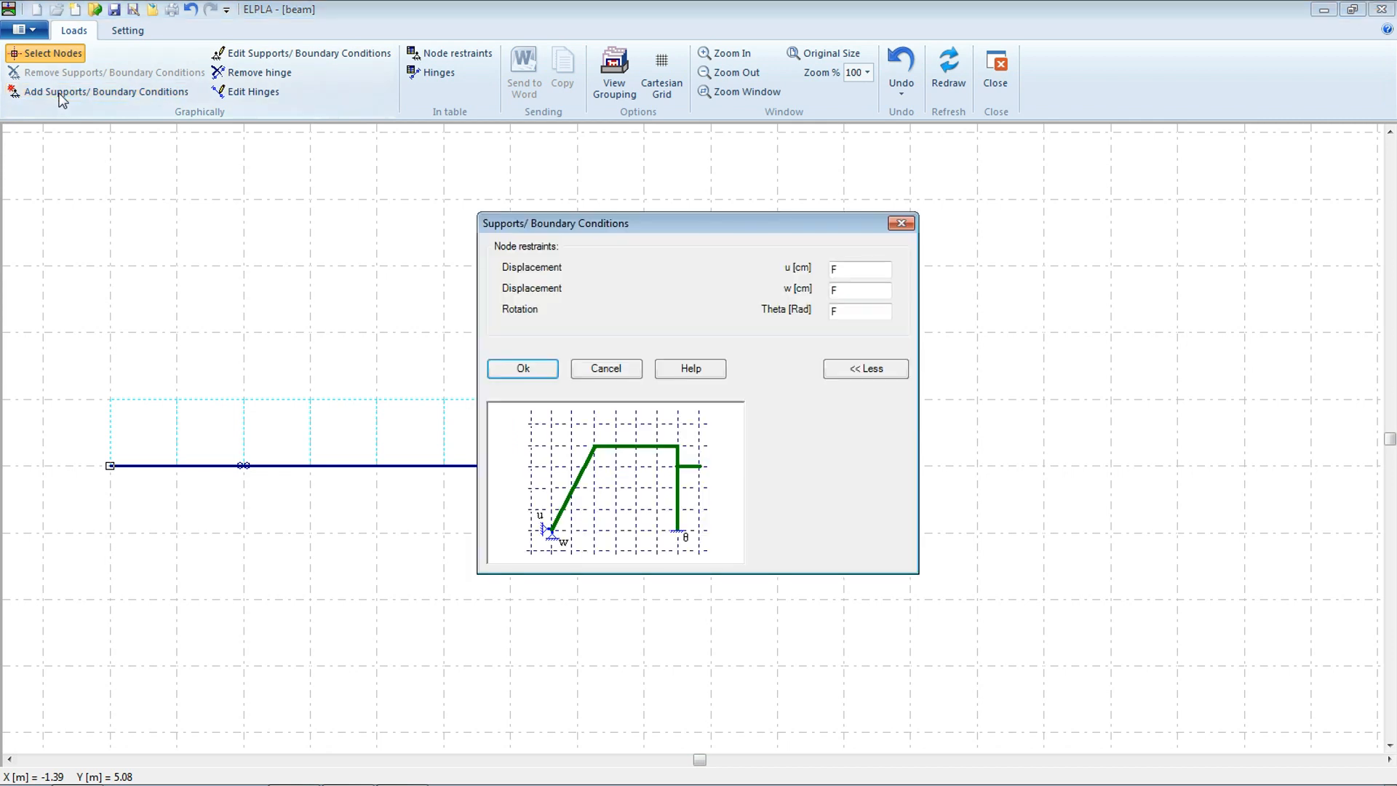
{"action": "double_click", "coordinate": [862, 267]}
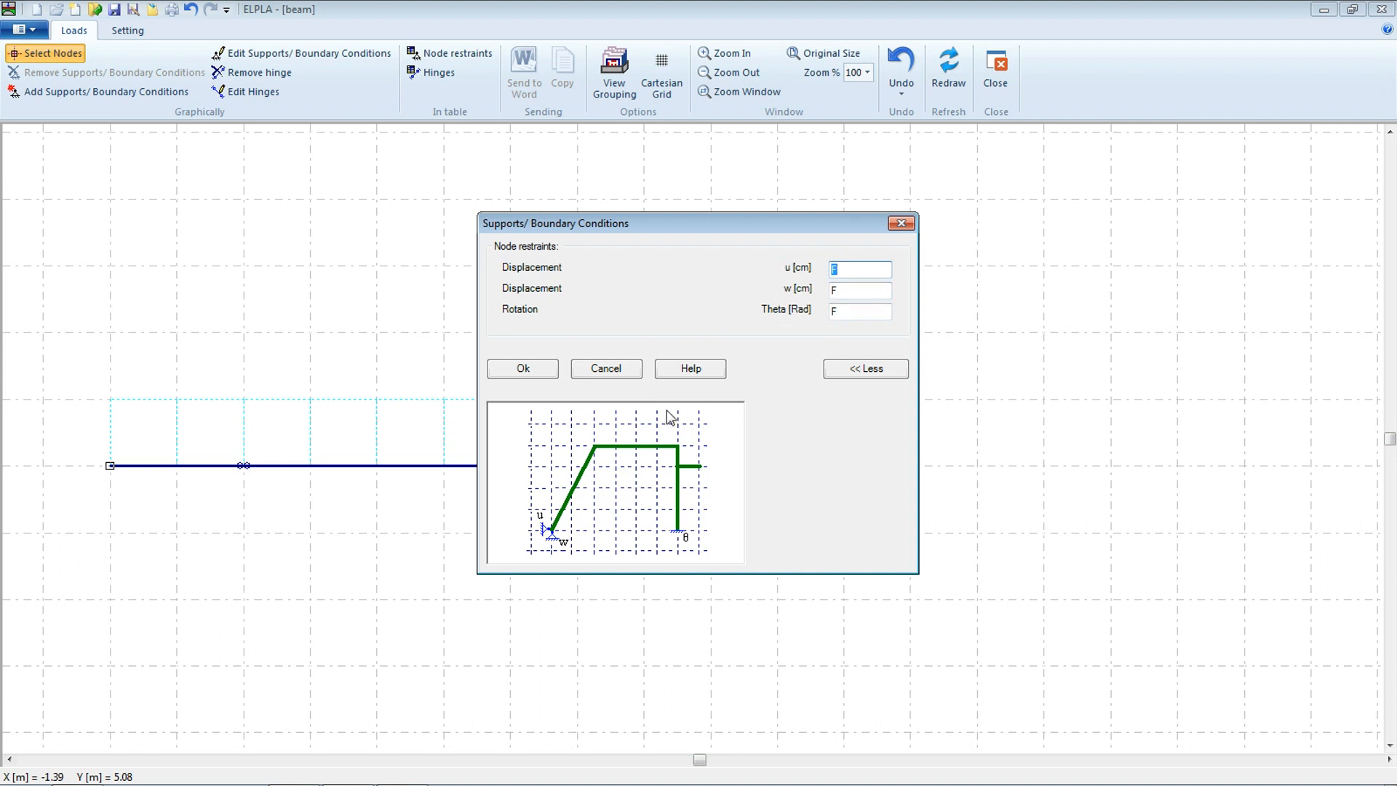
{"action": "left_click", "coordinate": [870, 297]}
{"action": "left_click", "coordinate": [531, 371]}
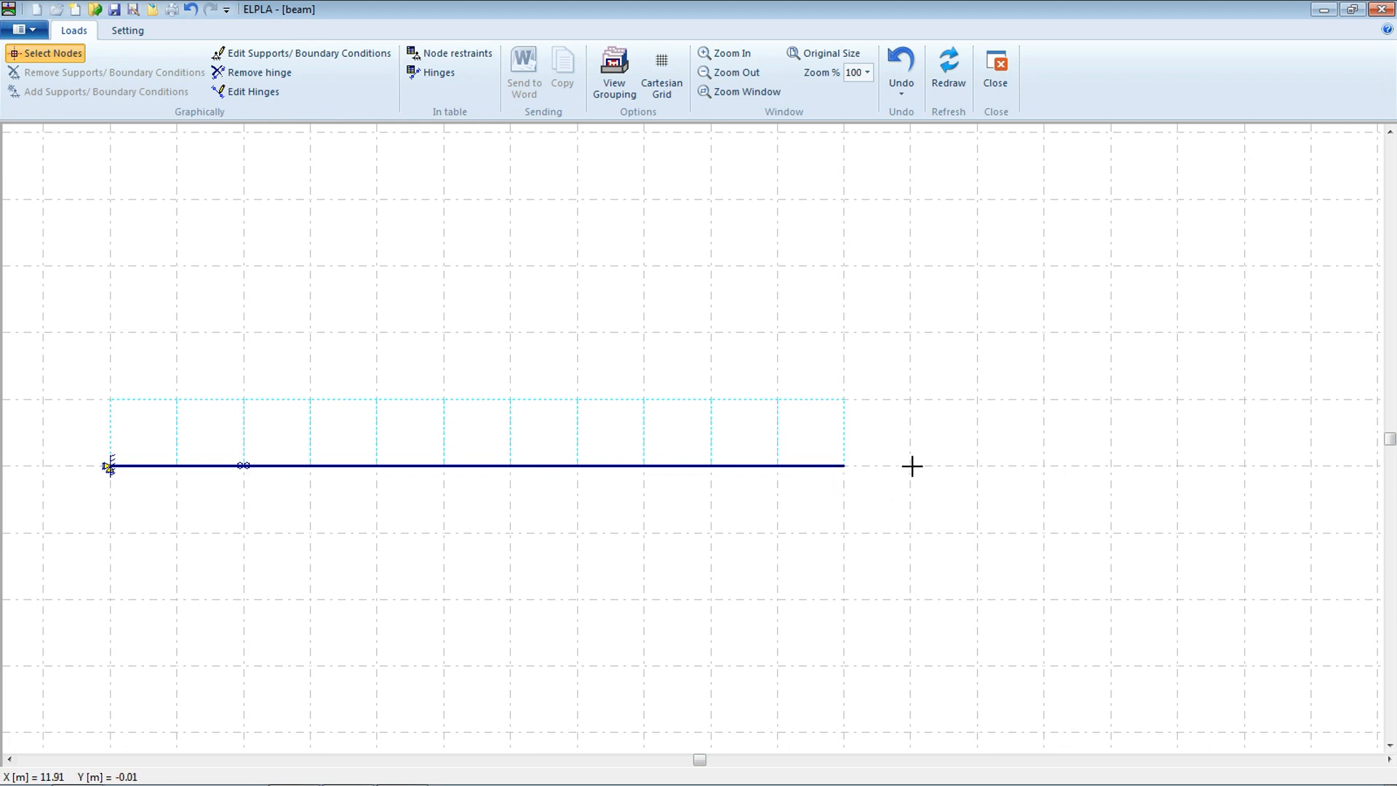
Add a support at the right-end node with vertical displacement w set to 0, then save and close the supports editor
{"action": "left_click", "coordinate": [843, 469]}
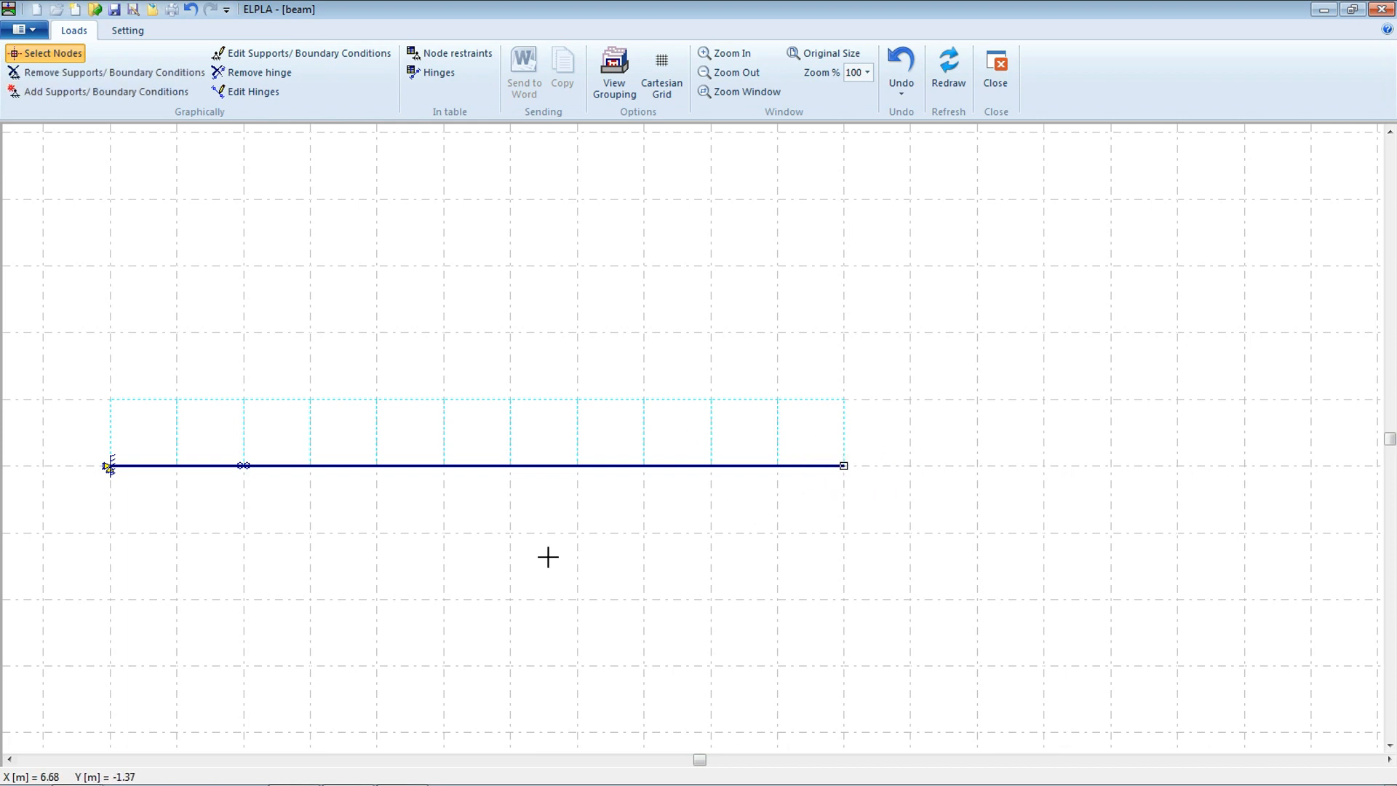
{"action": "left_click", "coordinate": [55, 92]}
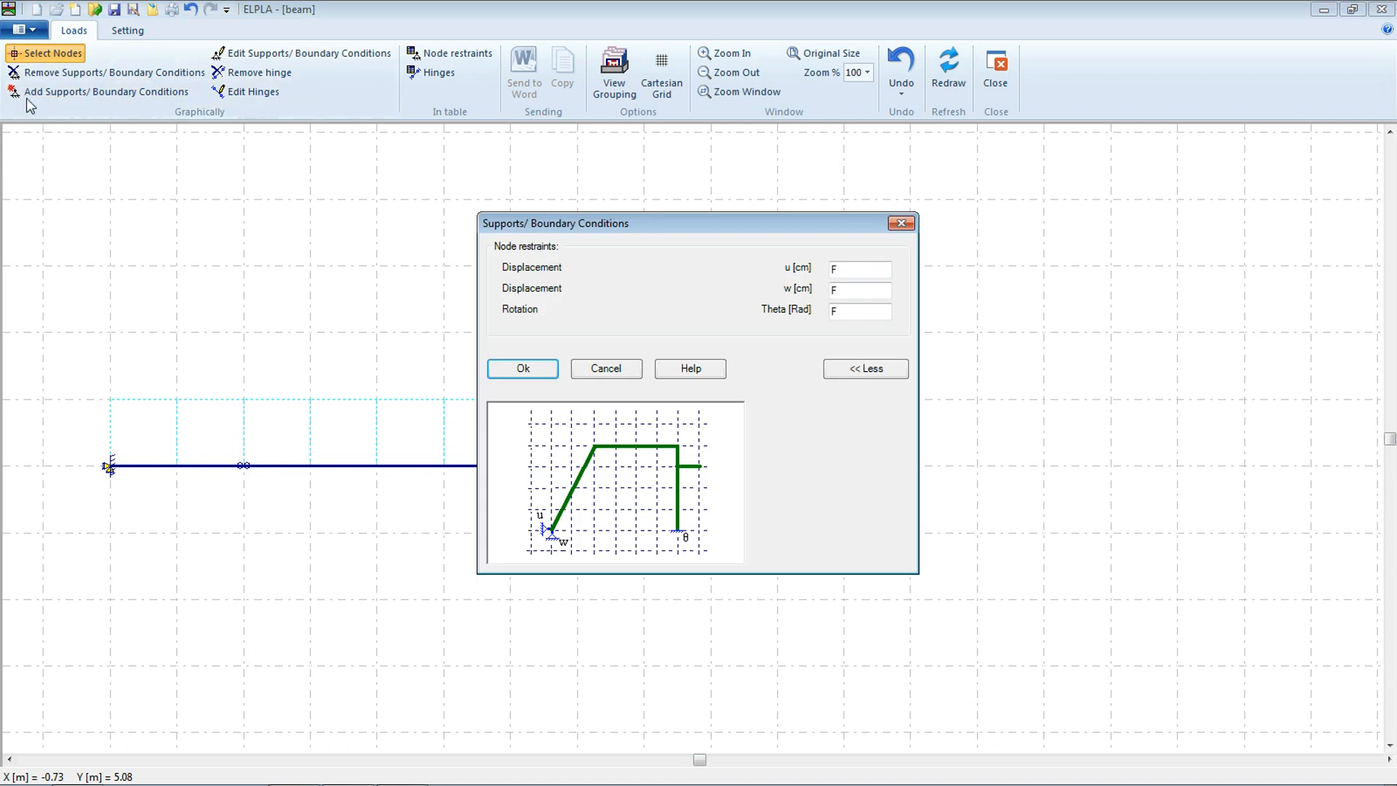
{"action": "double_click", "coordinate": [848, 290]}
{"action": "type", "text": "0"}
{"action": "left_click", "coordinate": [528, 371]}
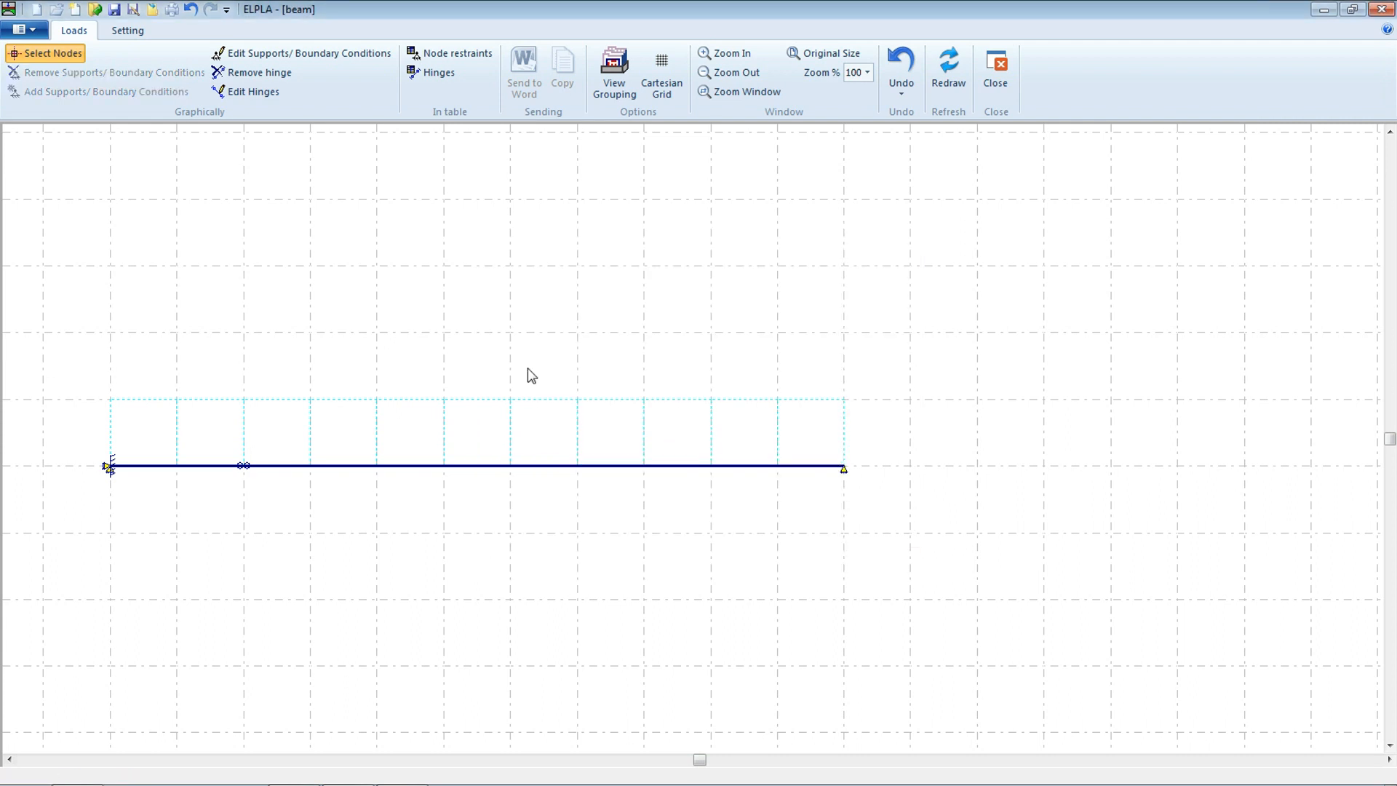
{"action": "left_click", "coordinate": [114, 12]}
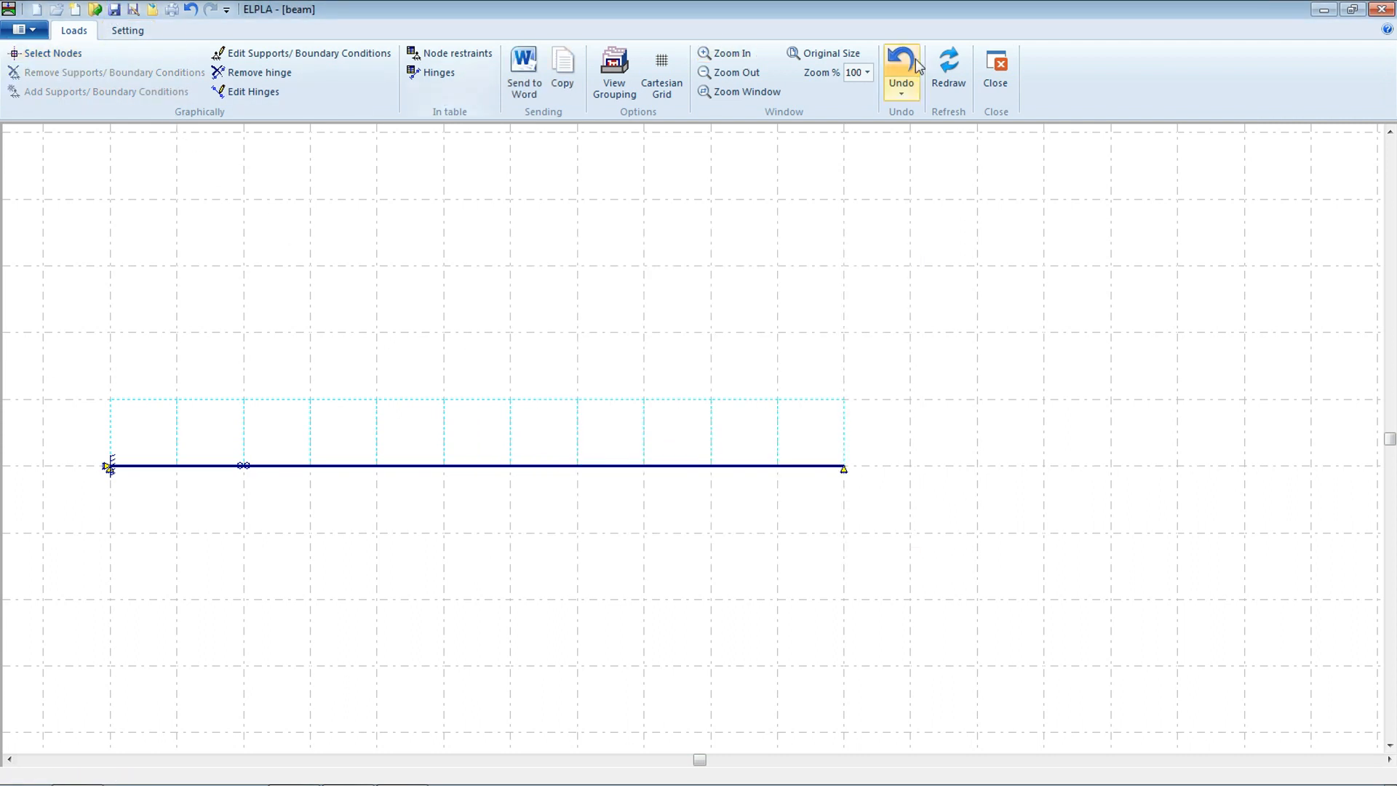
{"action": "left_click", "coordinate": [997, 73]}
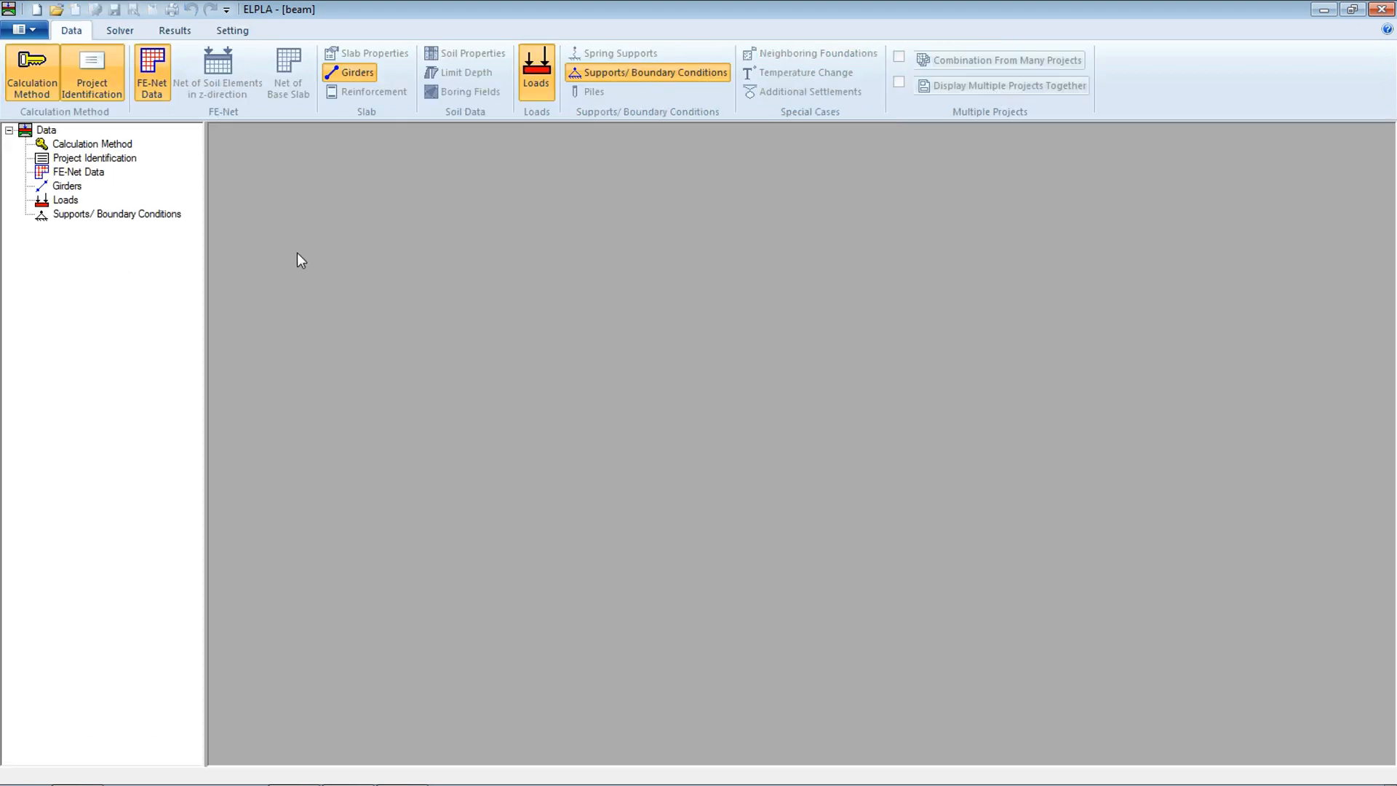
Run the computation of all for the beam project
{"action": "left_click", "coordinate": [120, 31]}
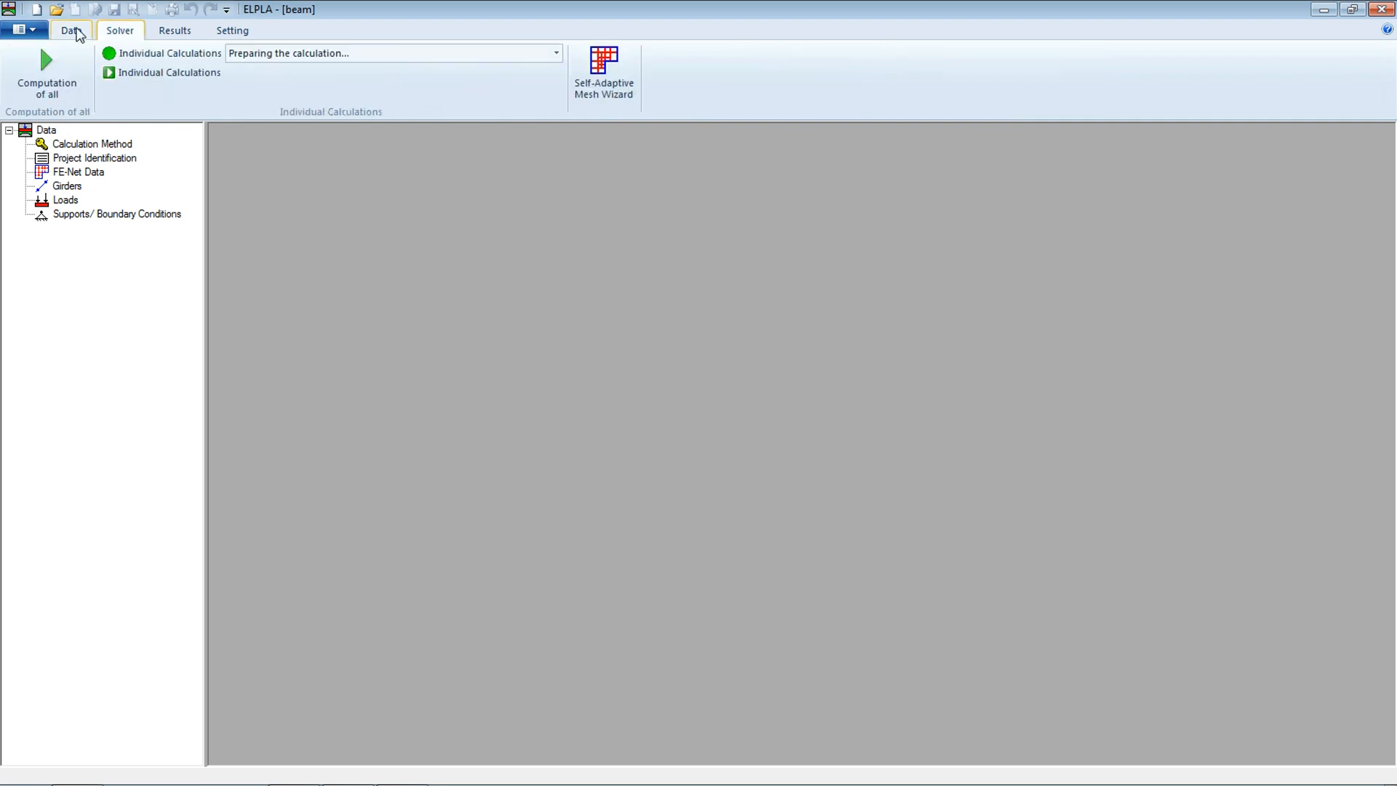
{"action": "left_click", "coordinate": [59, 75]}
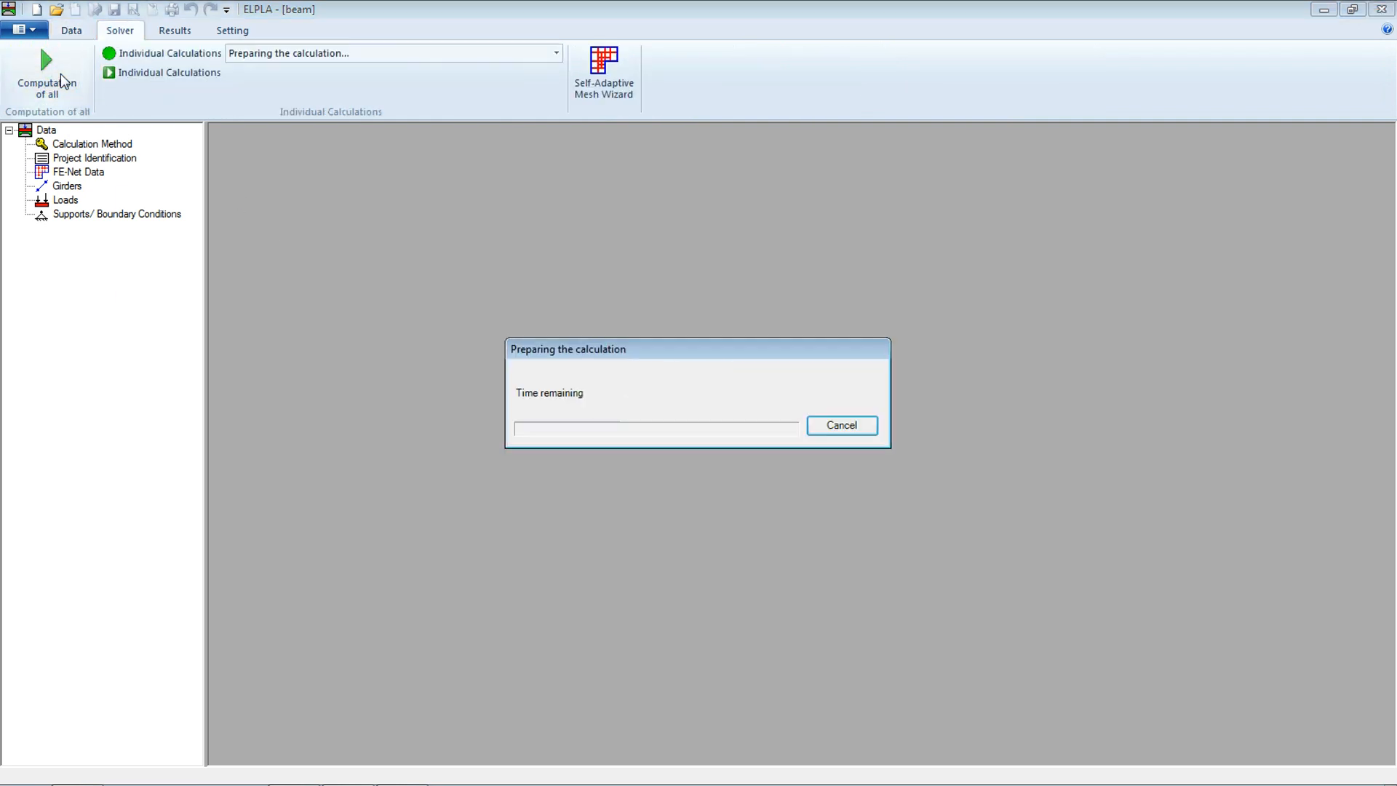
Display the system of loading in plan, adding supports/boundary conditions to the view grouping
{"action": "left_click", "coordinate": [190, 32]}
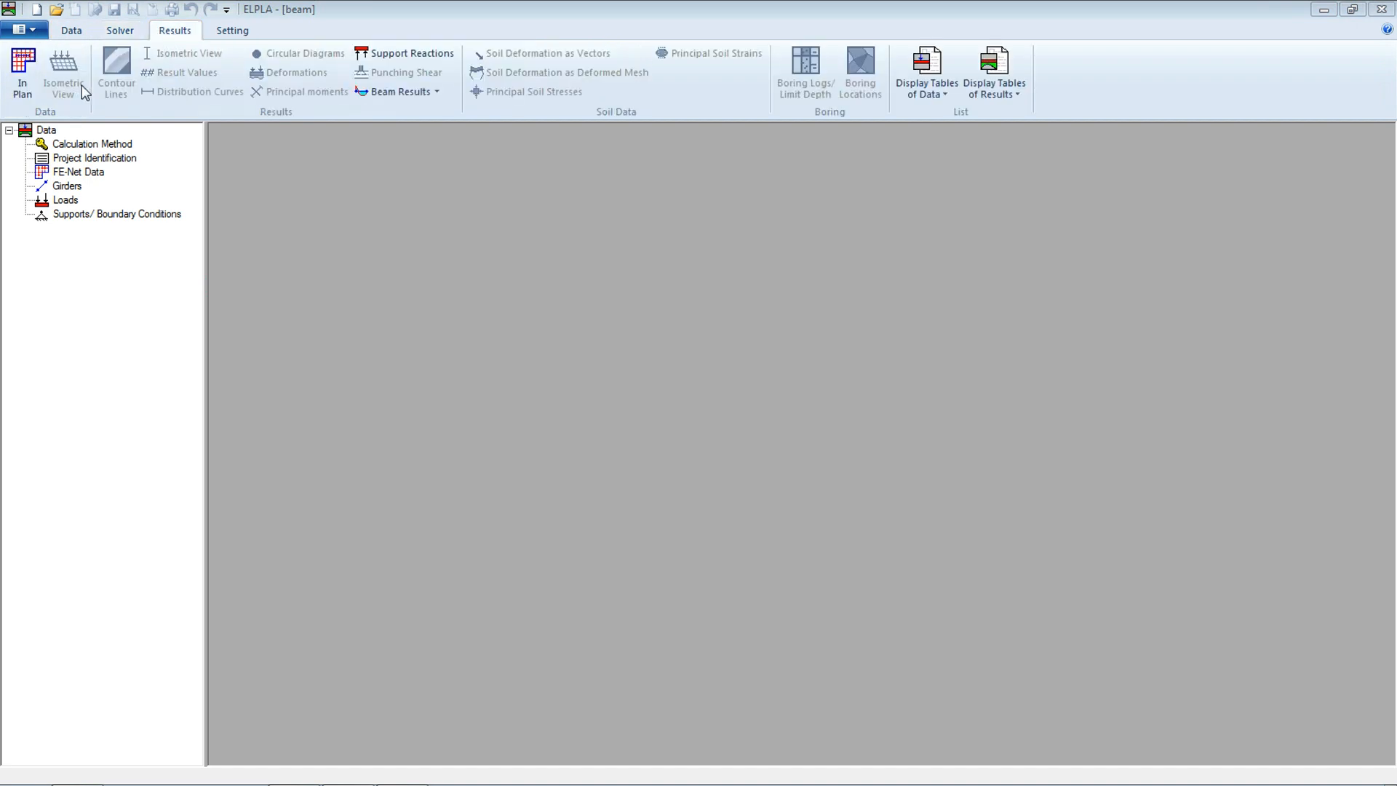
{"action": "left_click", "coordinate": [24, 76]}
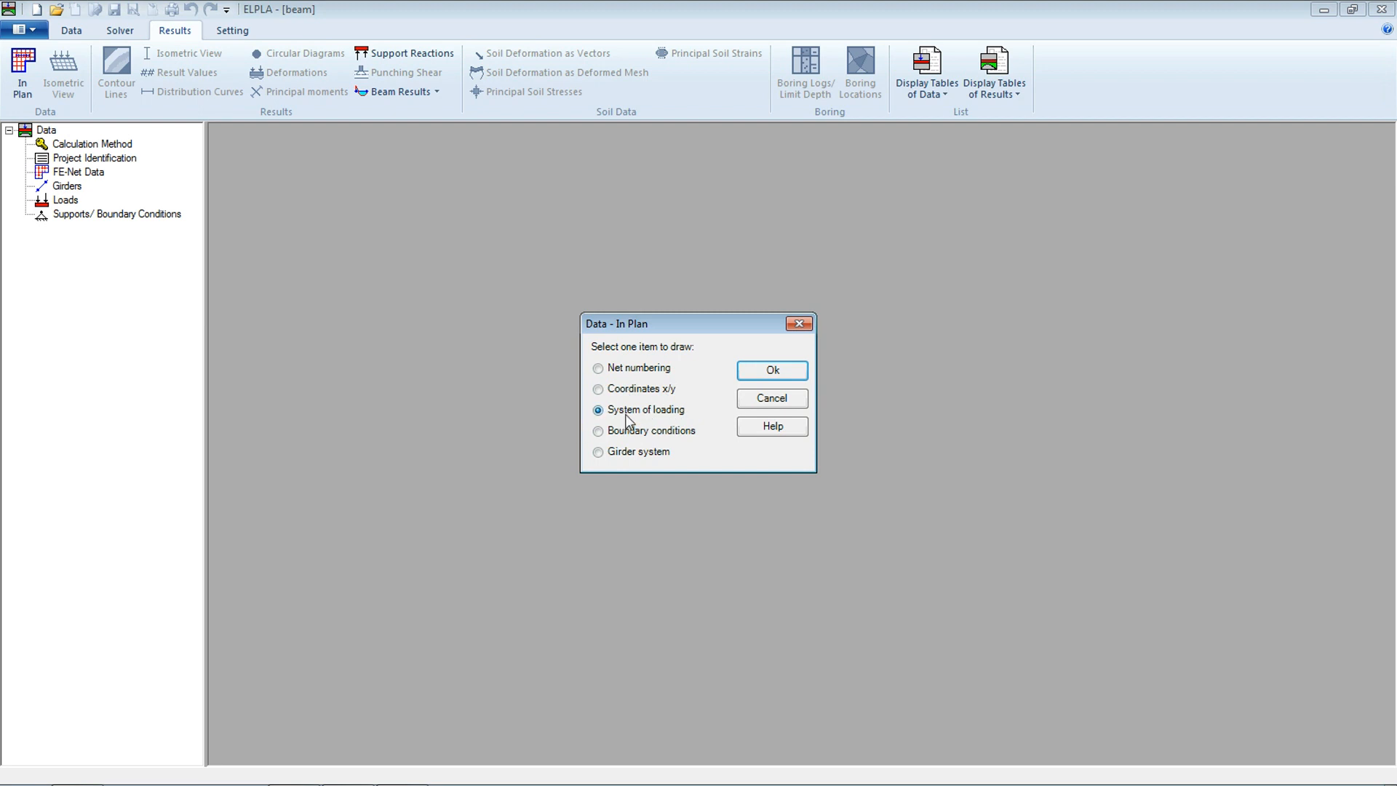
{"action": "left_click", "coordinate": [768, 371]}
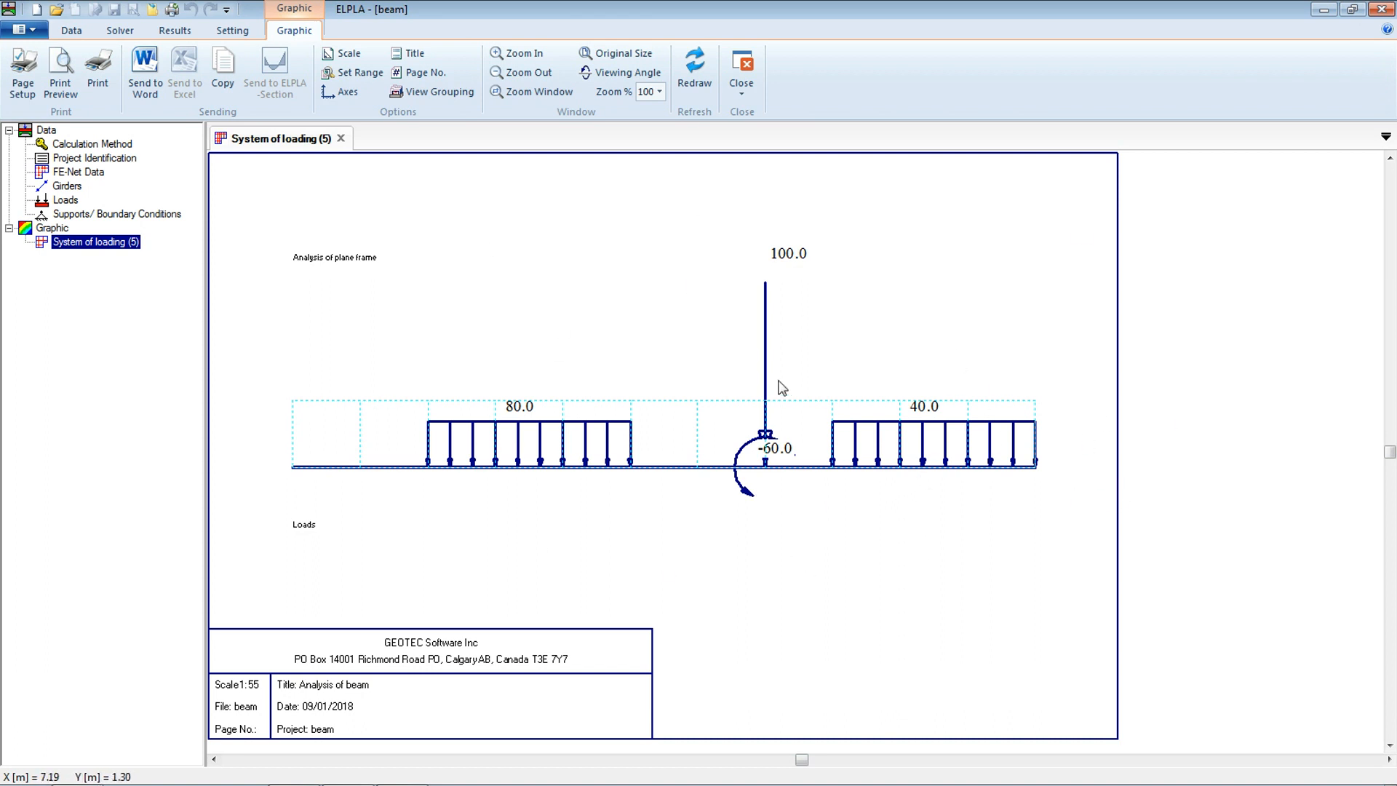
{"action": "left_click", "coordinate": [414, 92]}
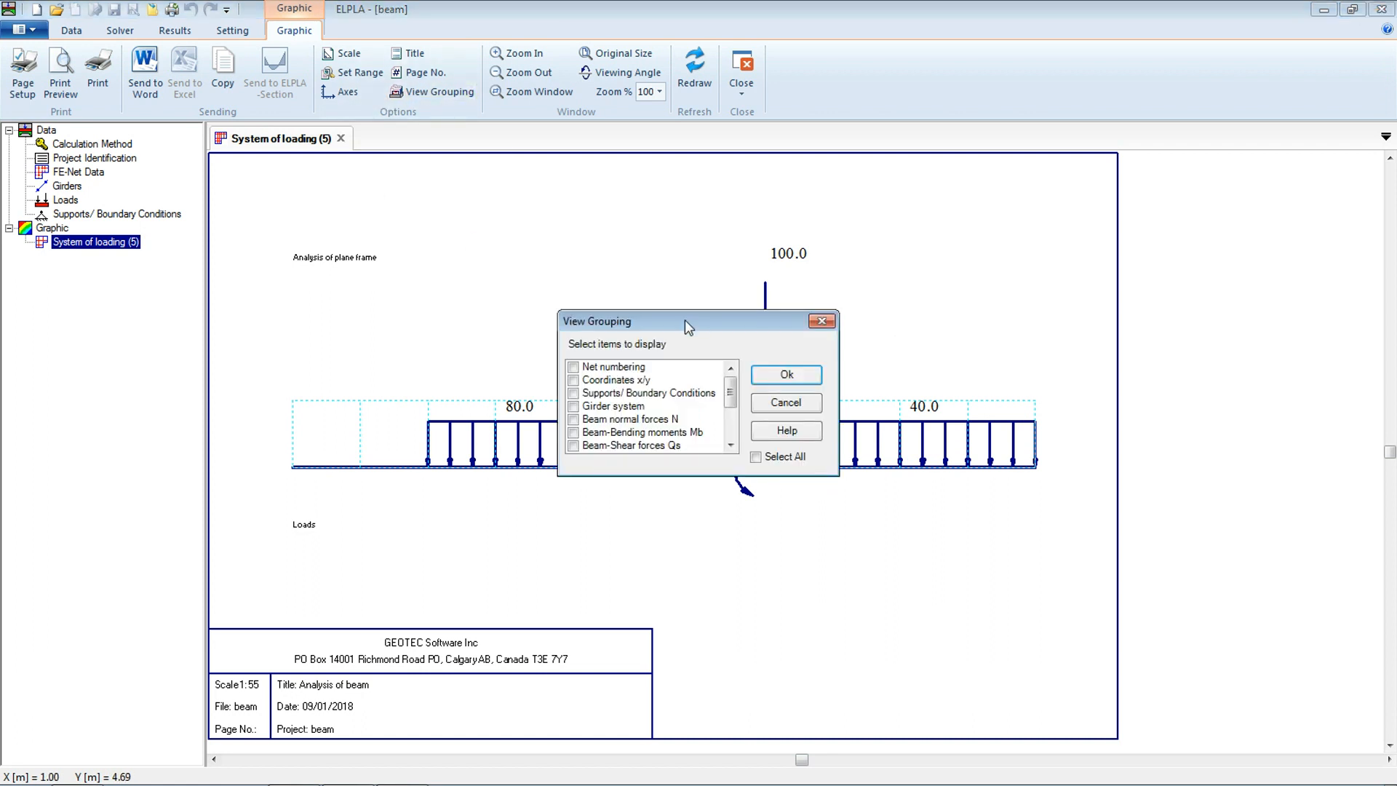
{"action": "left_click", "coordinate": [607, 396]}
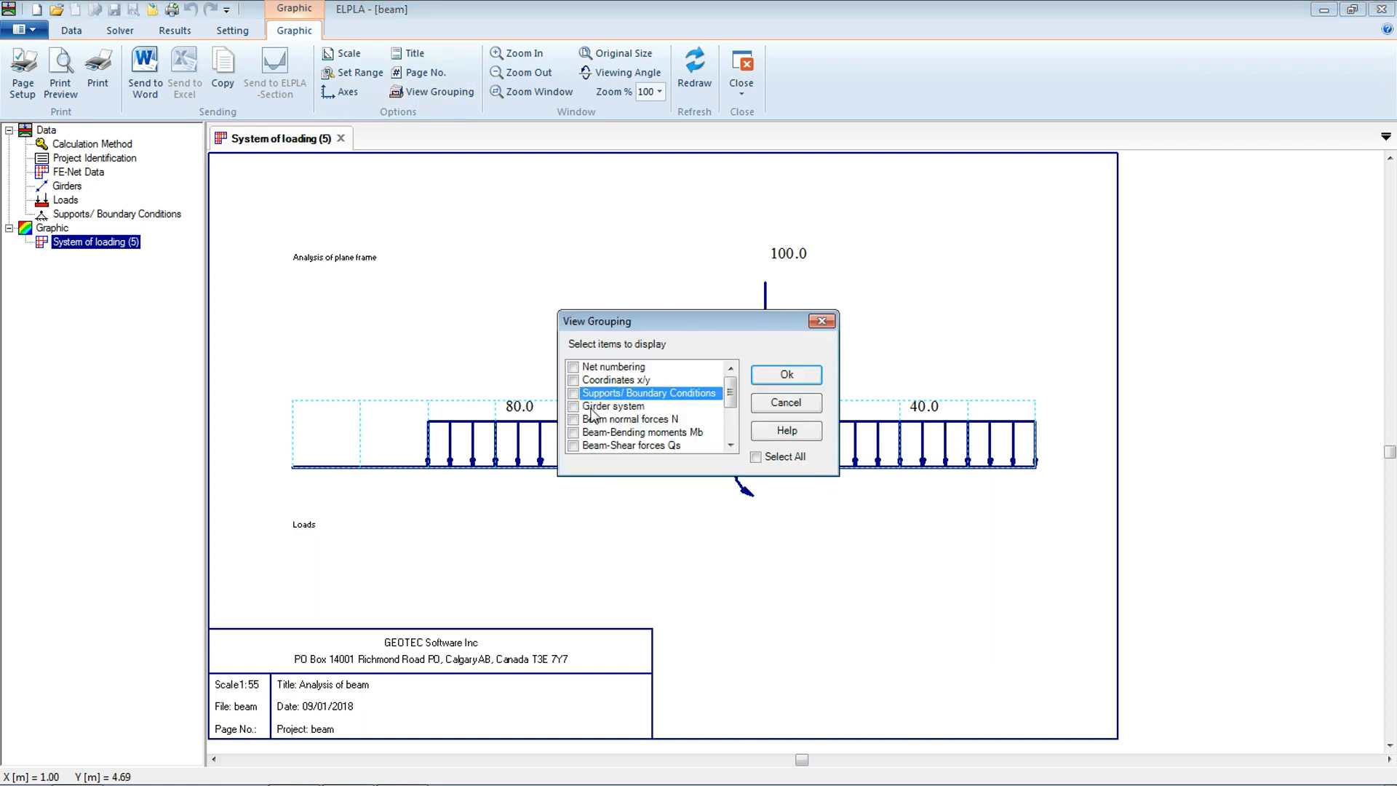
{"action": "left_click", "coordinate": [793, 373]}
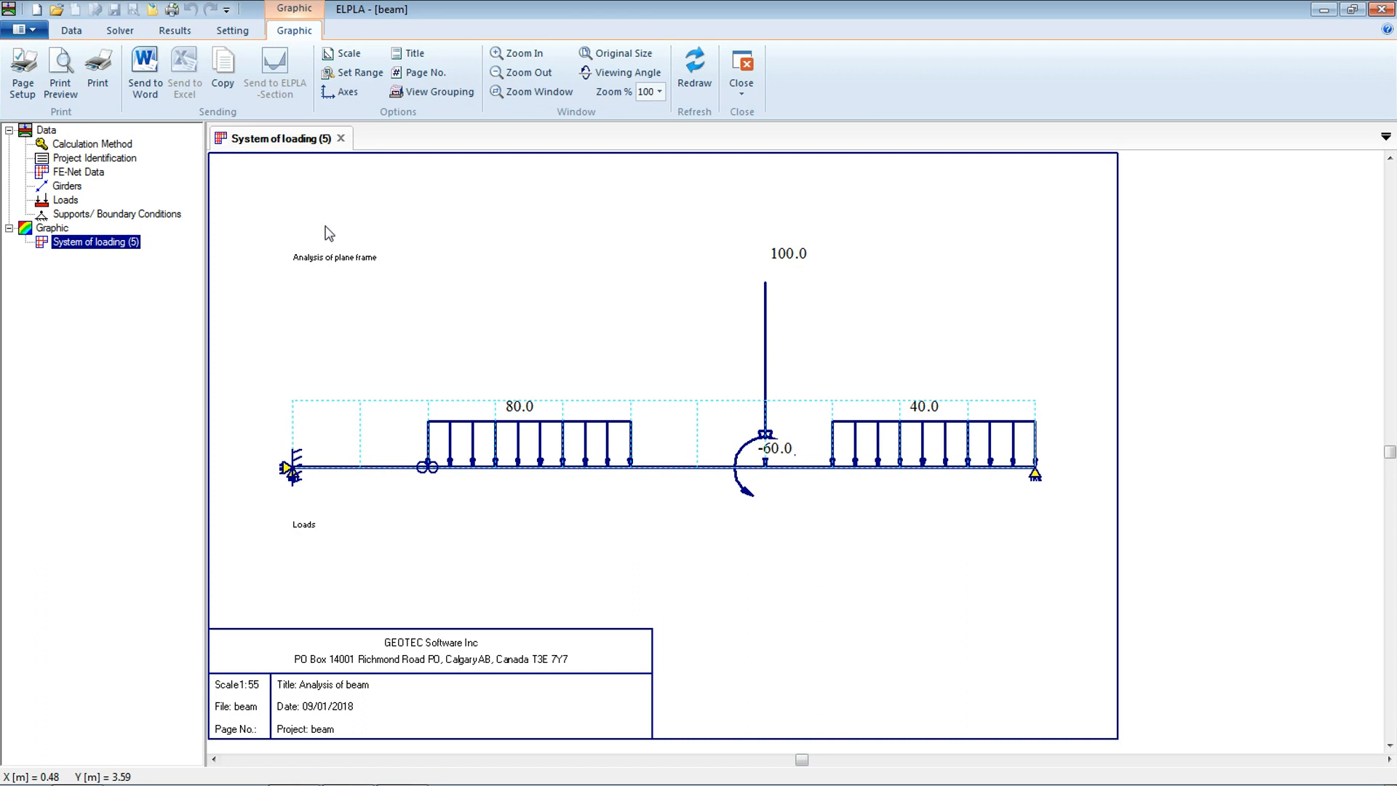
Display the support reaction moments M as a plan graphic
{"action": "left_click", "coordinate": [176, 30]}
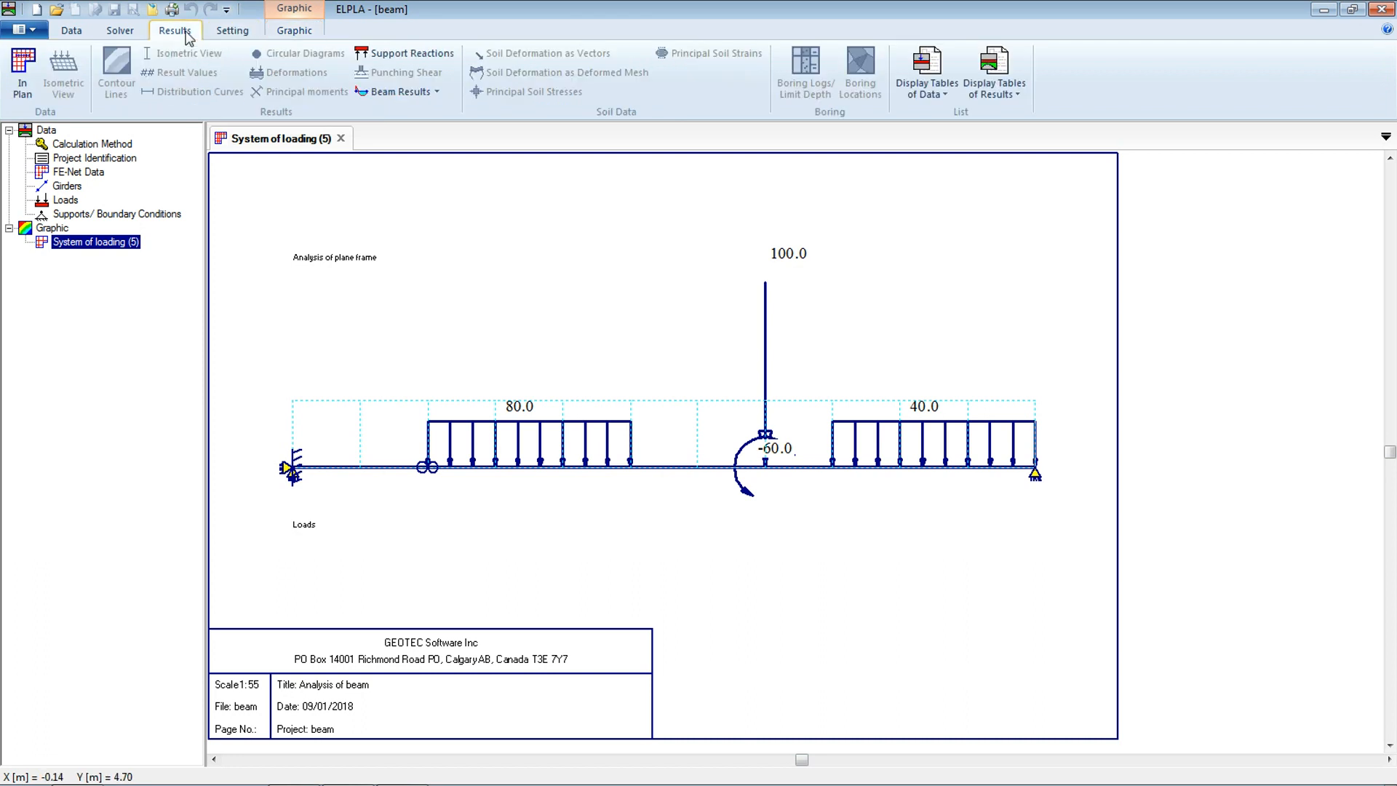
{"action": "left_click", "coordinate": [437, 62]}
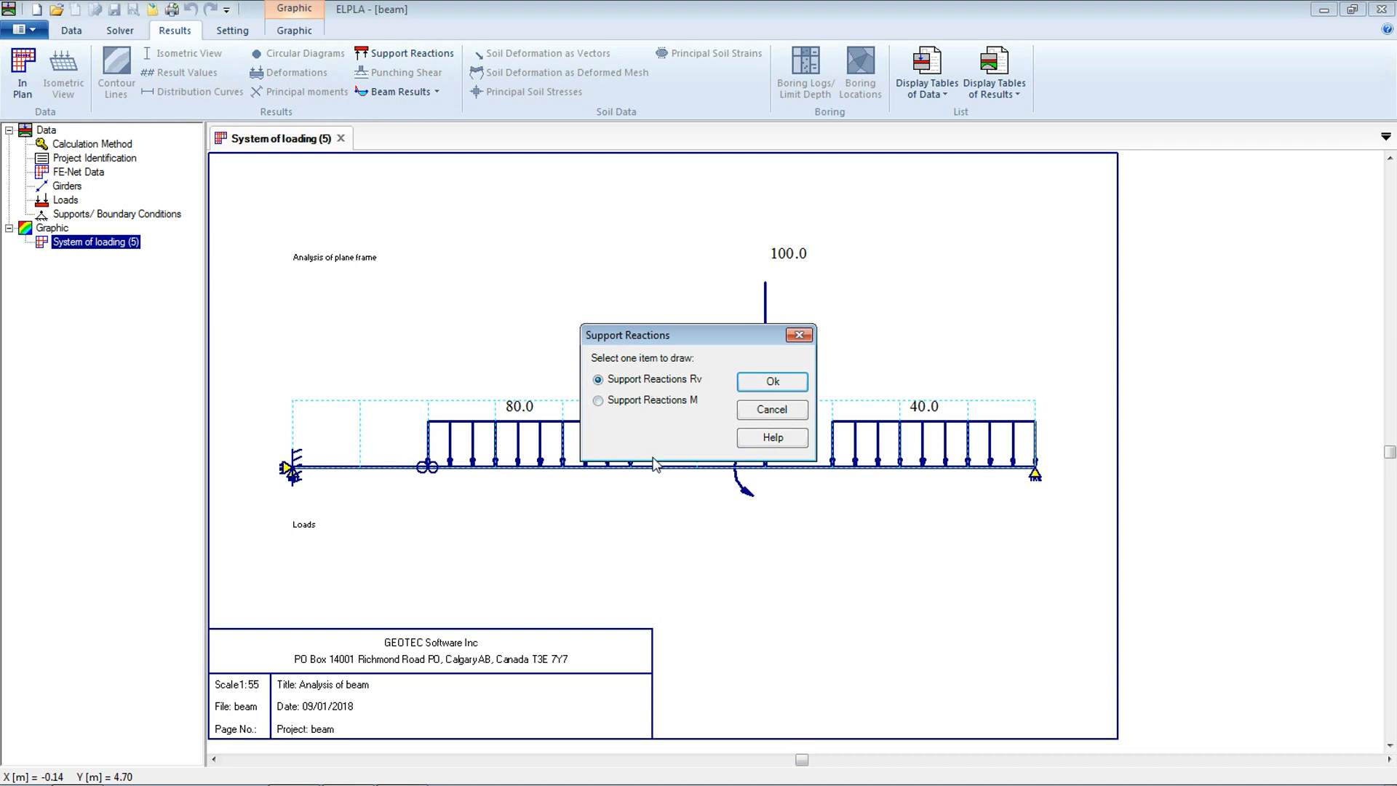
{"action": "left_click", "coordinate": [662, 407]}
{"action": "left_click", "coordinate": [786, 383]}
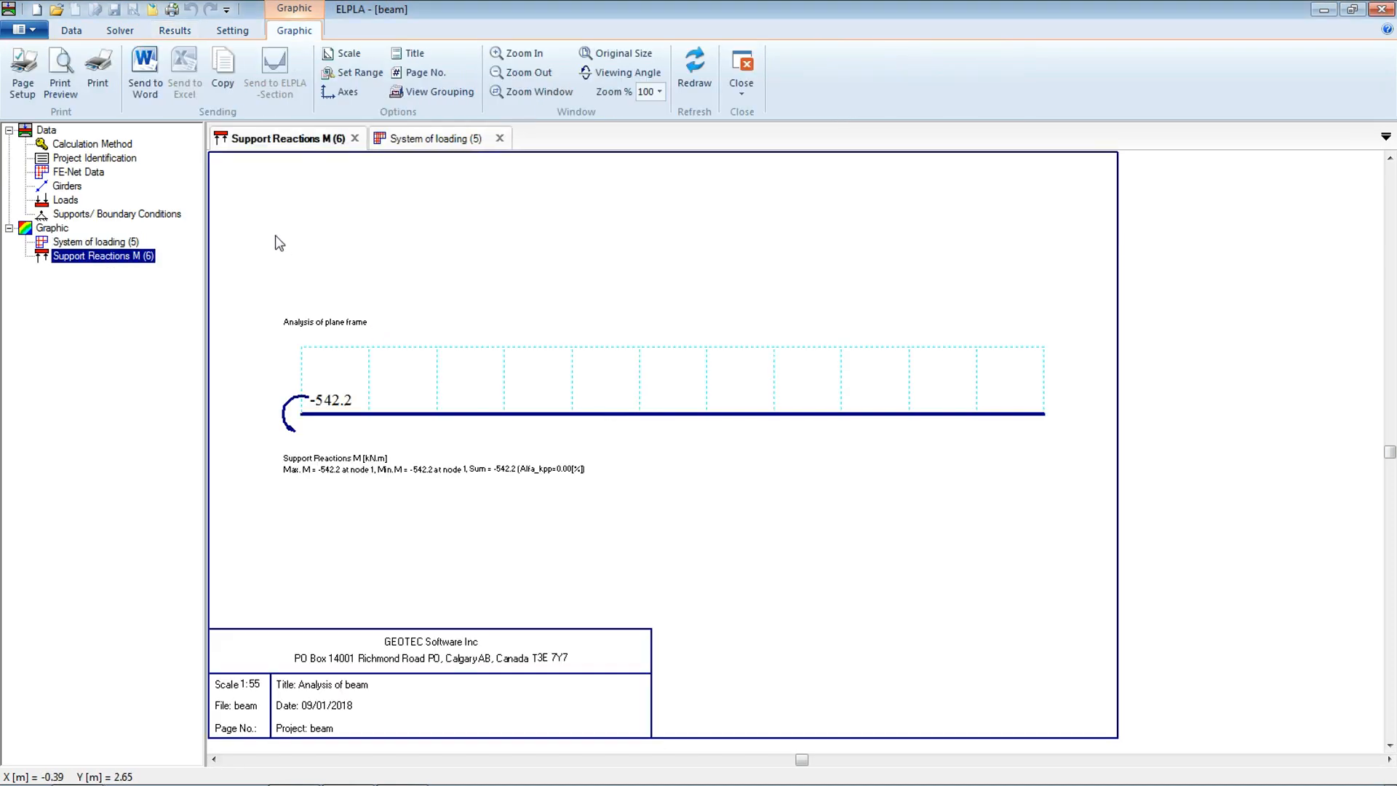
Display the vertical support reactions Rv as a plan graphic and inspect its caption
{"action": "left_click", "coordinate": [174, 30]}
{"action": "left_click", "coordinate": [386, 56]}
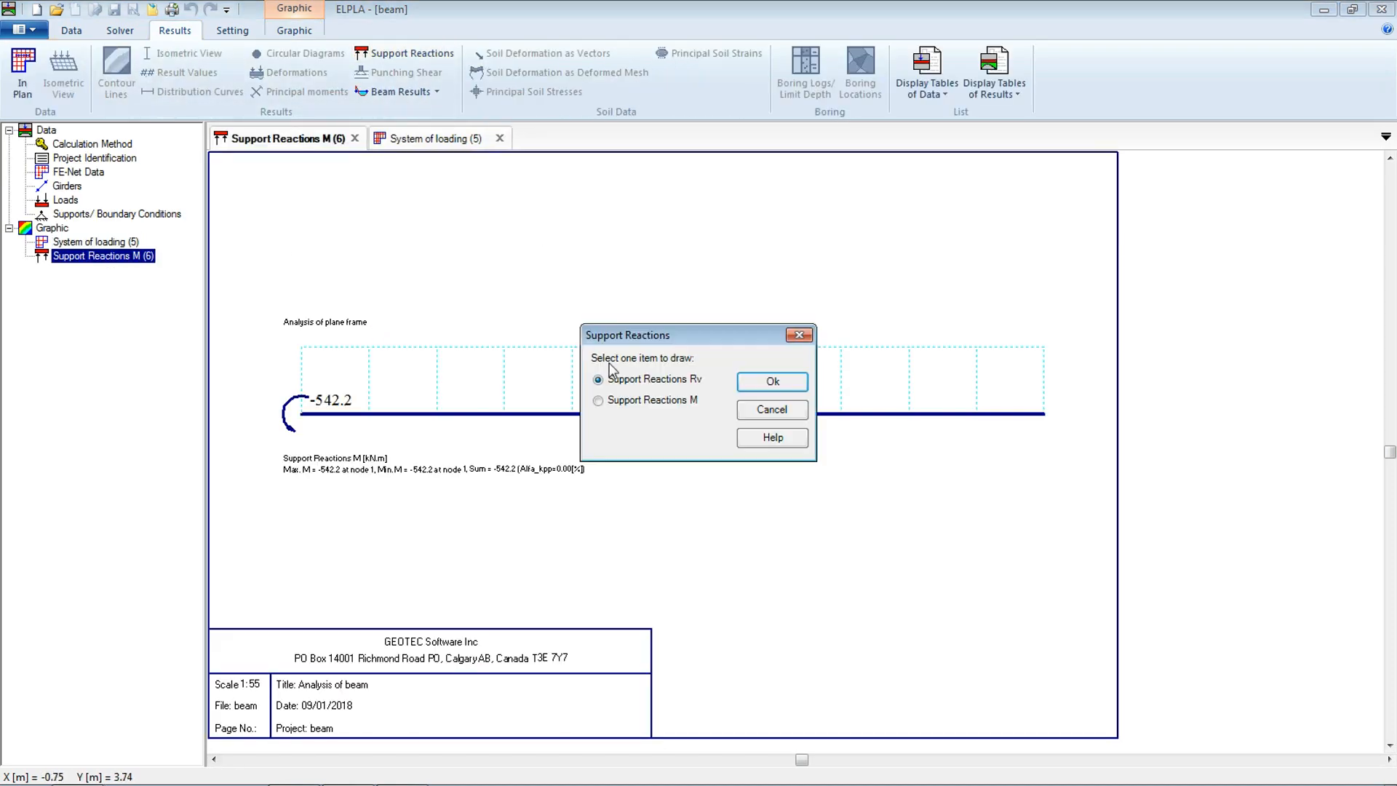
{"action": "left_click", "coordinate": [637, 397]}
{"action": "left_click", "coordinate": [646, 388]}
{"action": "left_click", "coordinate": [773, 381]}
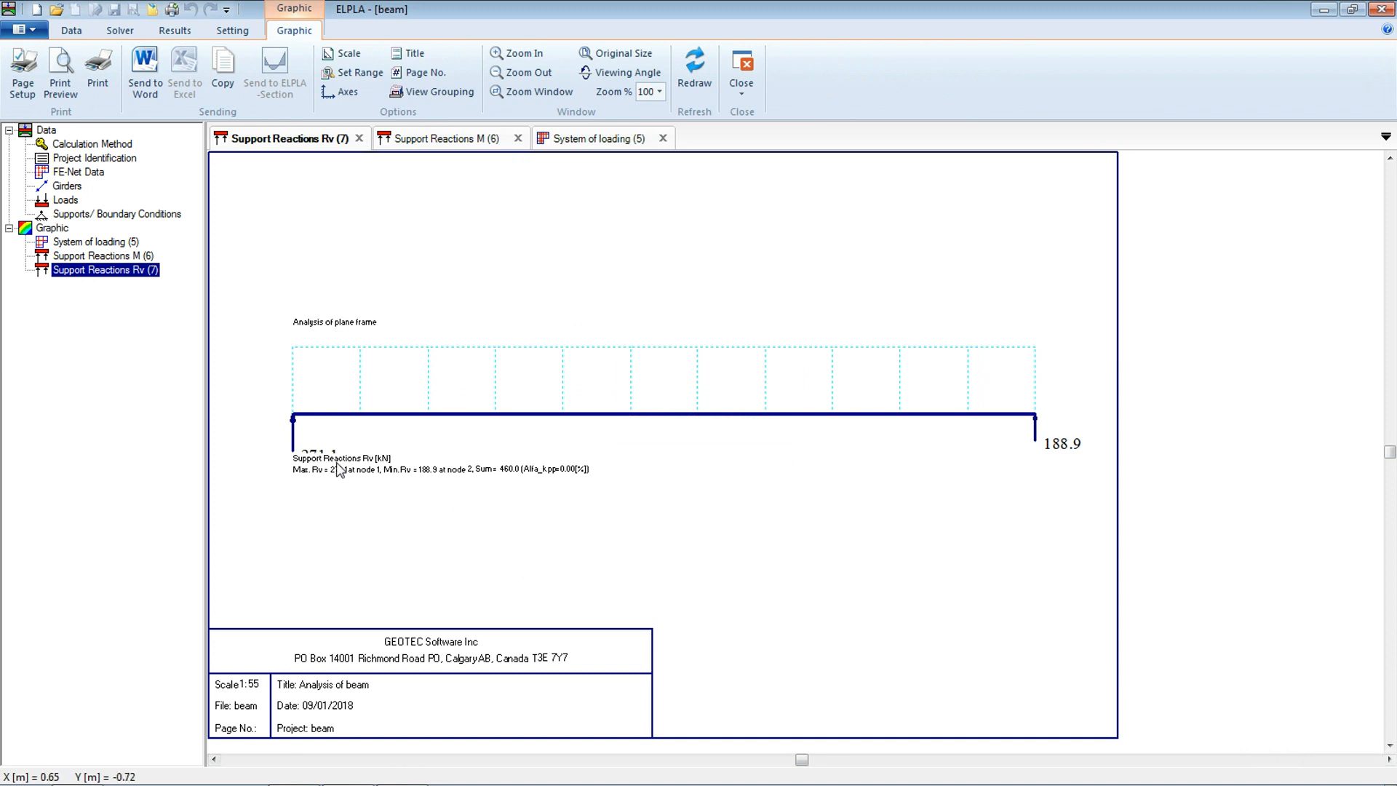
{"action": "double_click", "coordinate": [366, 460]}
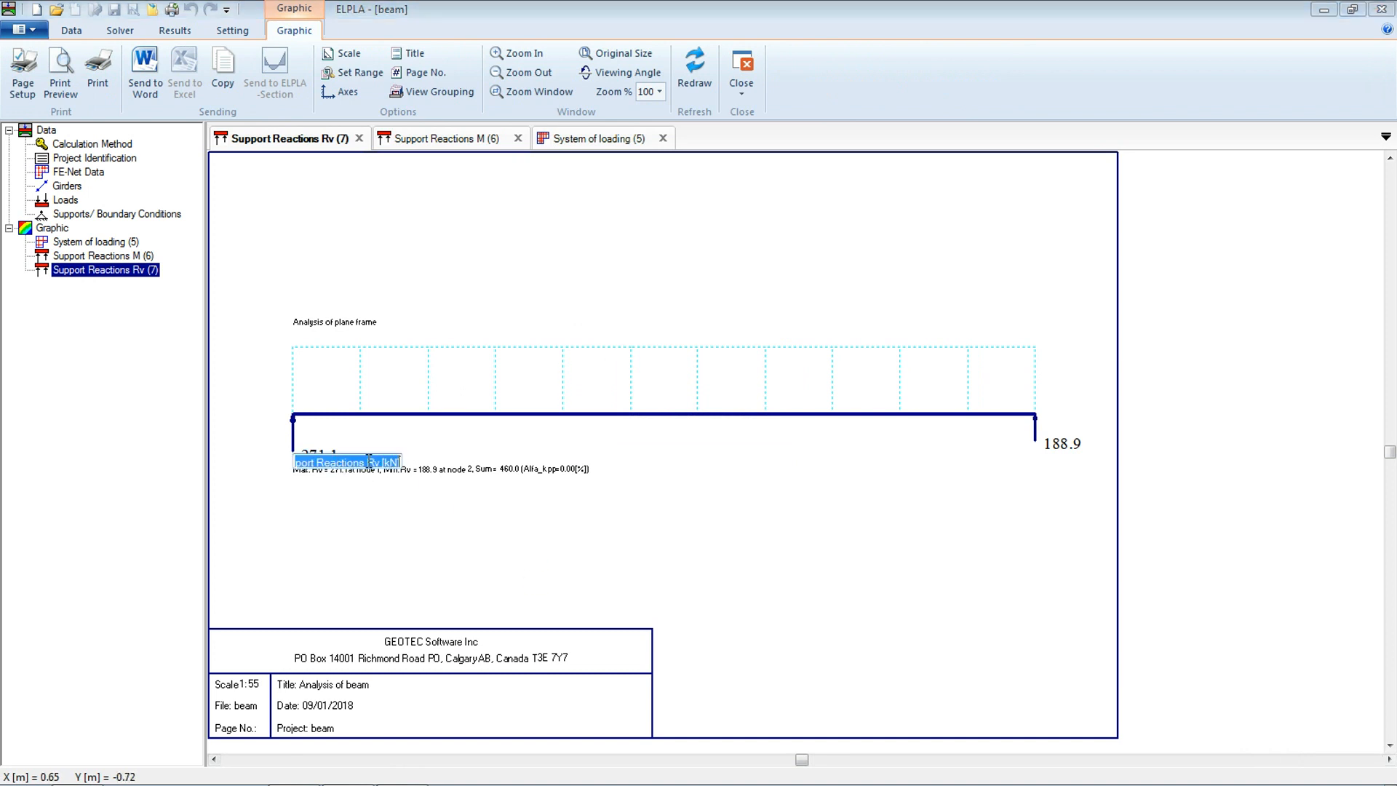
{"action": "left_click", "coordinate": [370, 429]}
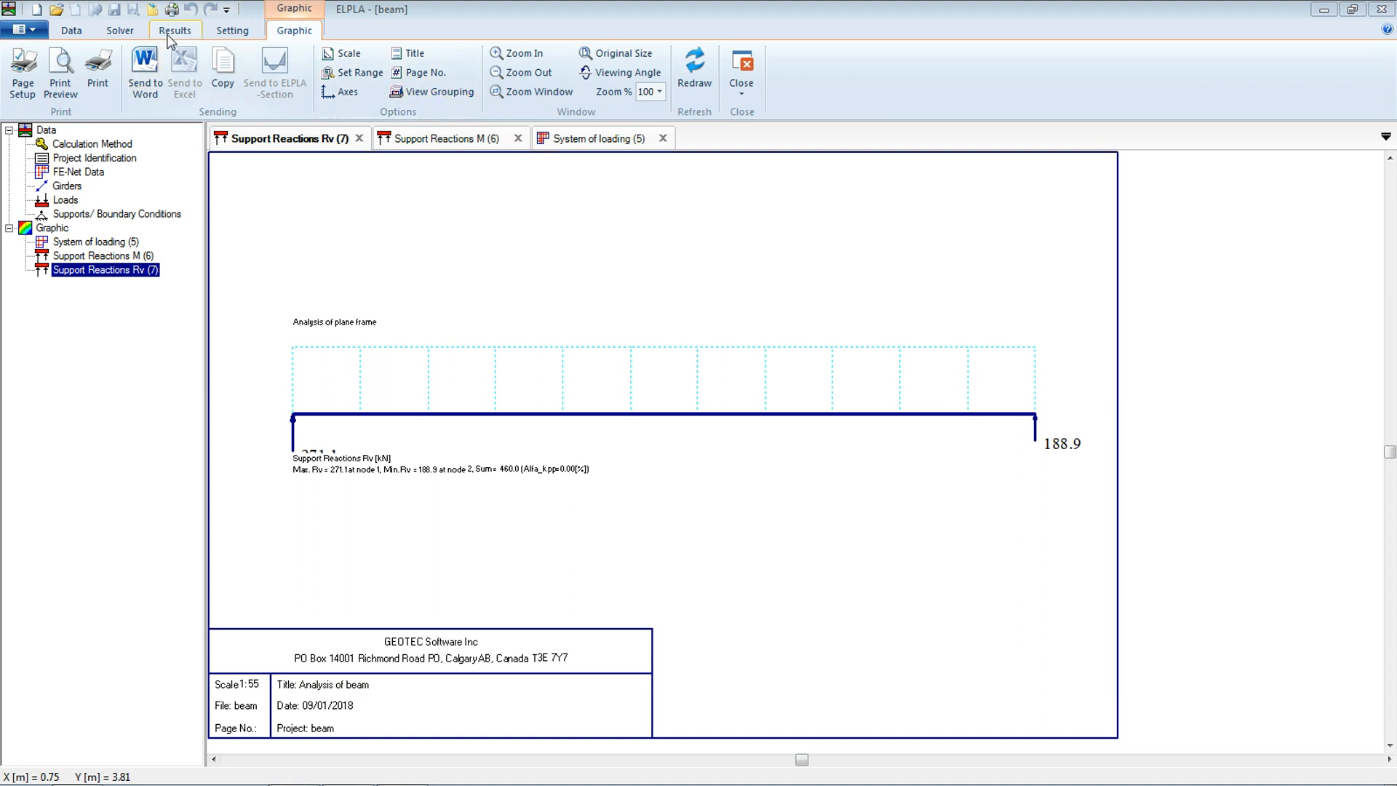
Display the beam bending moments Mb as a plan graphic of the beam results
{"action": "left_click", "coordinate": [175, 30]}
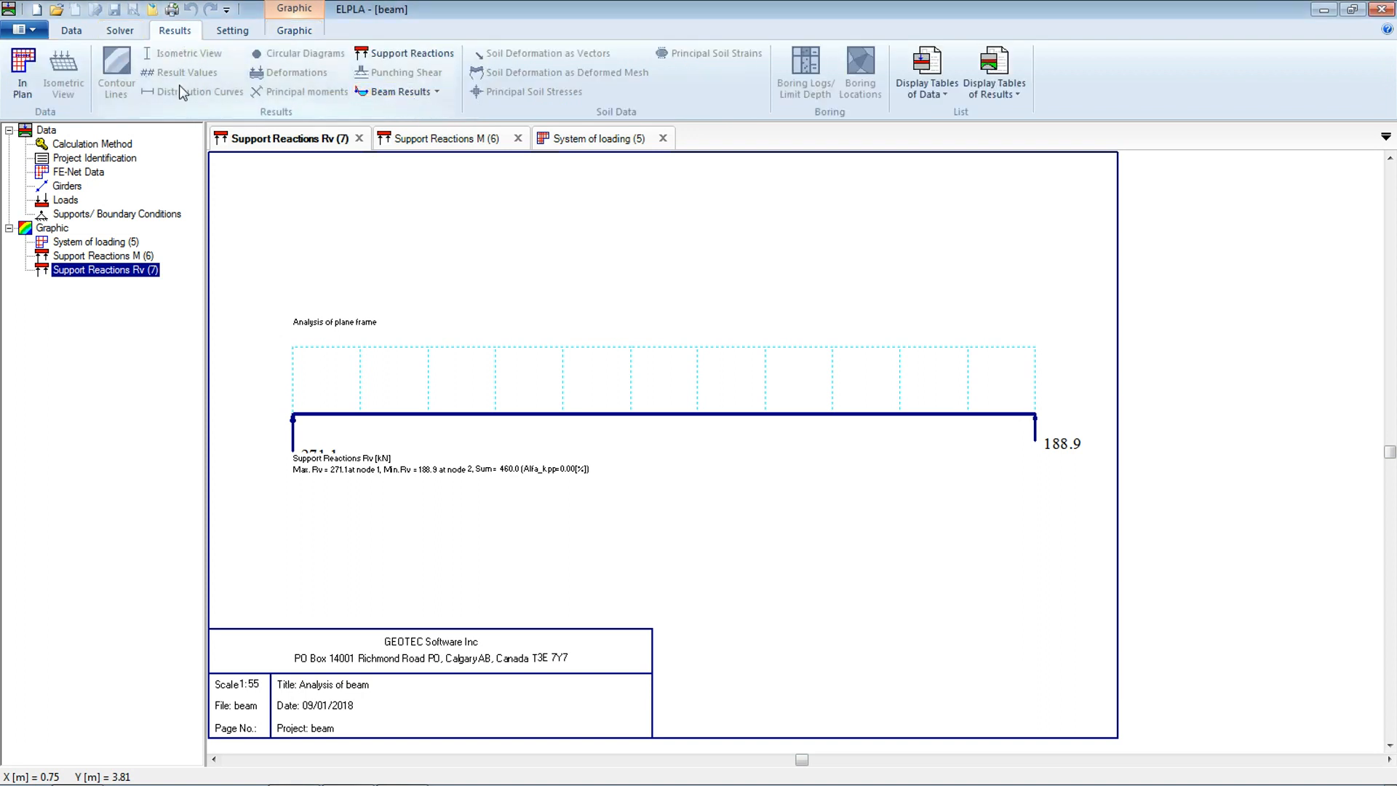
{"action": "left_click", "coordinate": [437, 93]}
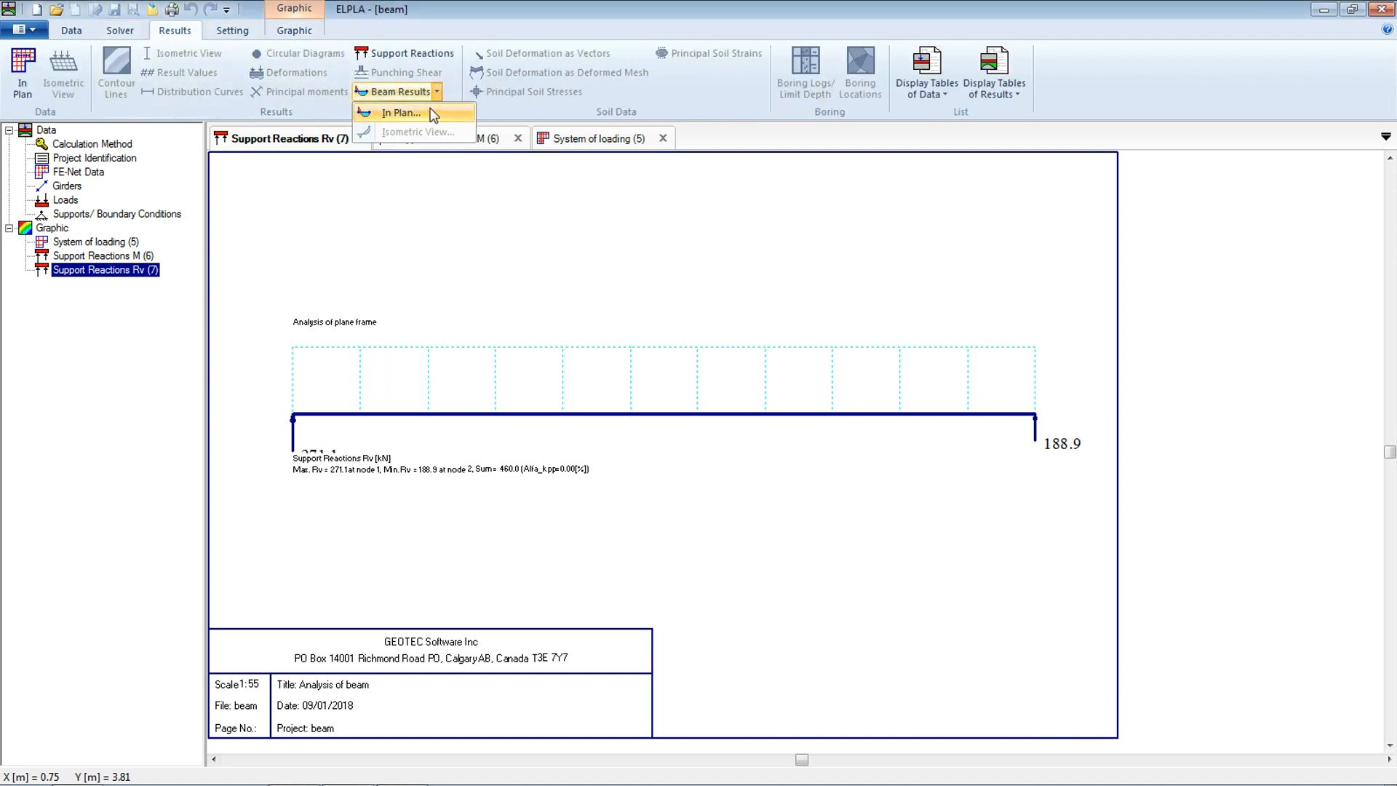
{"action": "left_click", "coordinate": [411, 115]}
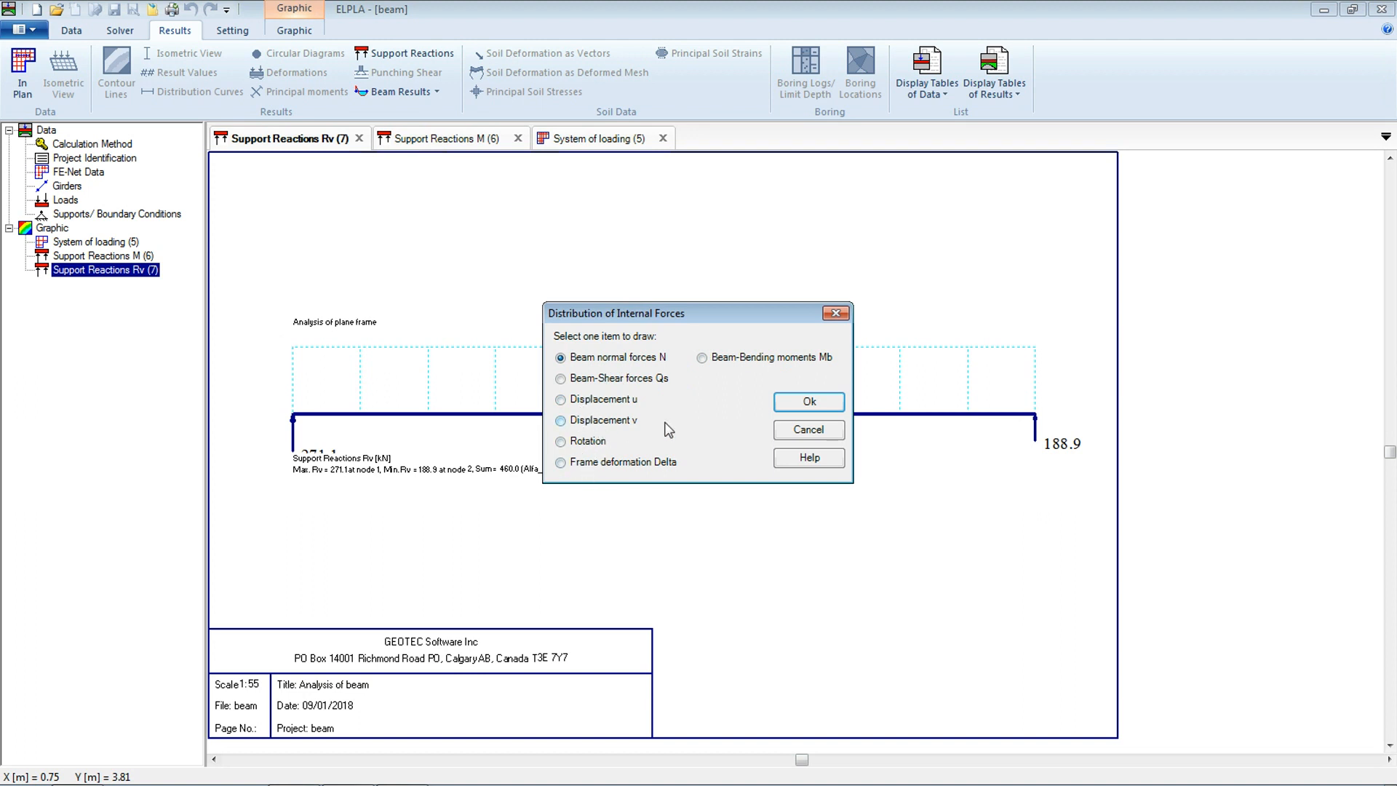
{"action": "left_click", "coordinate": [731, 359]}
{"action": "left_click", "coordinate": [807, 401]}
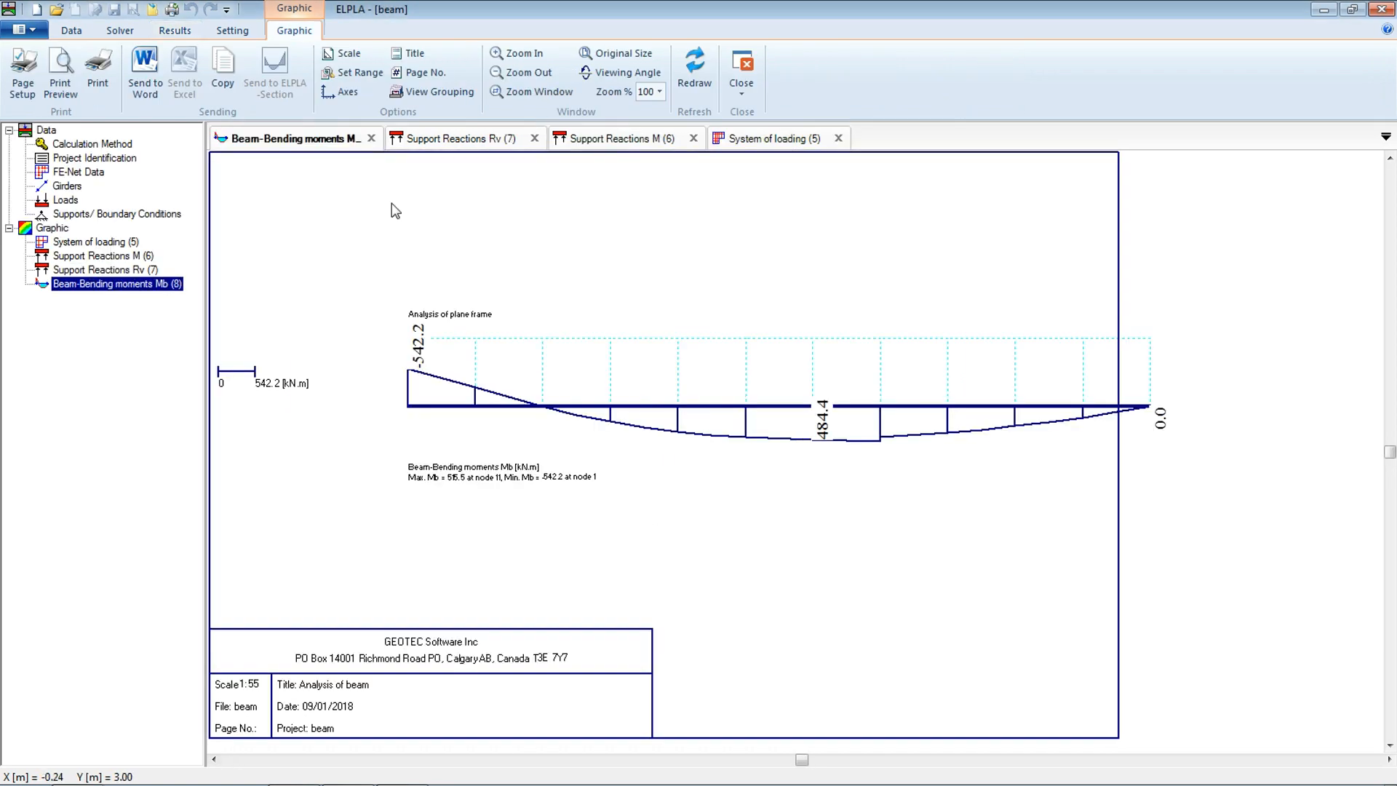
Display the beam shear forces Qs as a plan graphic of the beam results
{"action": "left_click", "coordinate": [190, 32]}
{"action": "left_click", "coordinate": [397, 91]}
{"action": "left_click", "coordinate": [393, 108]}
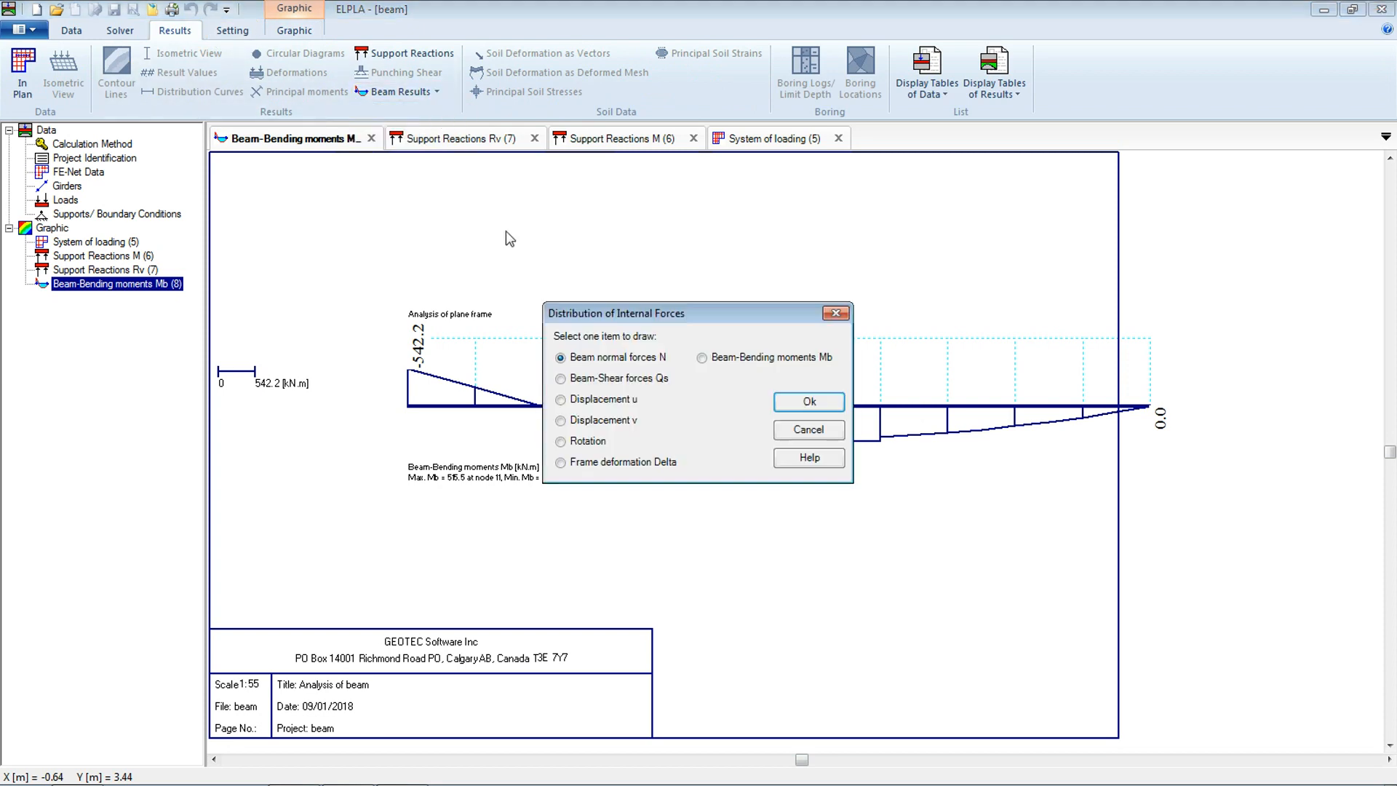
{"action": "left_click", "coordinate": [635, 378]}
{"action": "left_click", "coordinate": [806, 402]}
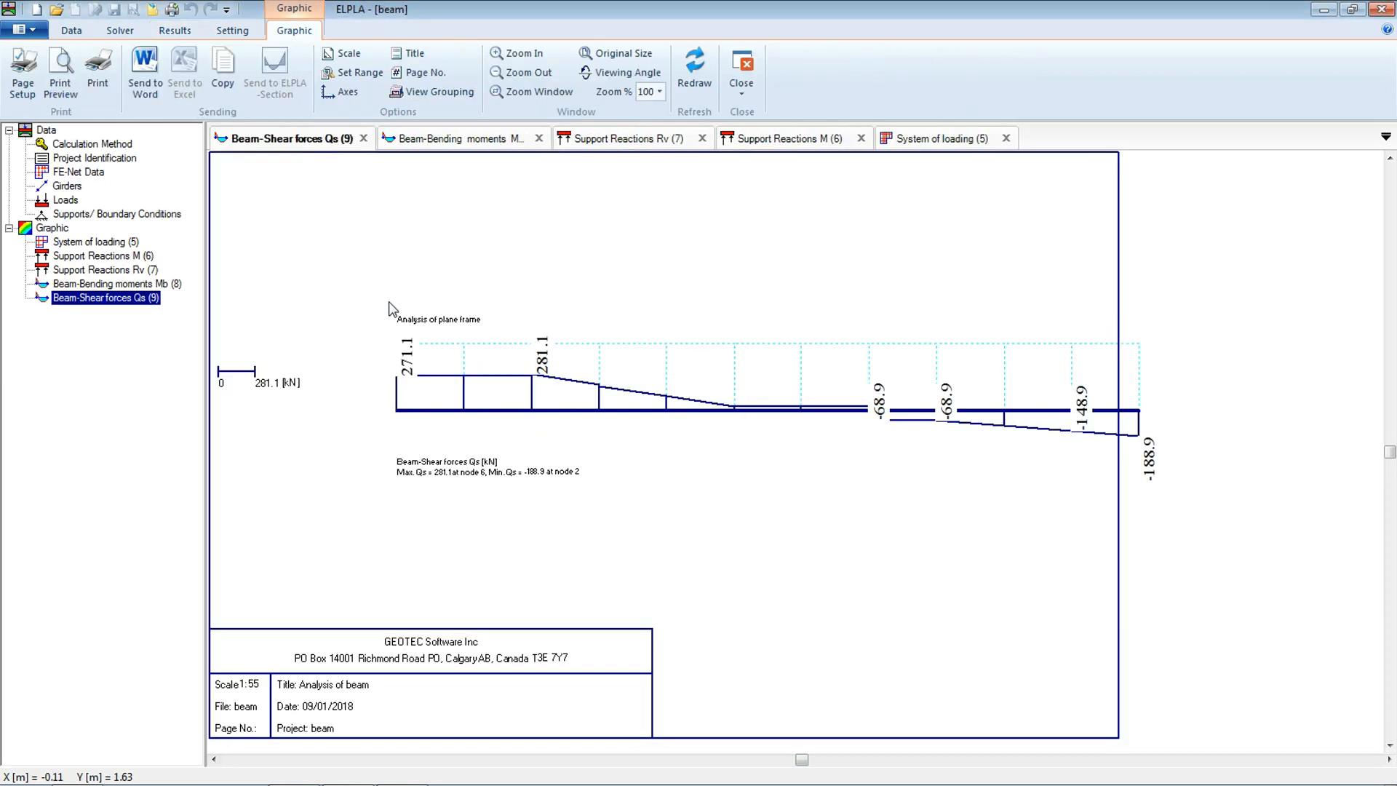
Display the frame deformation Delta as a plan graphic of the beam results
{"action": "left_click", "coordinate": [175, 31]}
{"action": "left_click", "coordinate": [437, 91]}
{"action": "left_click", "coordinate": [402, 113]}
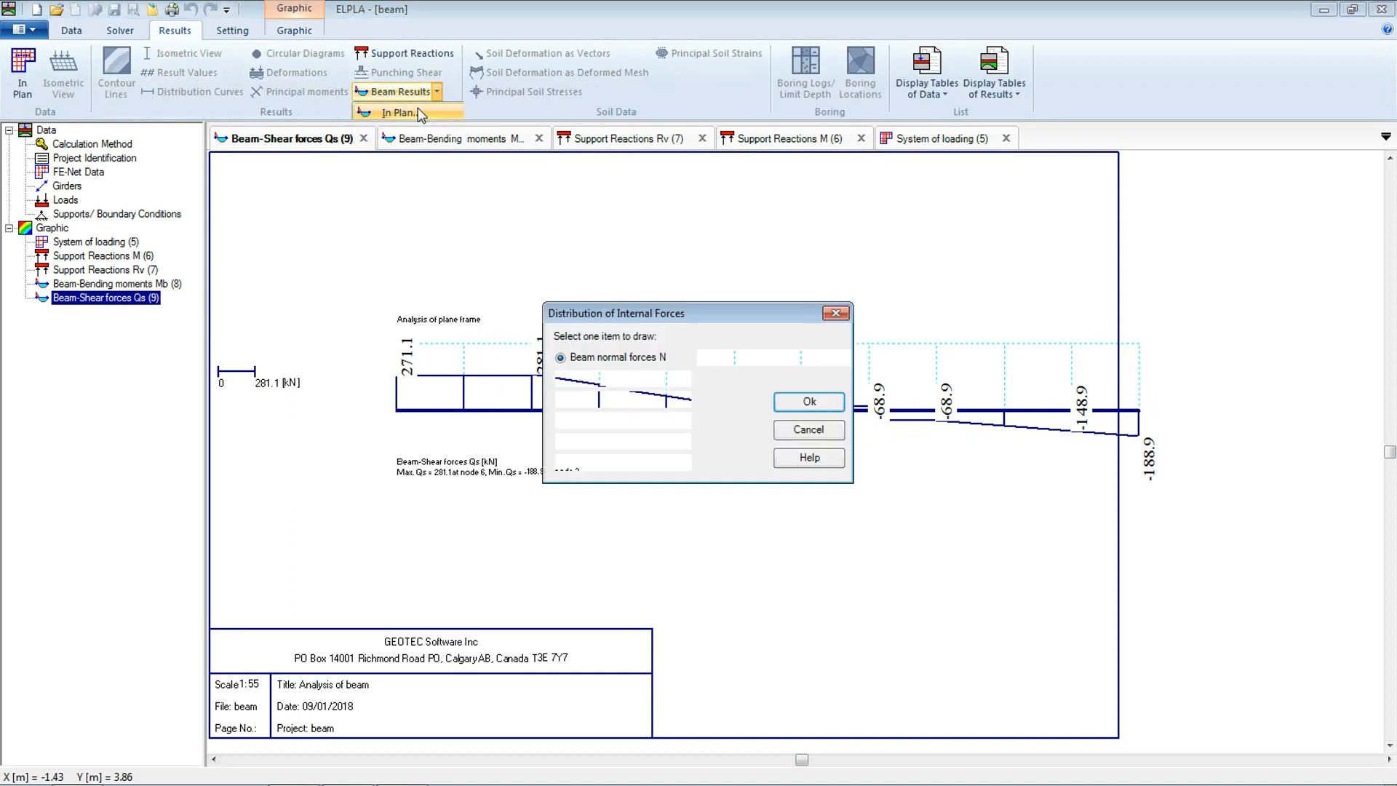
{"action": "left_click", "coordinate": [593, 466]}
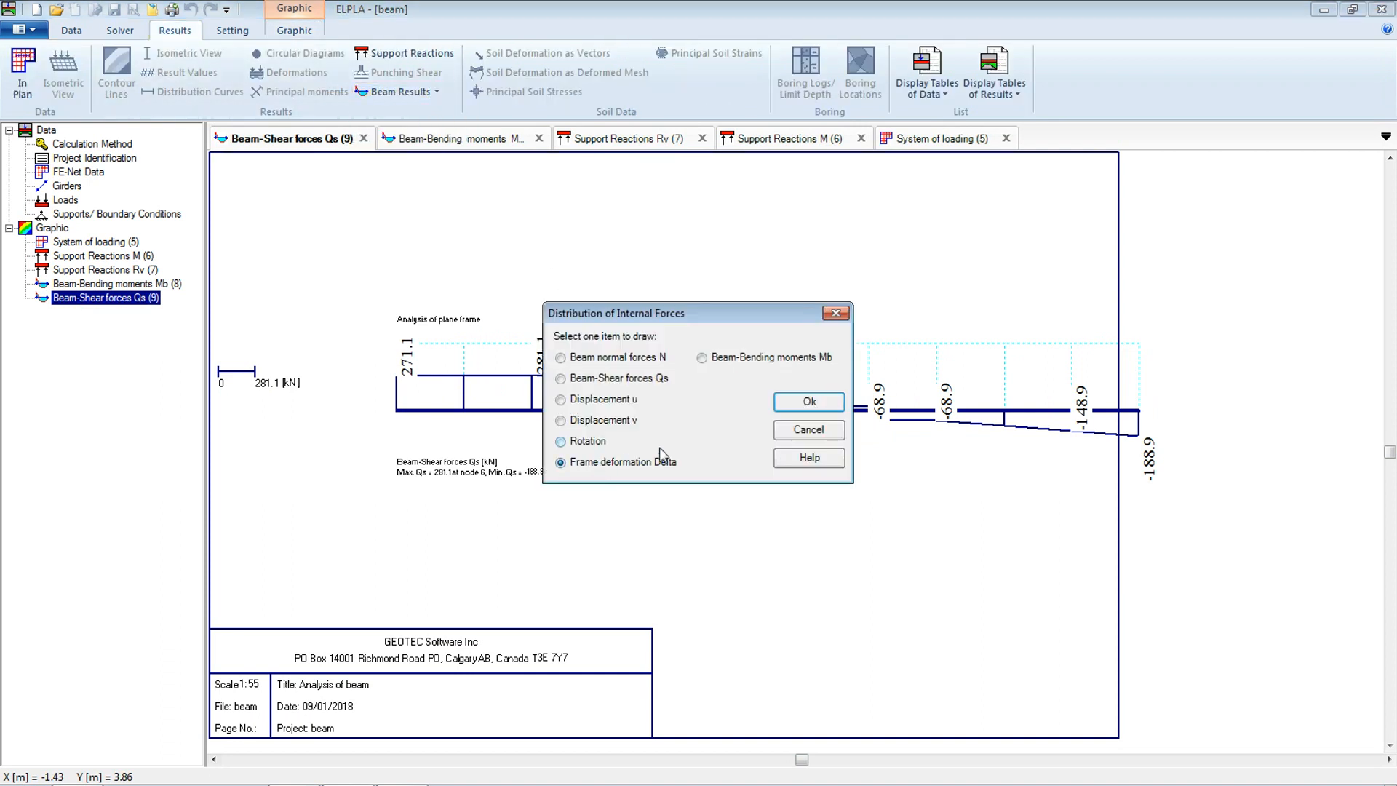
{"action": "left_click", "coordinate": [793, 404]}
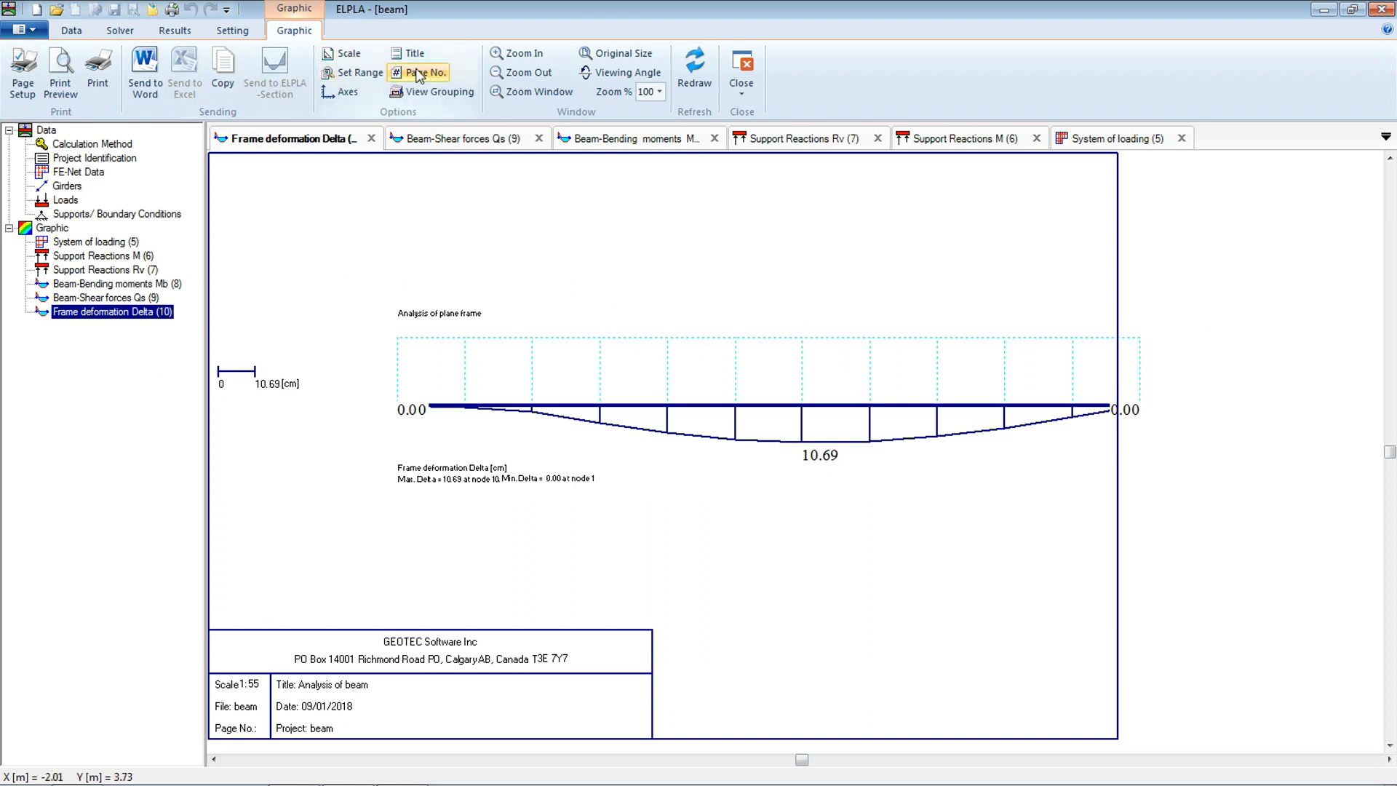
Turn off the display of the legend for the distribution curves graphics
{"action": "left_click", "coordinate": [232, 30]}
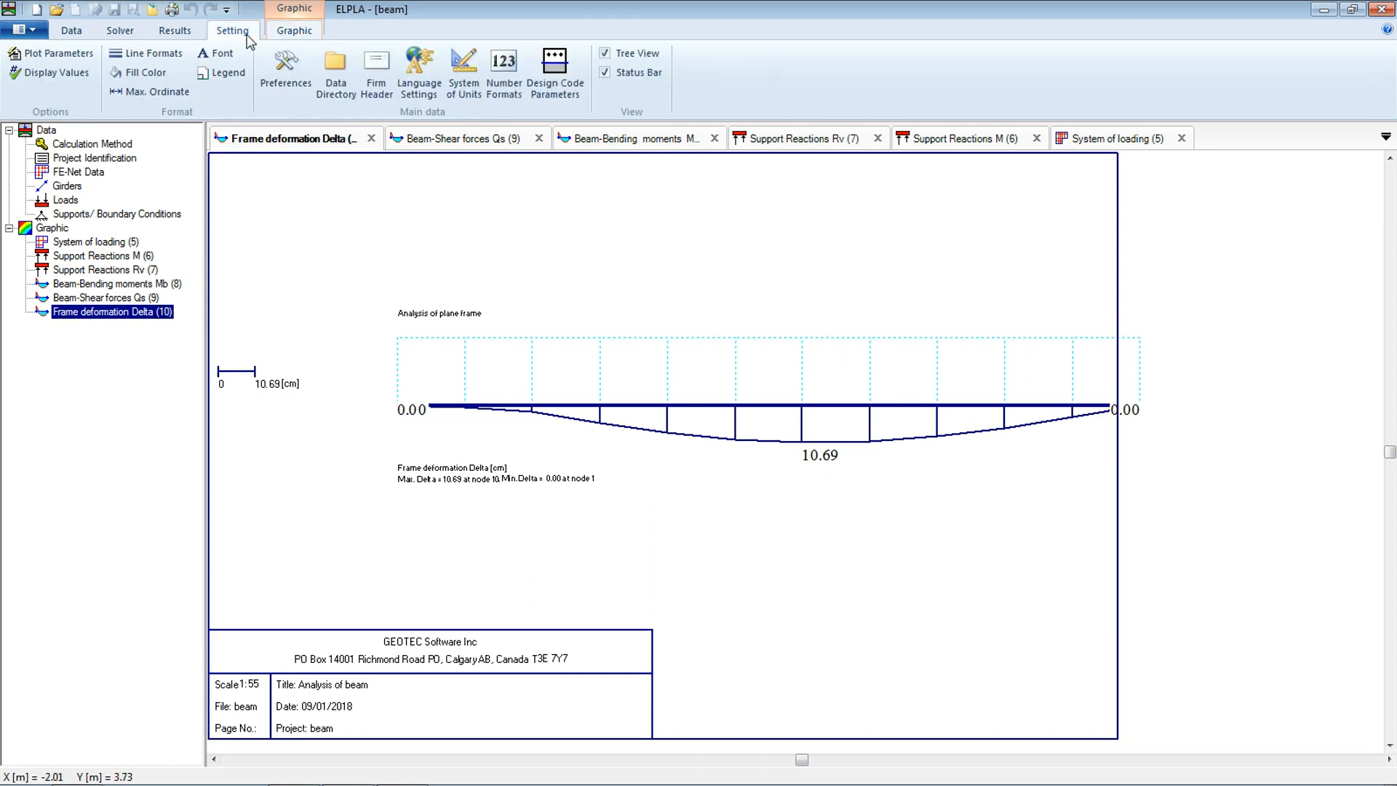
{"action": "left_click", "coordinate": [211, 75]}
{"action": "left_click", "coordinate": [776, 452]}
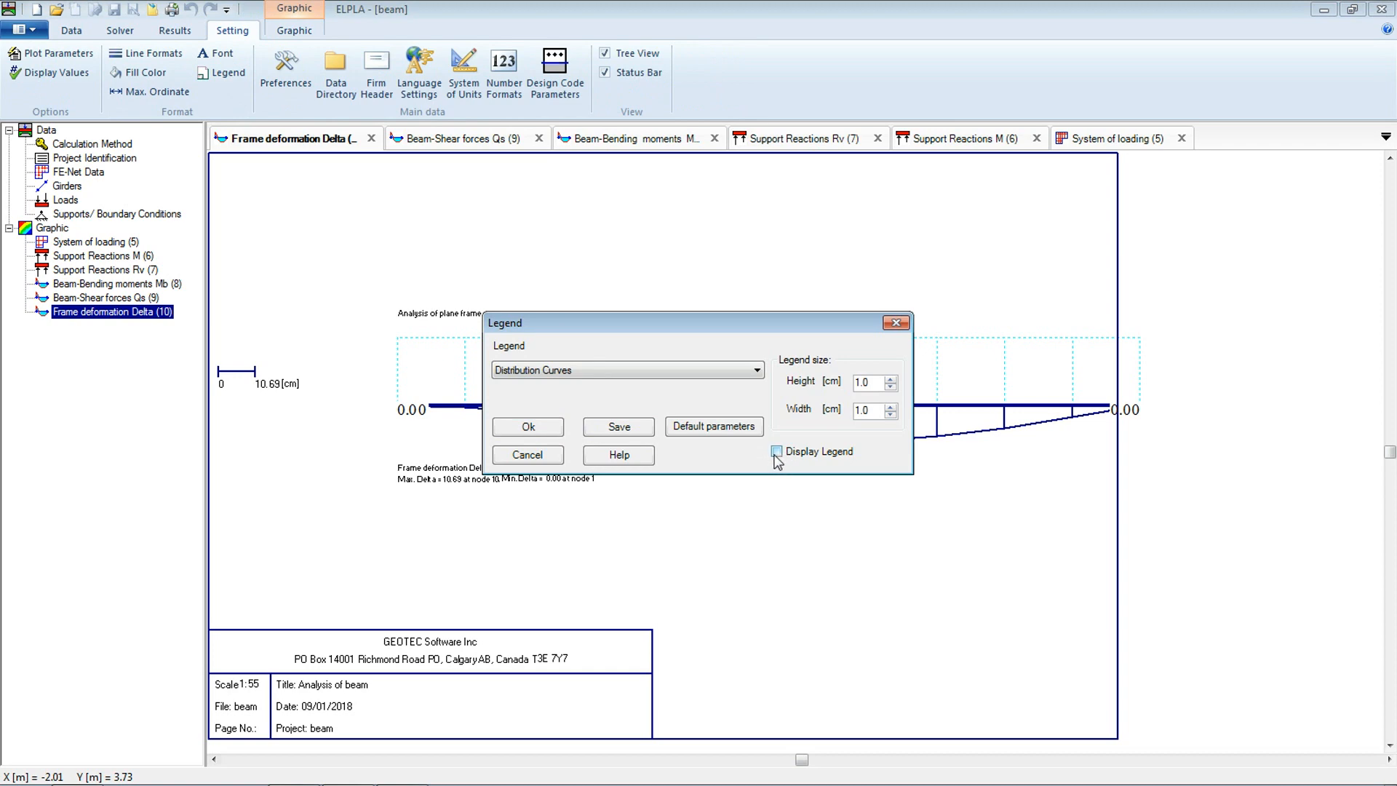
{"action": "left_click", "coordinate": [536, 431]}
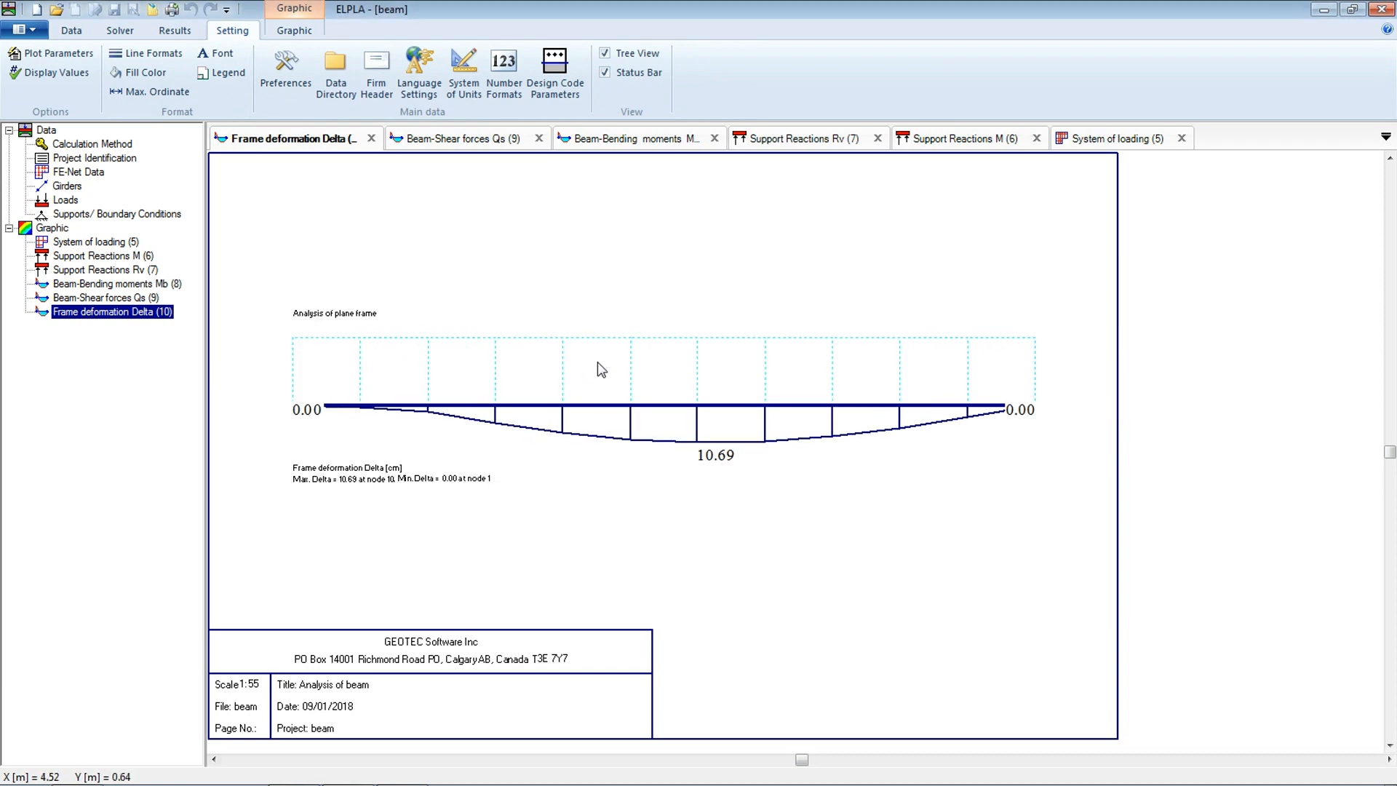